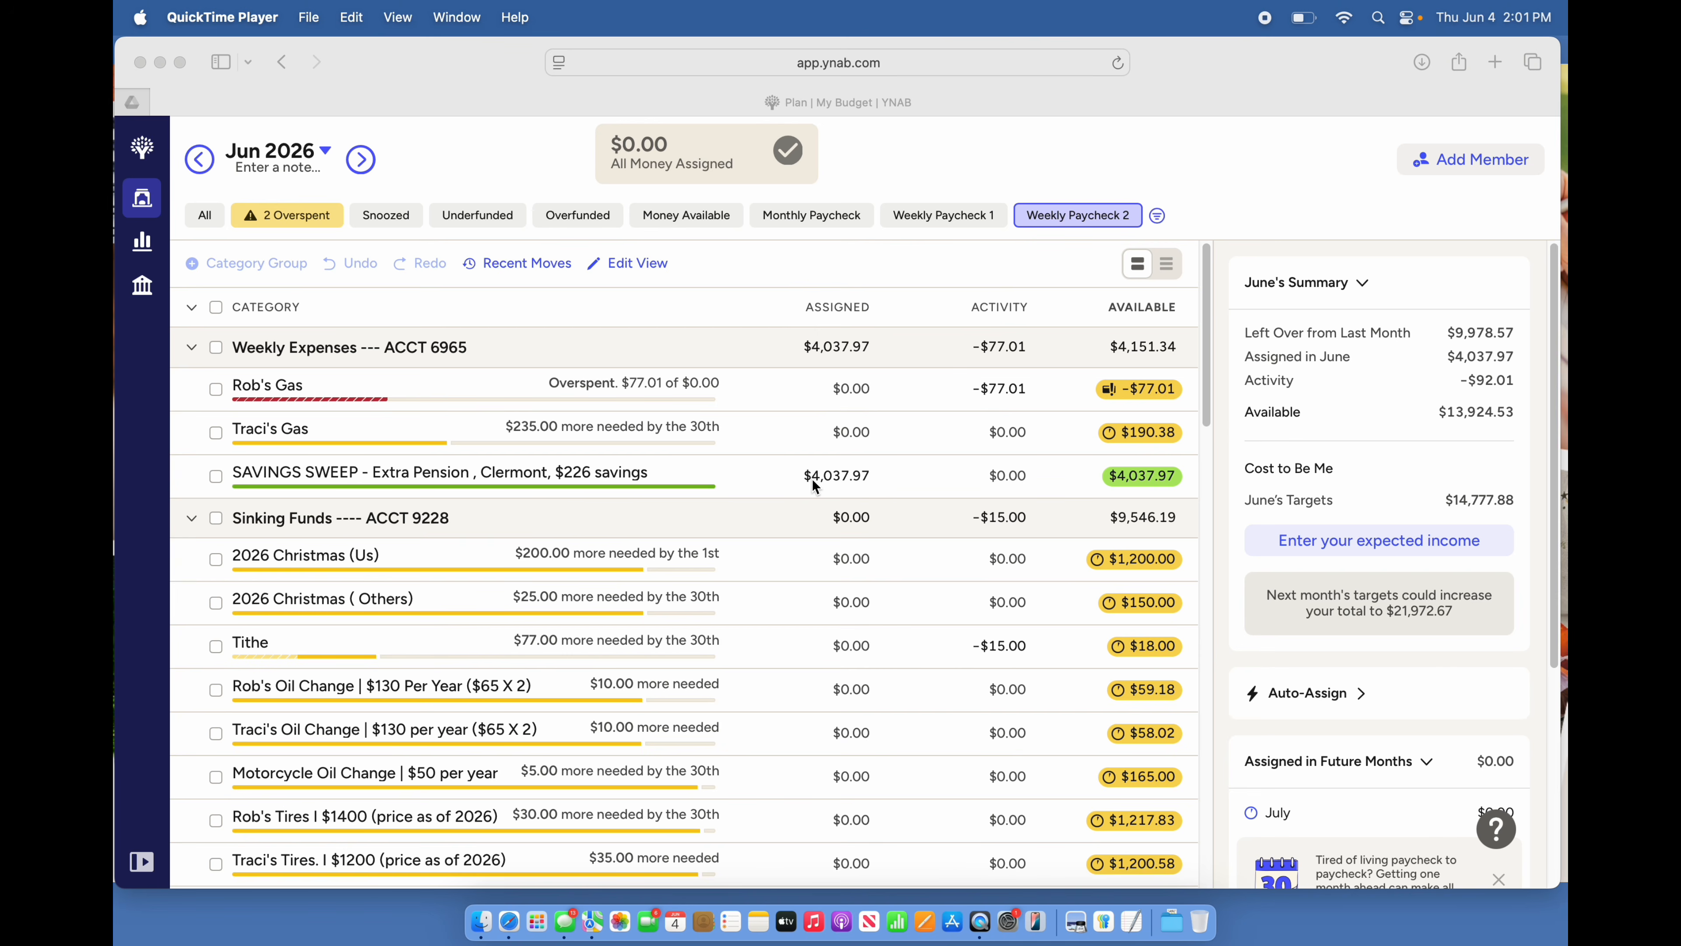
Reduce the June amount assigned to the SAVINGS SWEEP category by $1,348.00
{"action": "left_click", "coordinate": [811, 478]}
{"action": "left_click", "coordinate": [750, 476]}
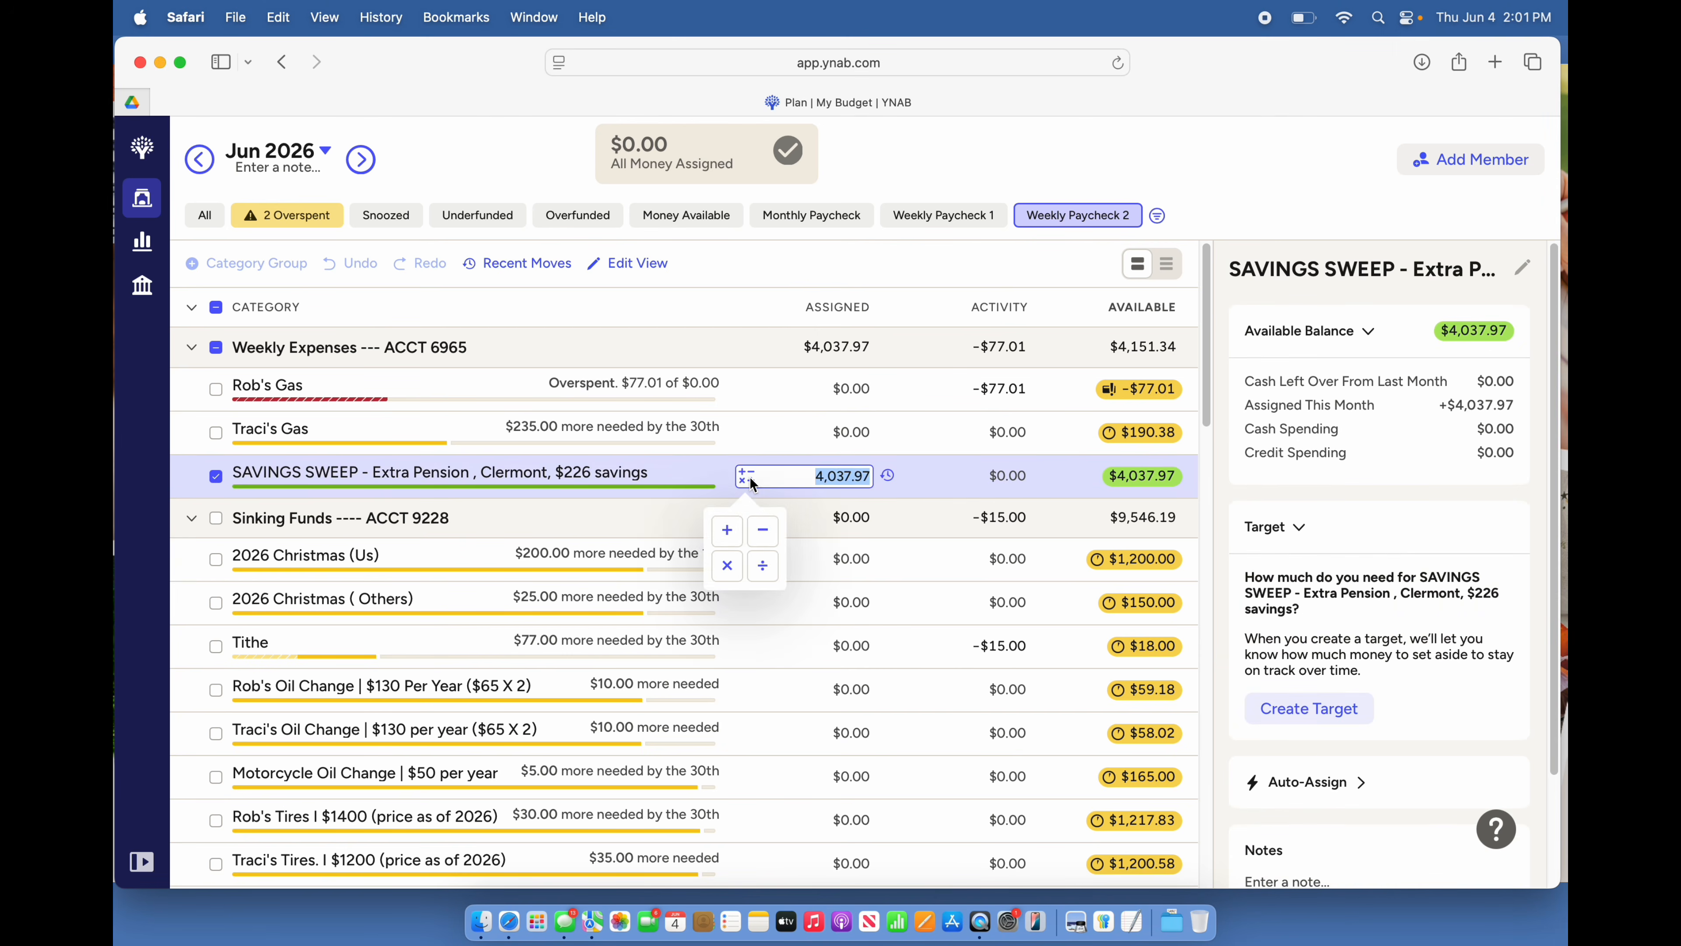
{"action": "left_click", "coordinate": [765, 530]}
{"action": "type", "text": "15"}
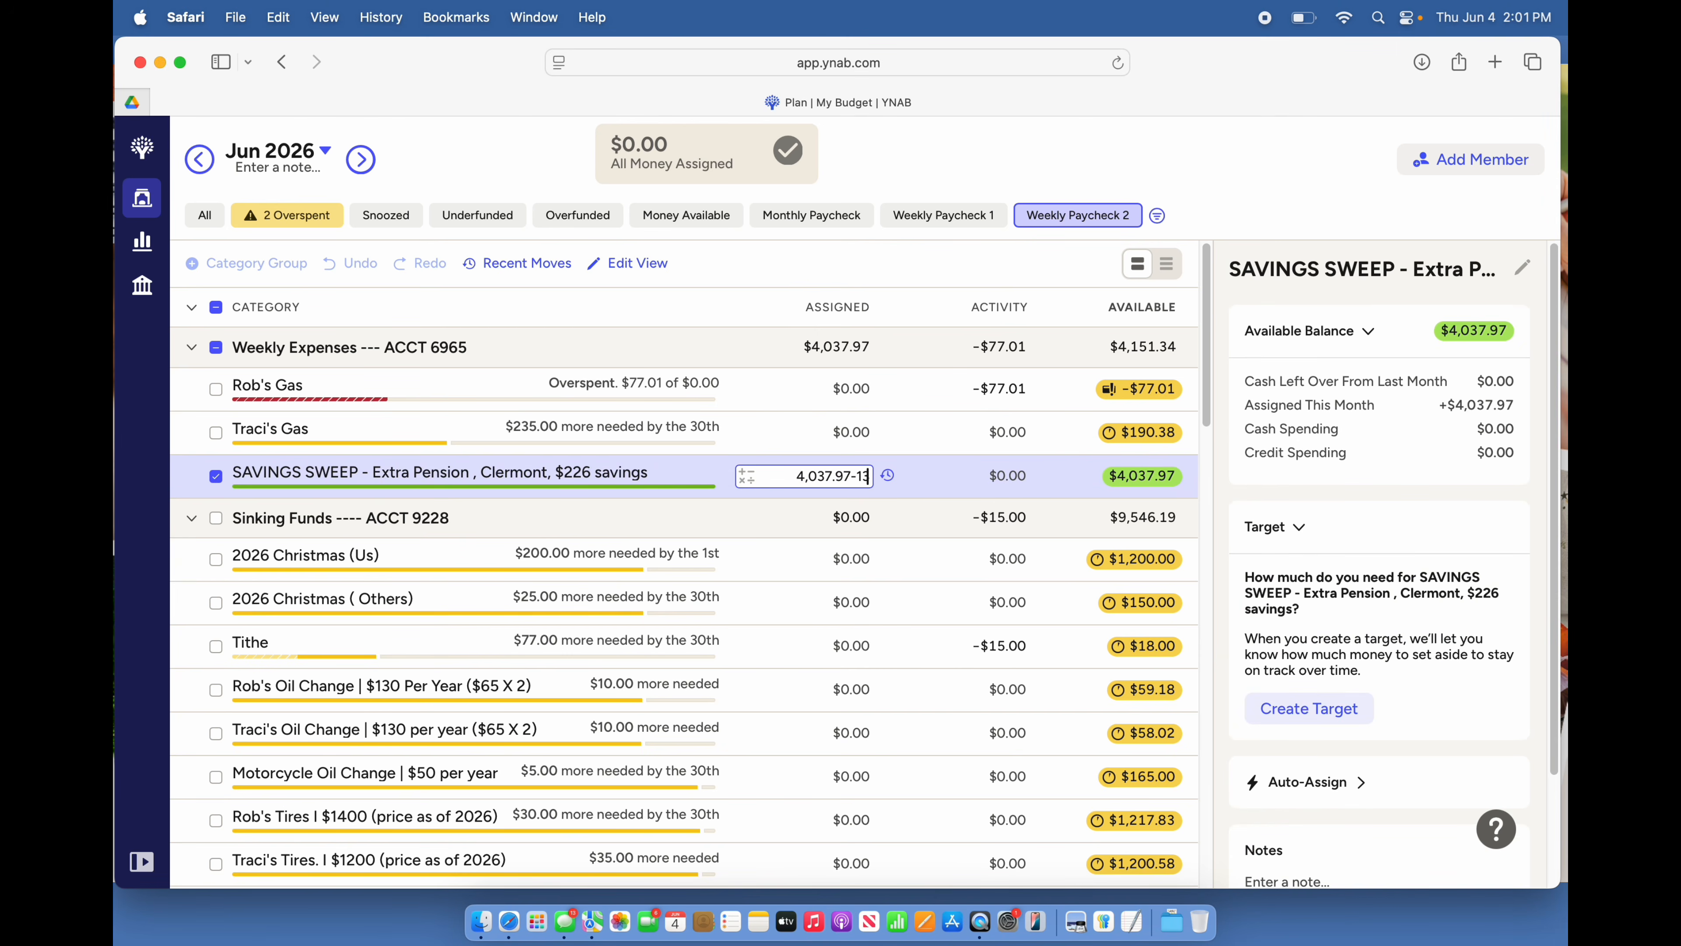
{"action": "type", "text": "48.00"}
{"action": "key", "text": "Return"}
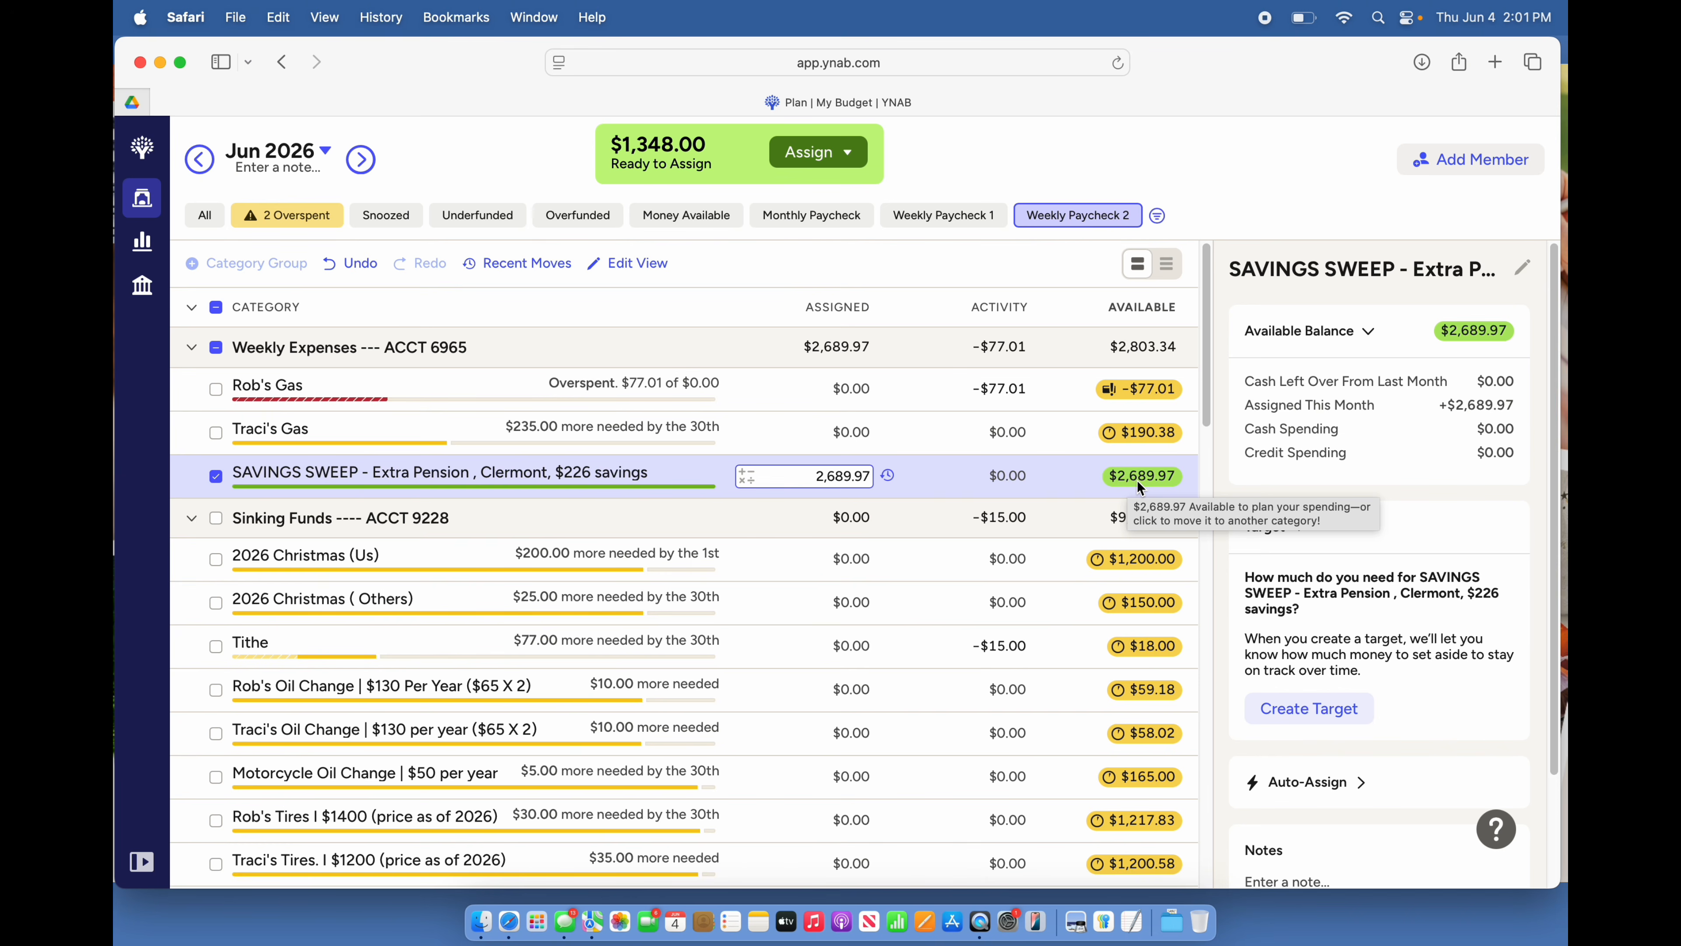
{"action": "left_click", "coordinate": [712, 470]}
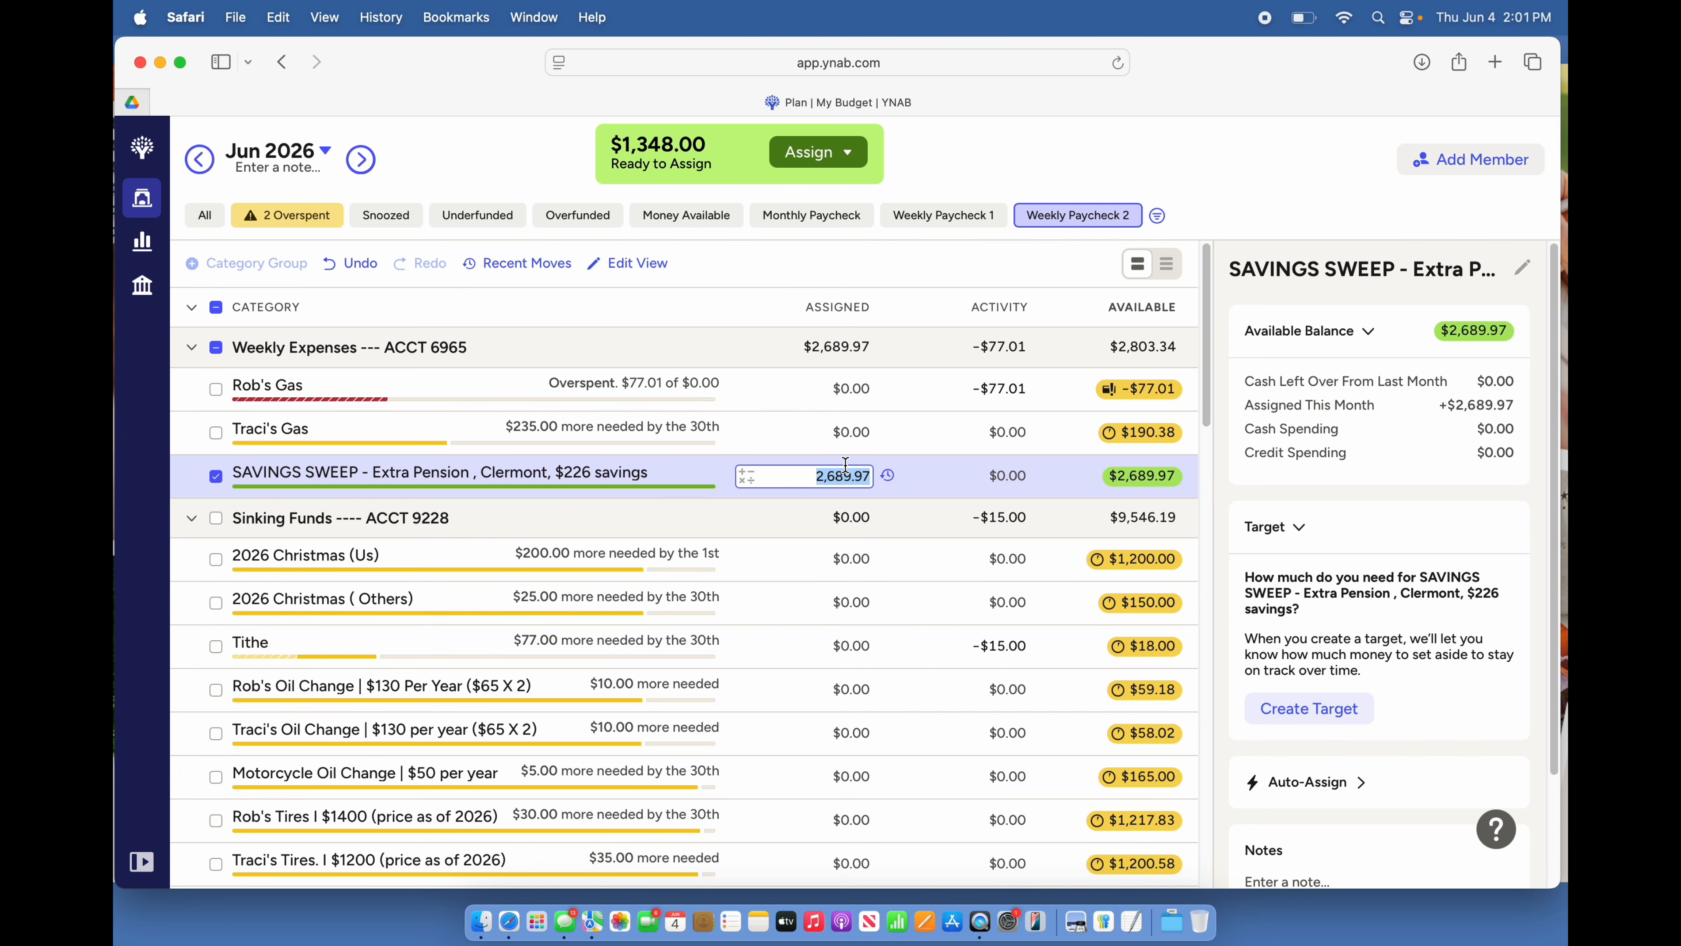
Assign $240 to the first gas category under Weekly Expenses and $235 to the second gas category
{"action": "left_click", "coordinate": [595, 385]}
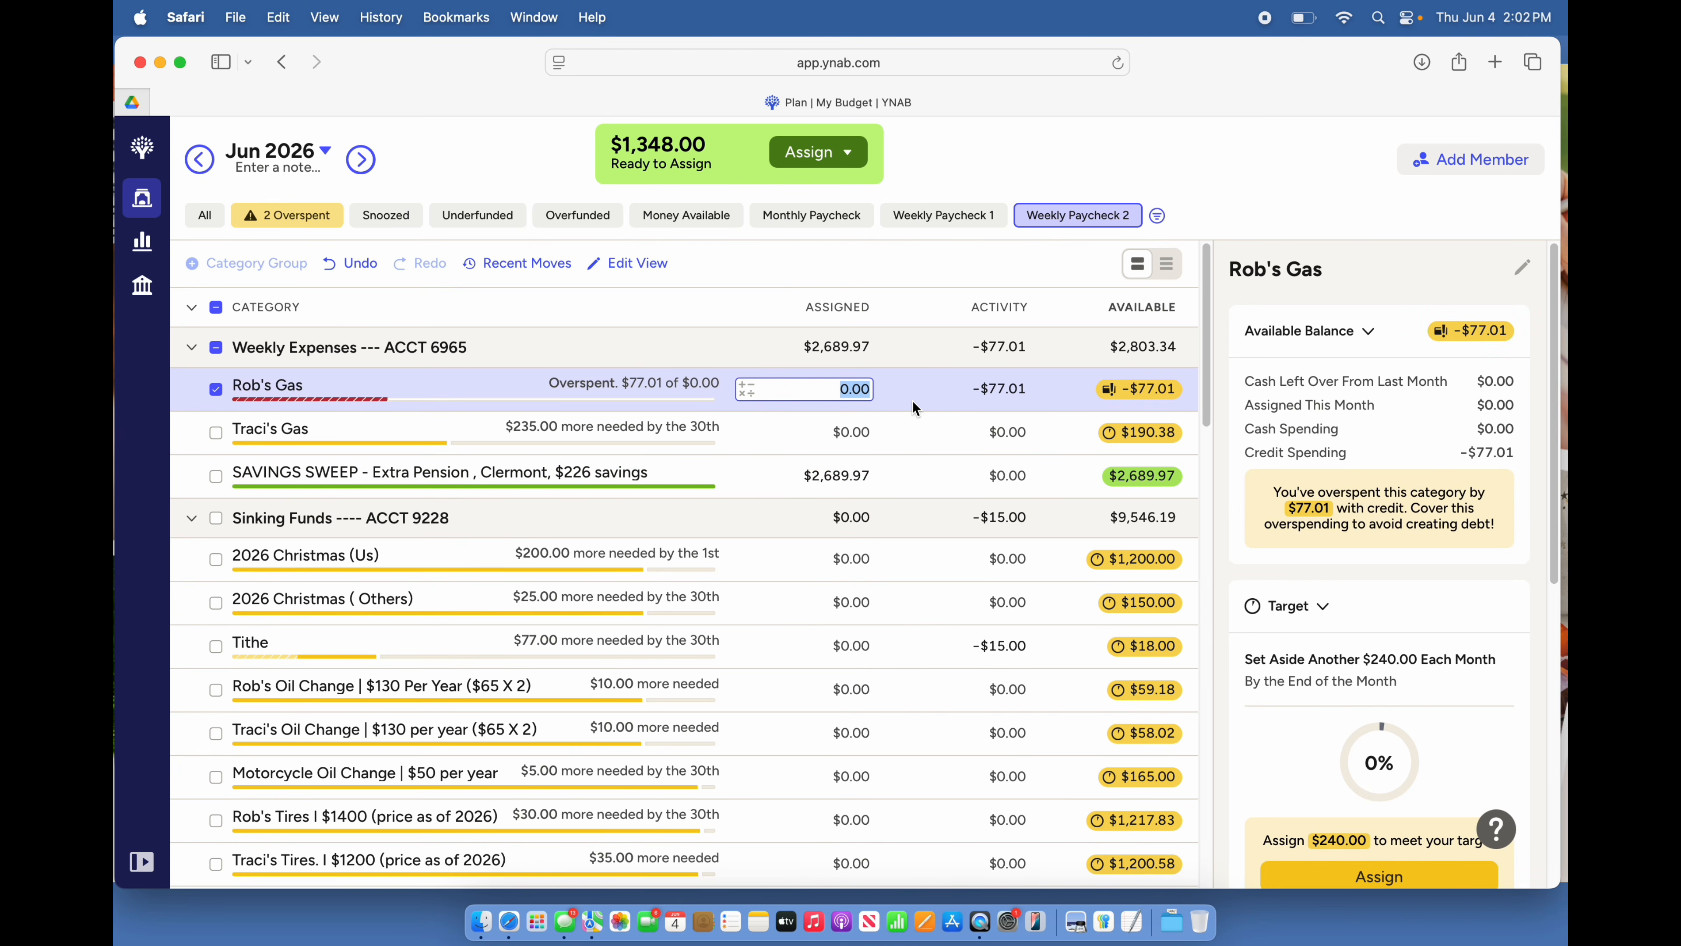
{"action": "type", "text": "240"}
{"action": "key", "text": "Return"}
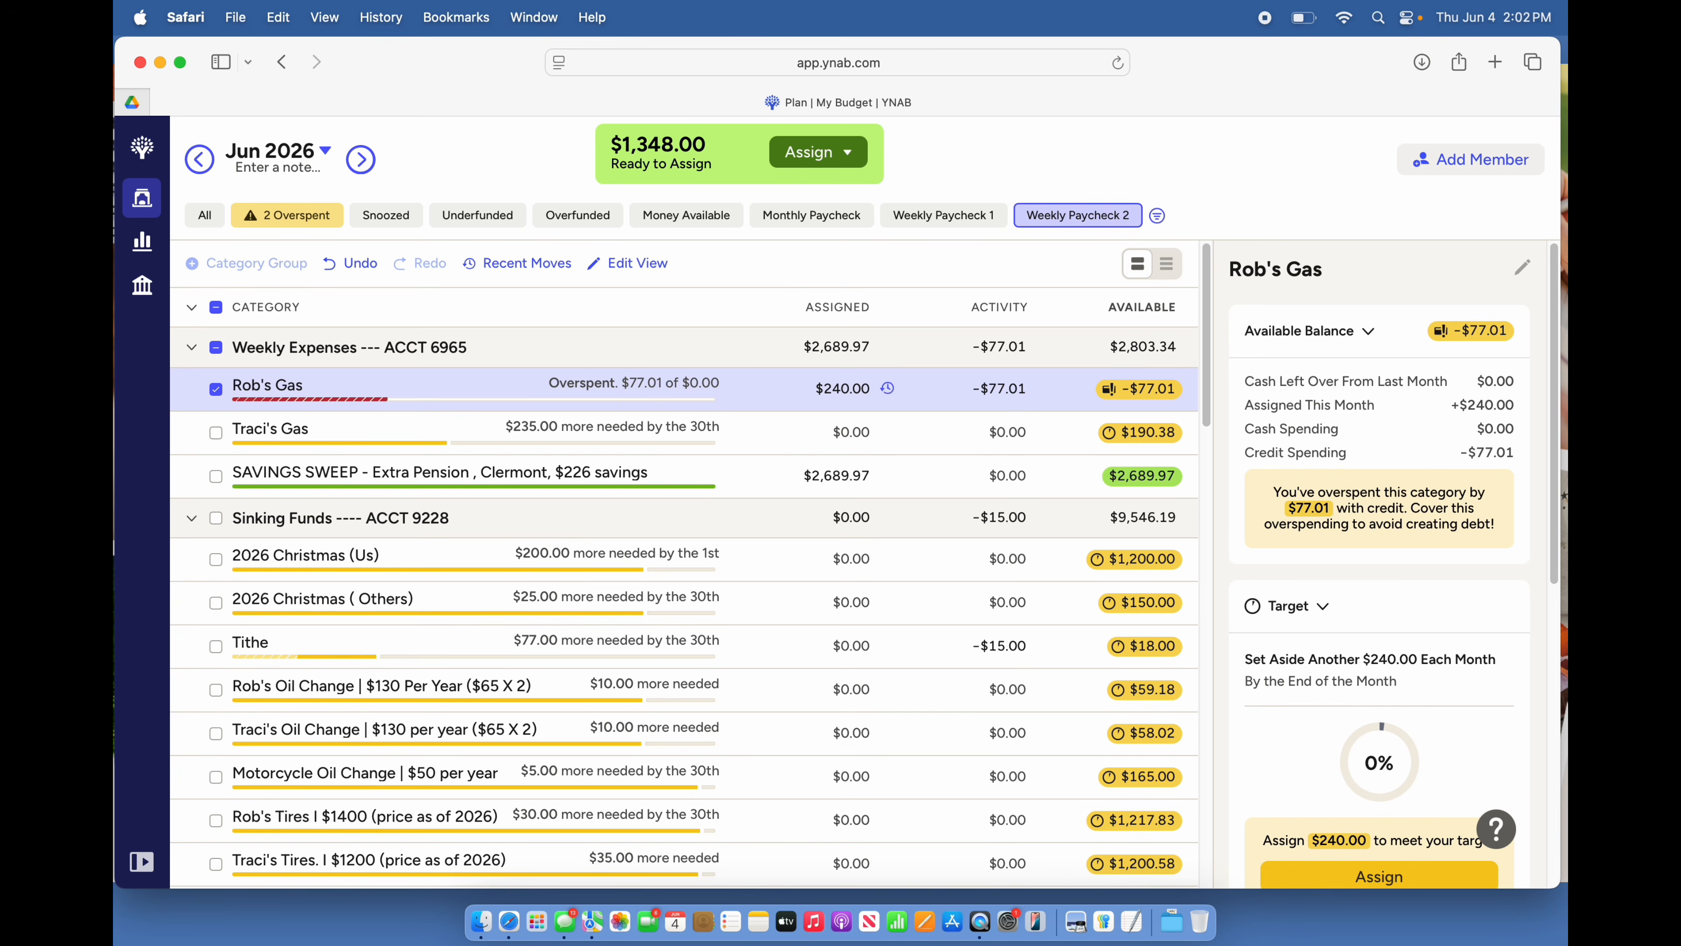
{"action": "left_click", "coordinate": [849, 429]}
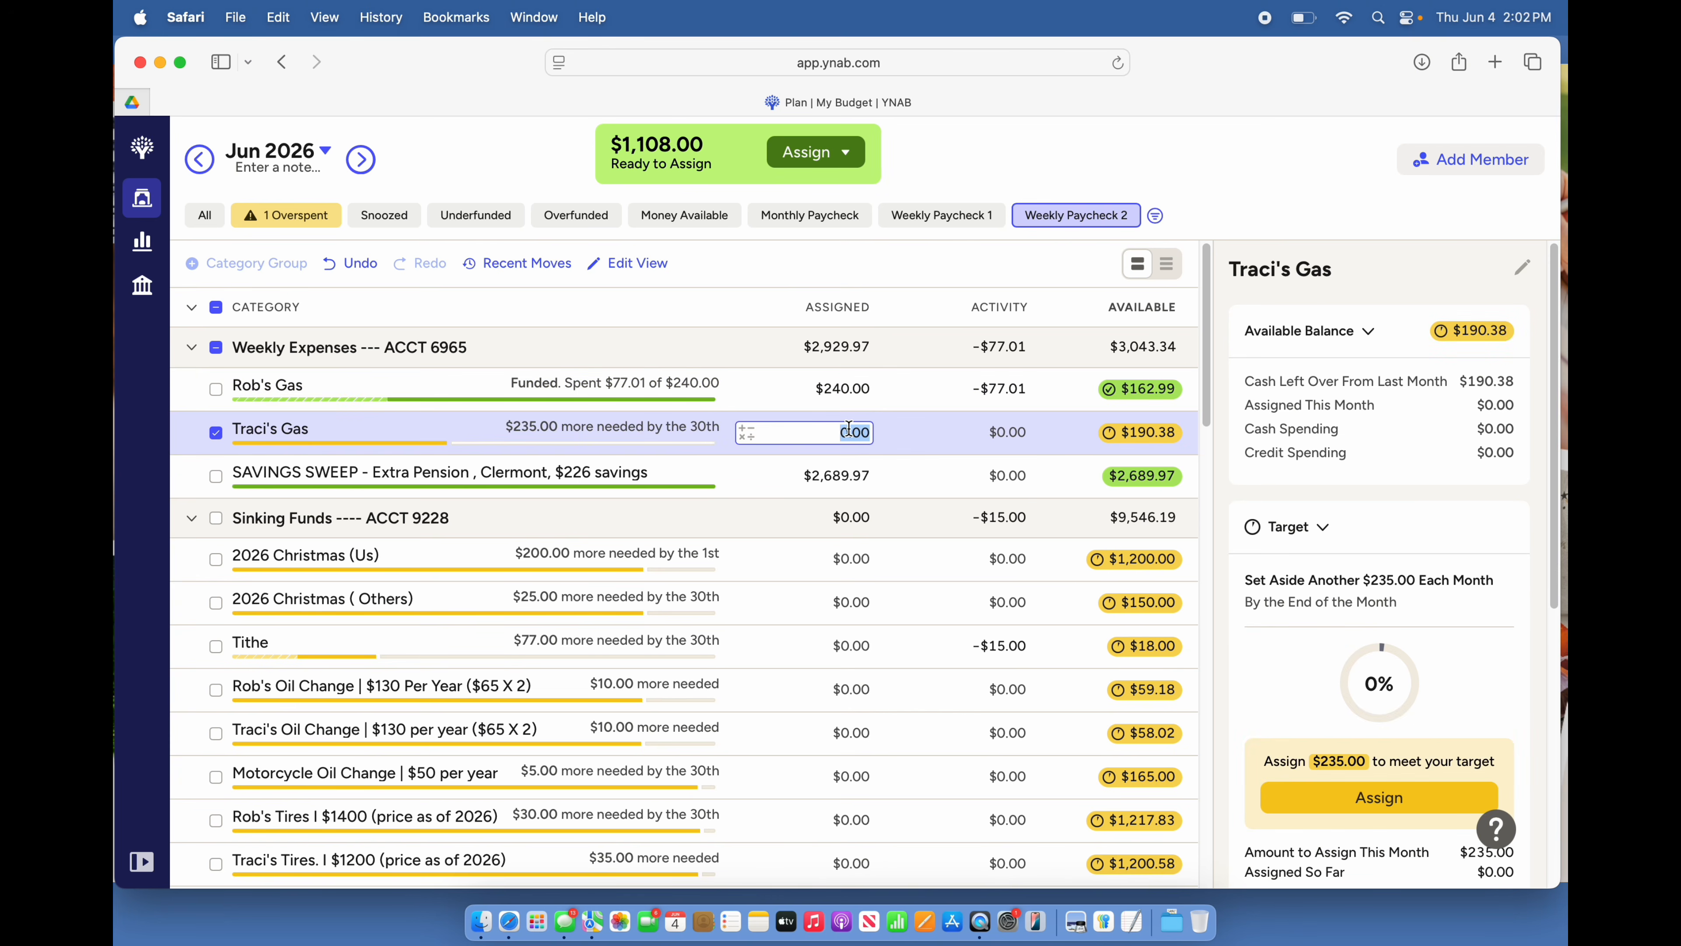
{"action": "type", "text": "235"}
{"action": "key", "text": "Return"}
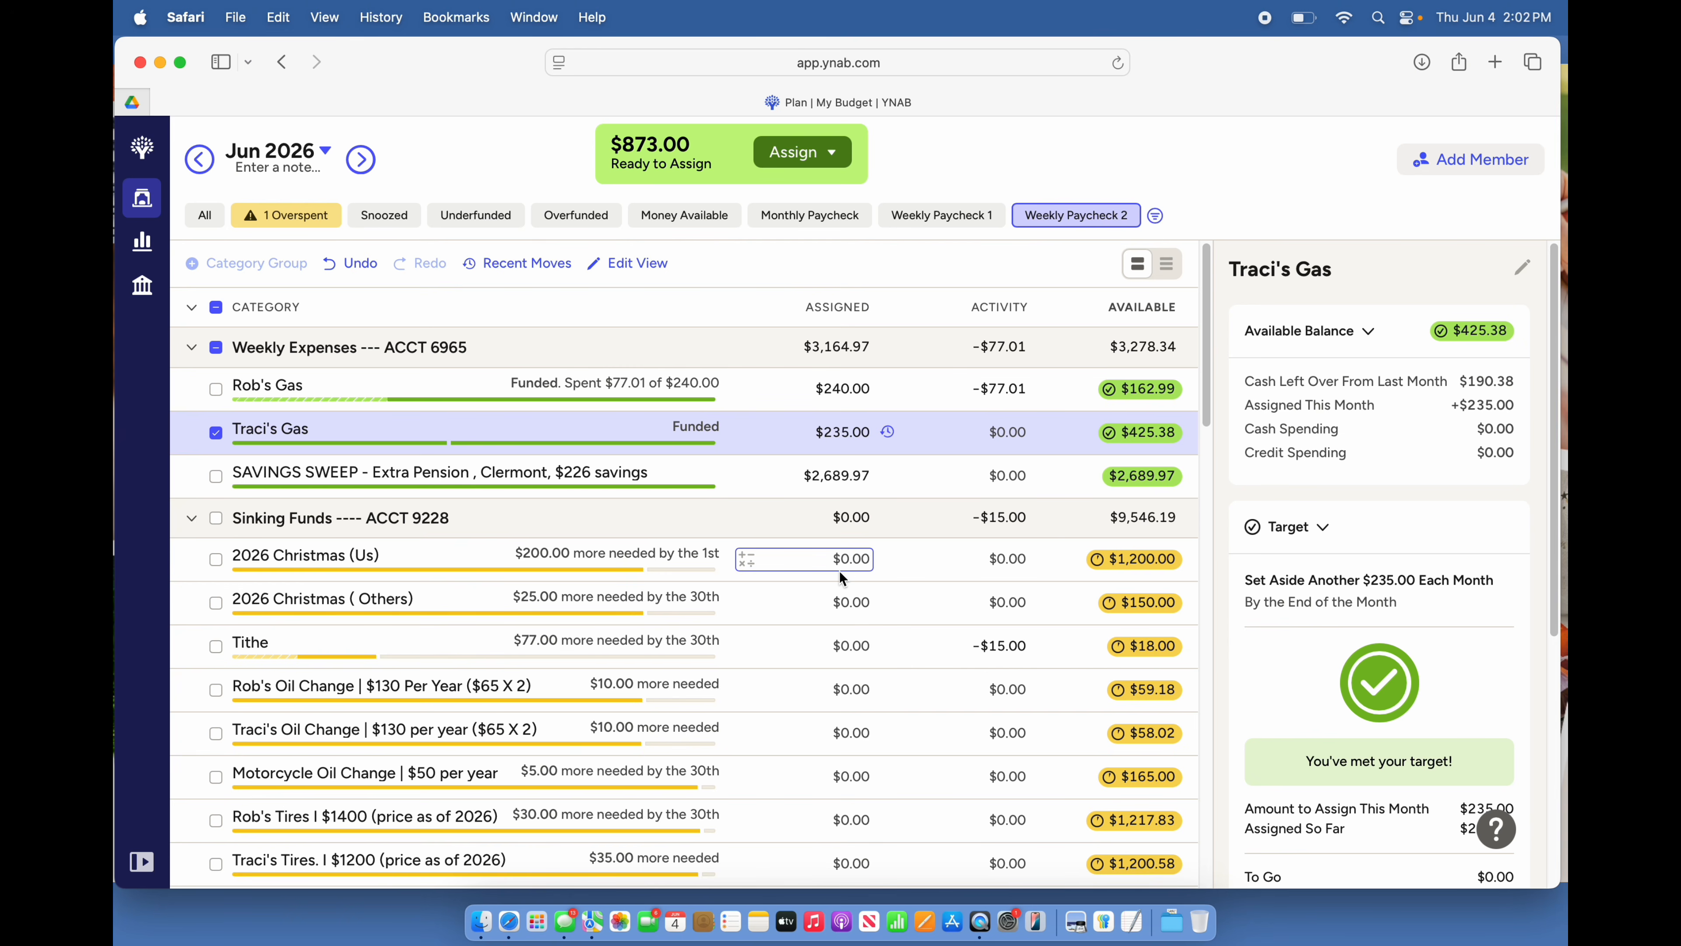
Assign $25 to 2026 Christmas (Others) and $77 to Tithe under Sinking Funds
{"action": "left_click", "coordinate": [834, 603]}
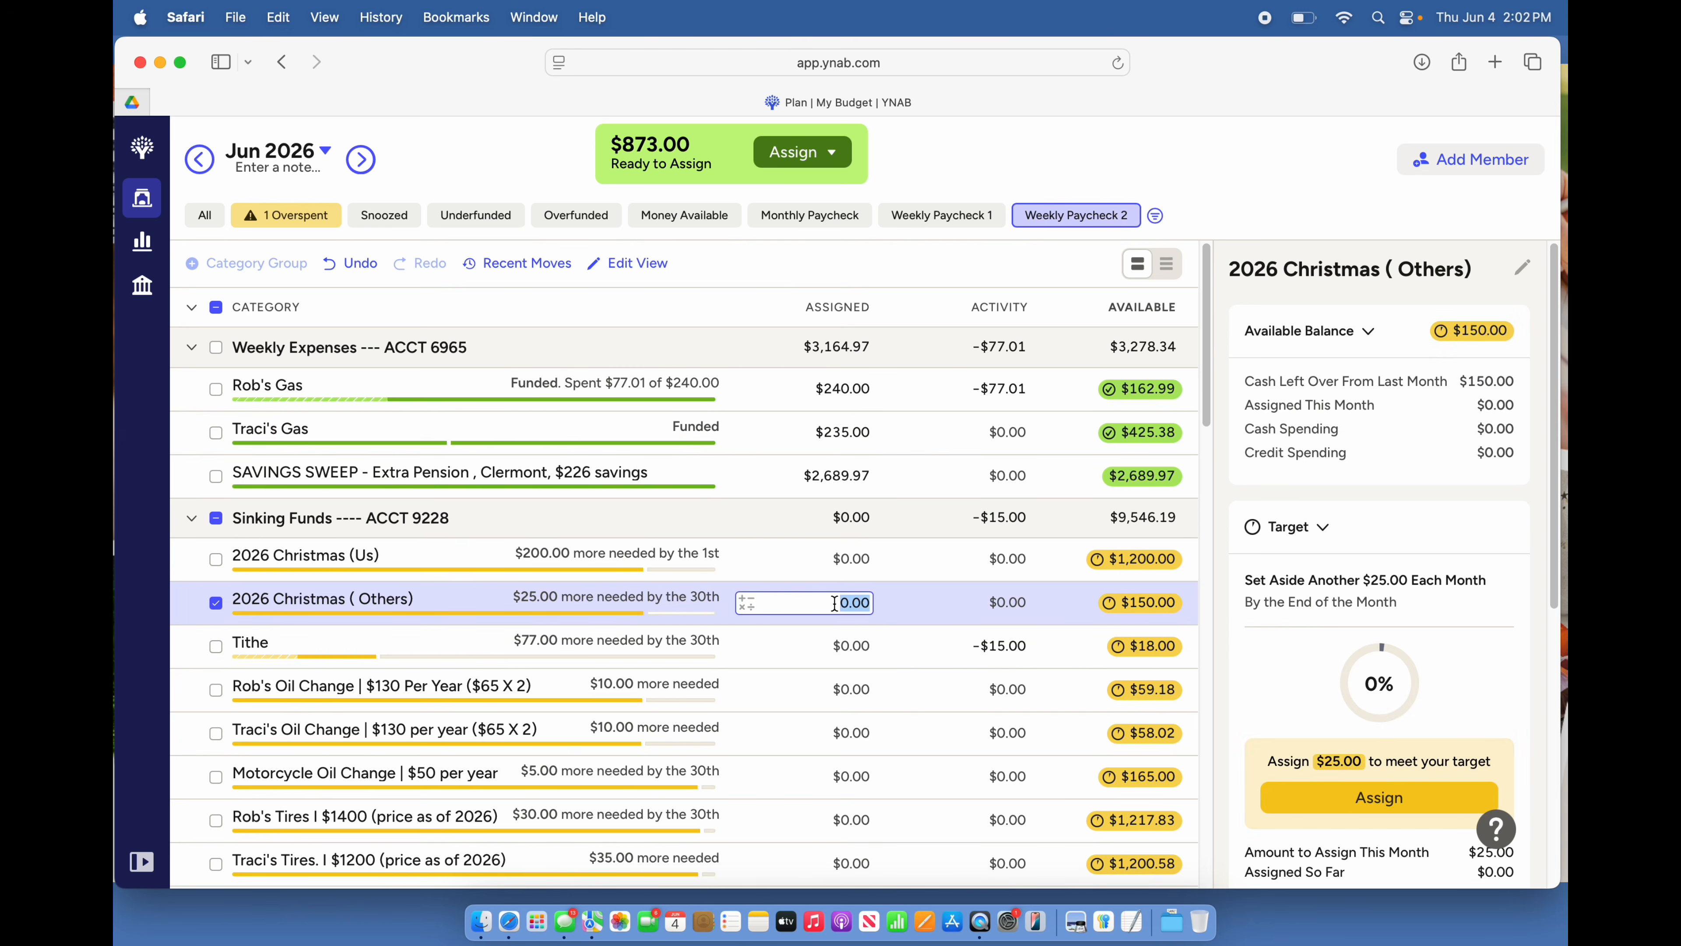
{"action": "type", "text": "25"}
{"action": "key", "text": "Return"}
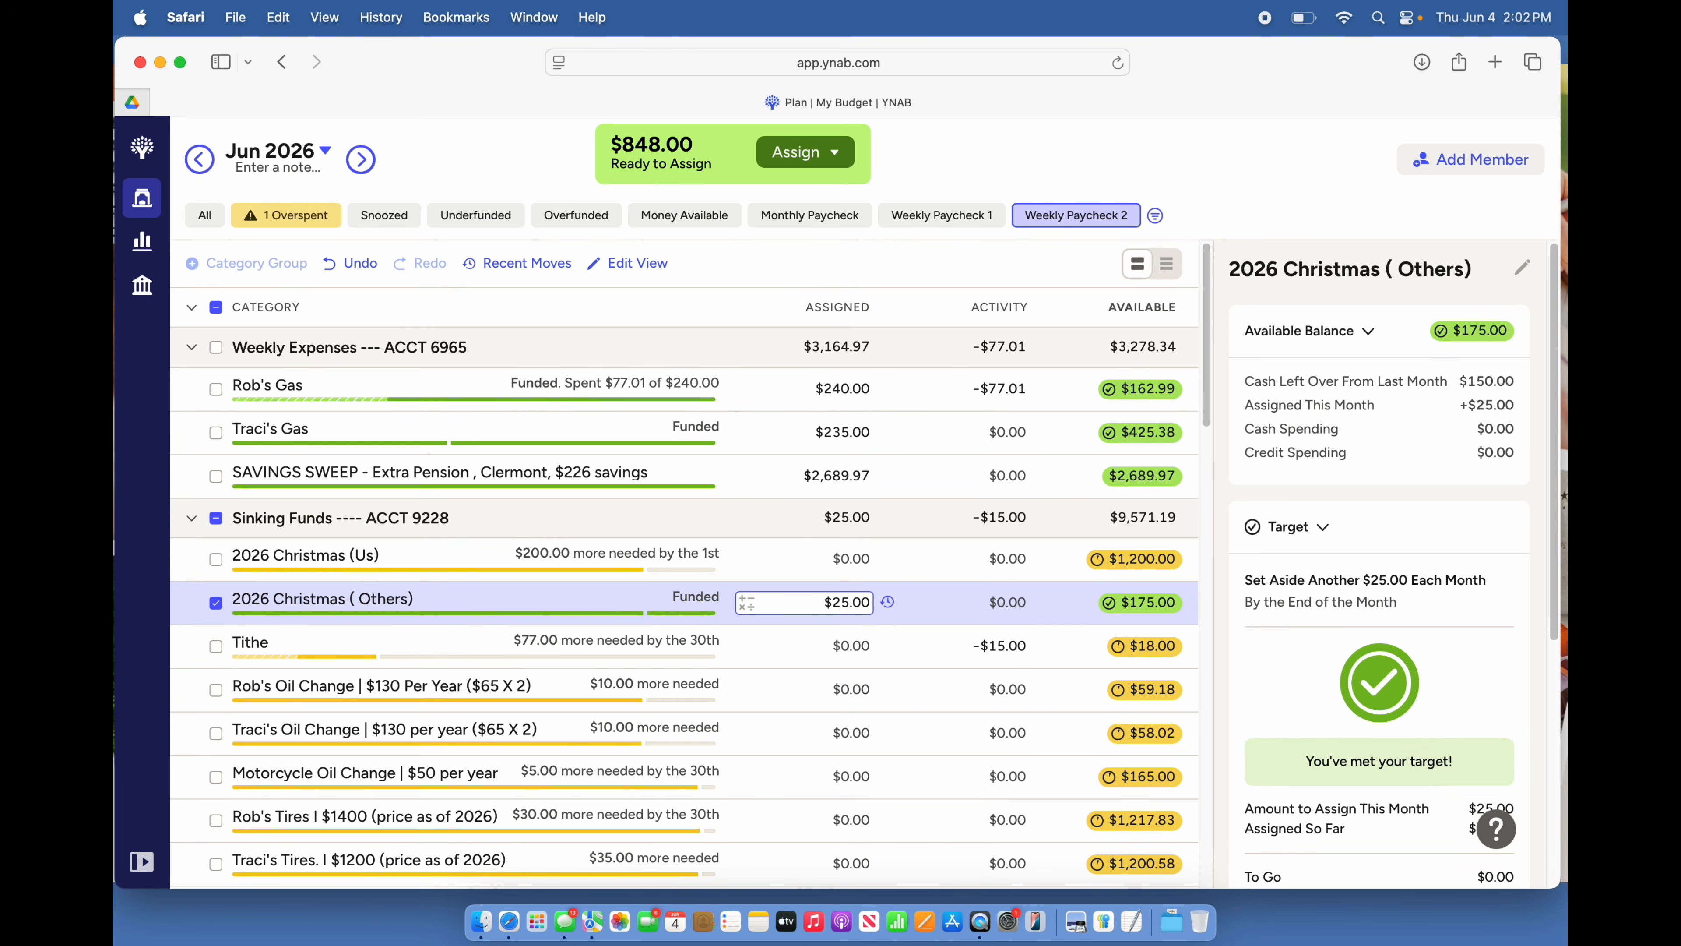
{"action": "left_click", "coordinate": [837, 659]}
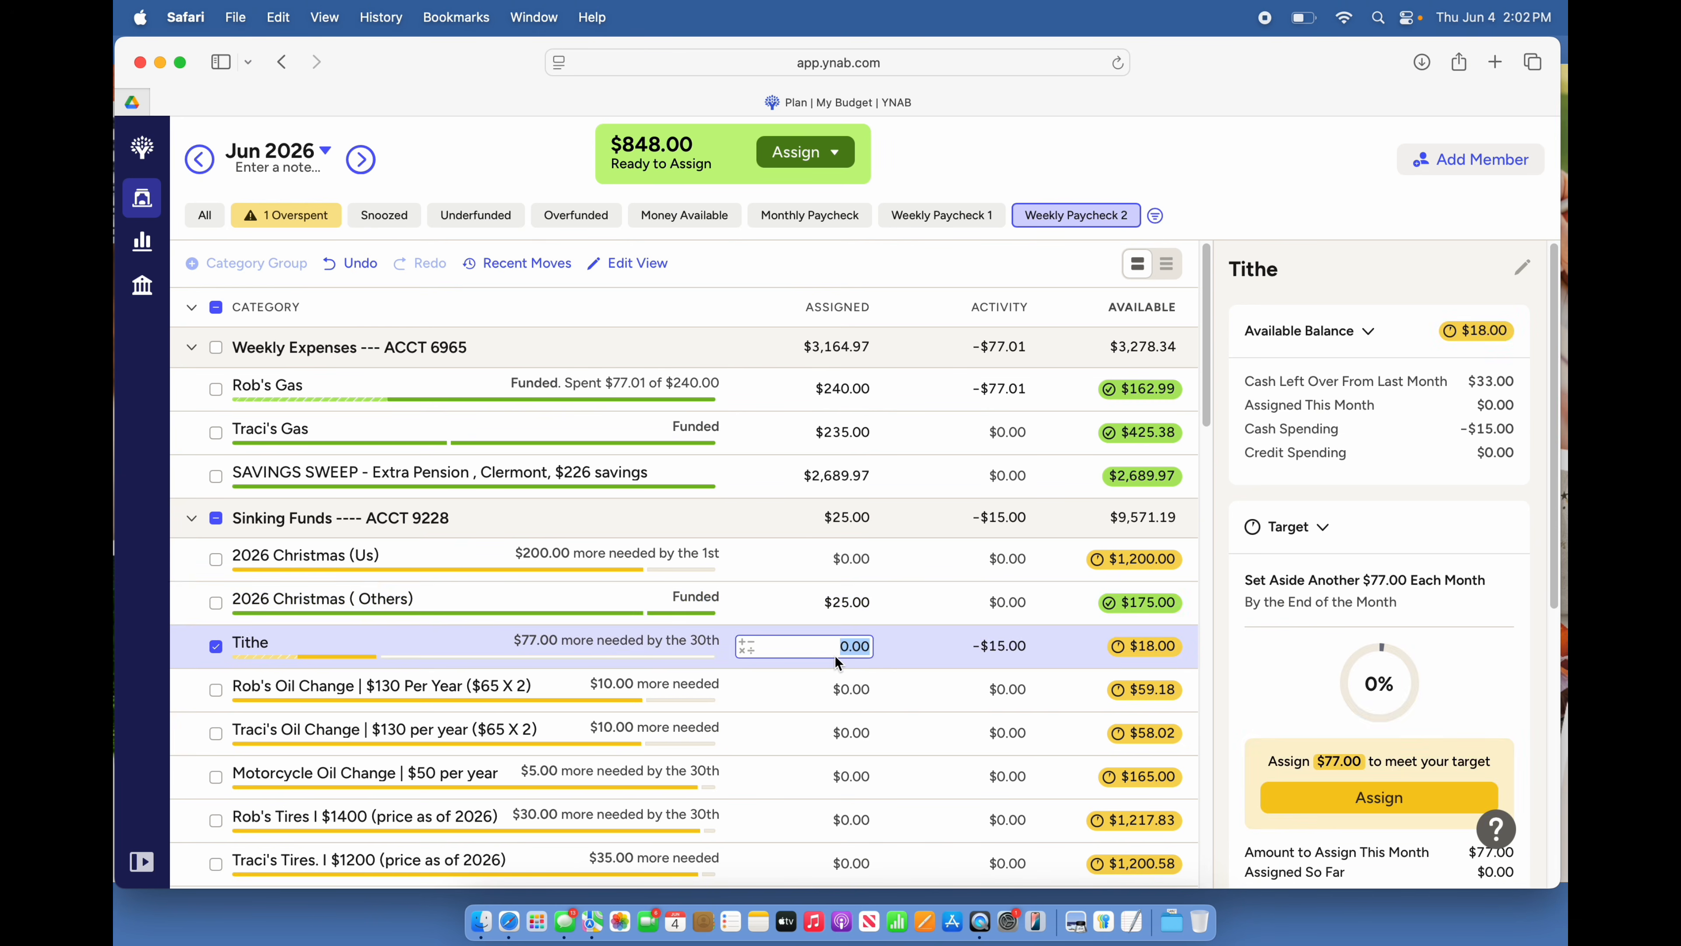
{"action": "type", "text": "77"}
{"action": "key", "text": "Return"}
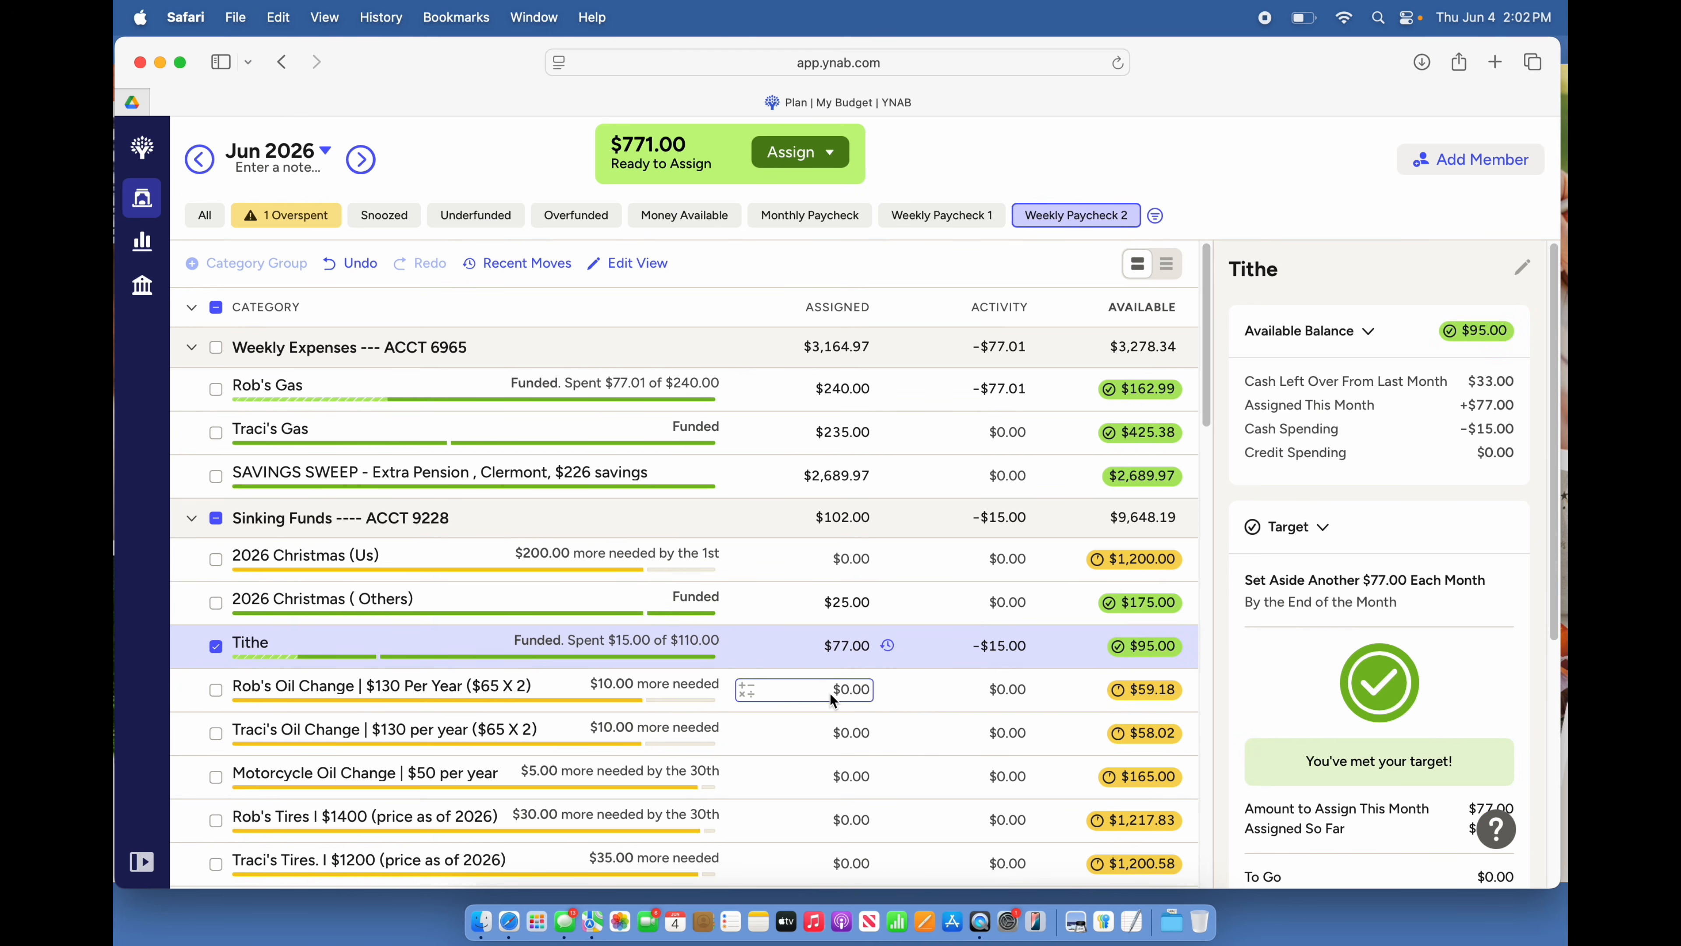
Assign $10 to each of the two $130-per-year car oil change categories
{"action": "left_click", "coordinate": [830, 691]}
{"action": "type", "text": "10"}
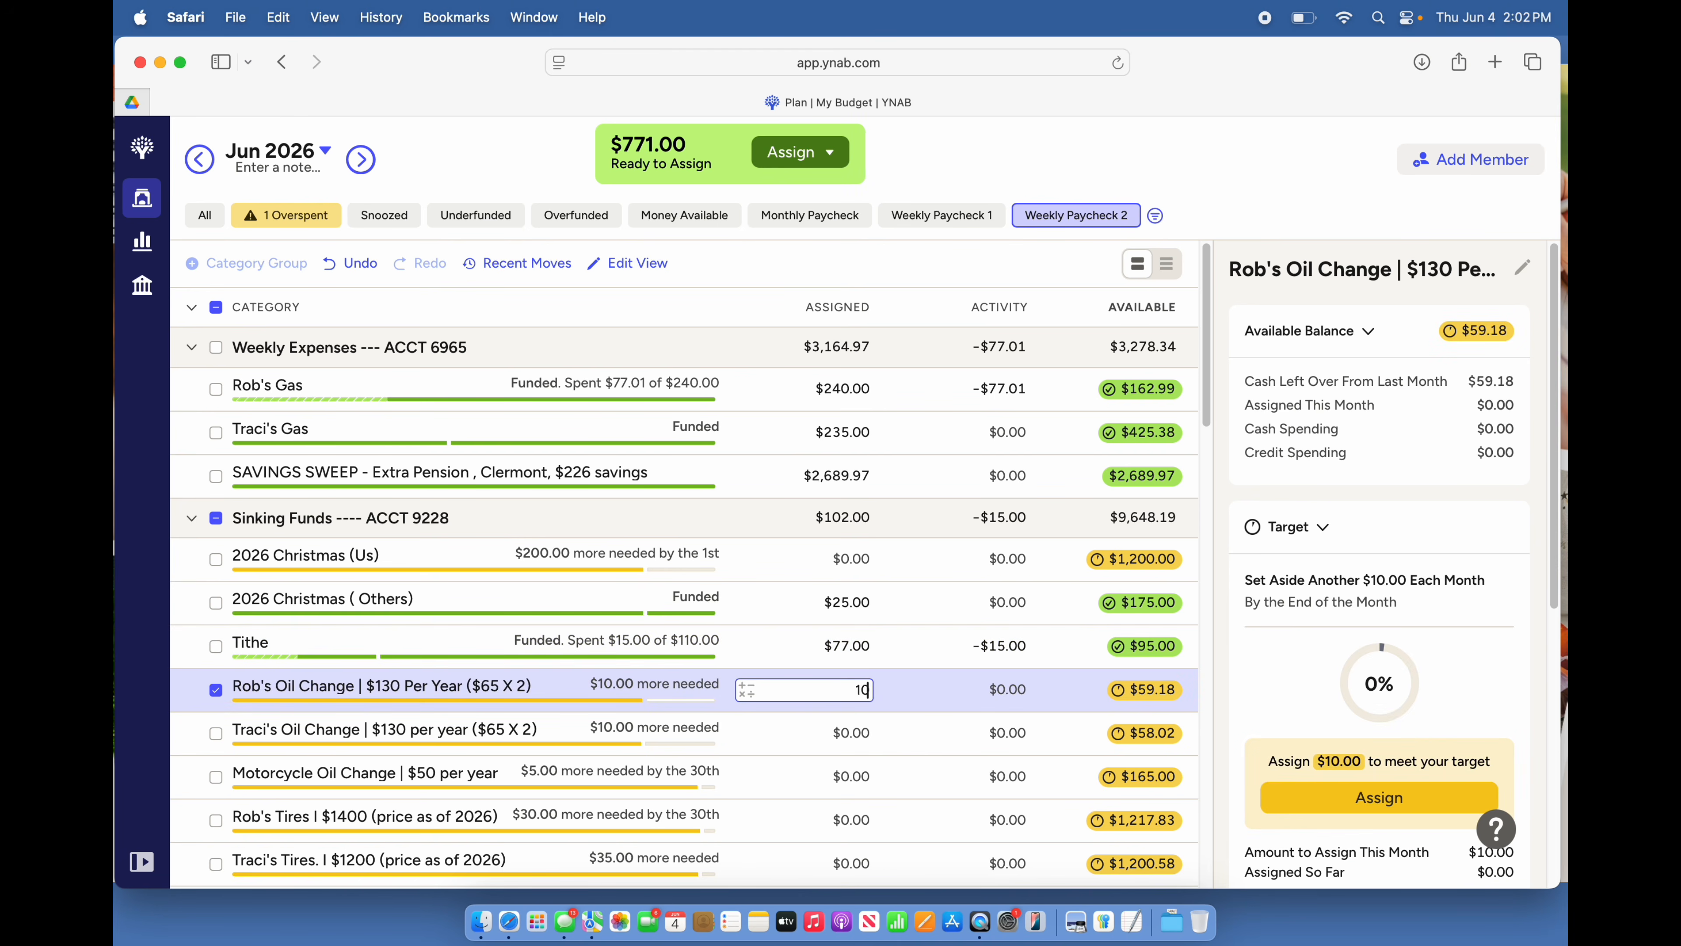
{"action": "key", "text": "Return"}
{"action": "left_click", "coordinate": [829, 732]}
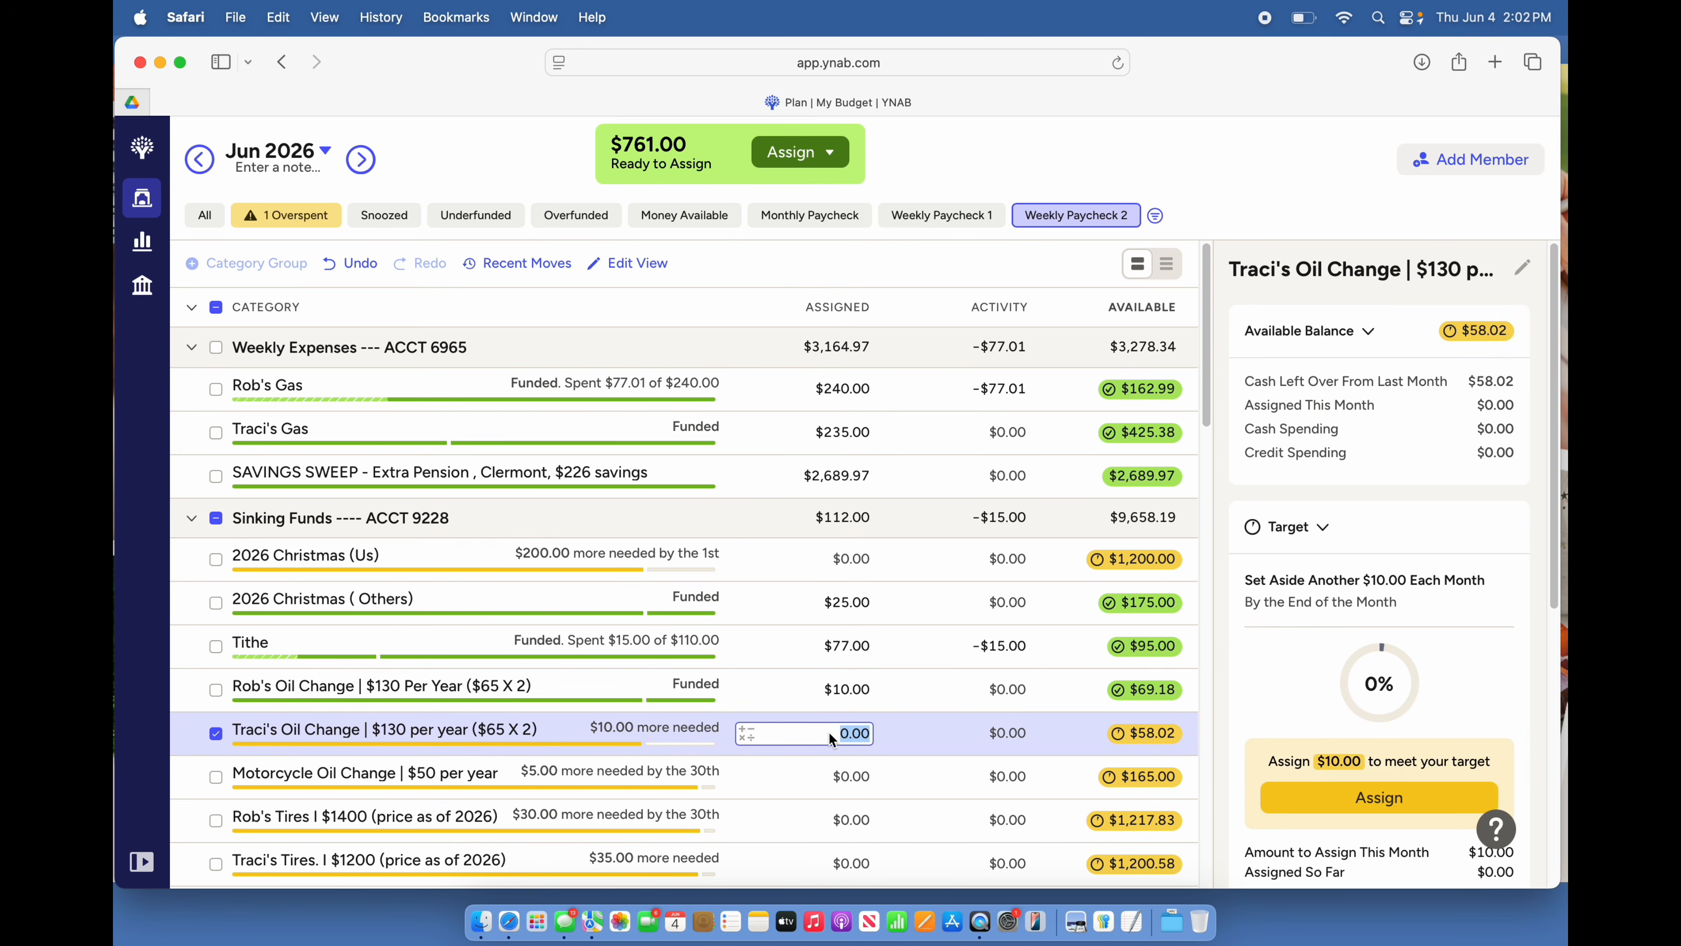
{"action": "type", "text": "10"}
{"action": "key", "text": "Return"}
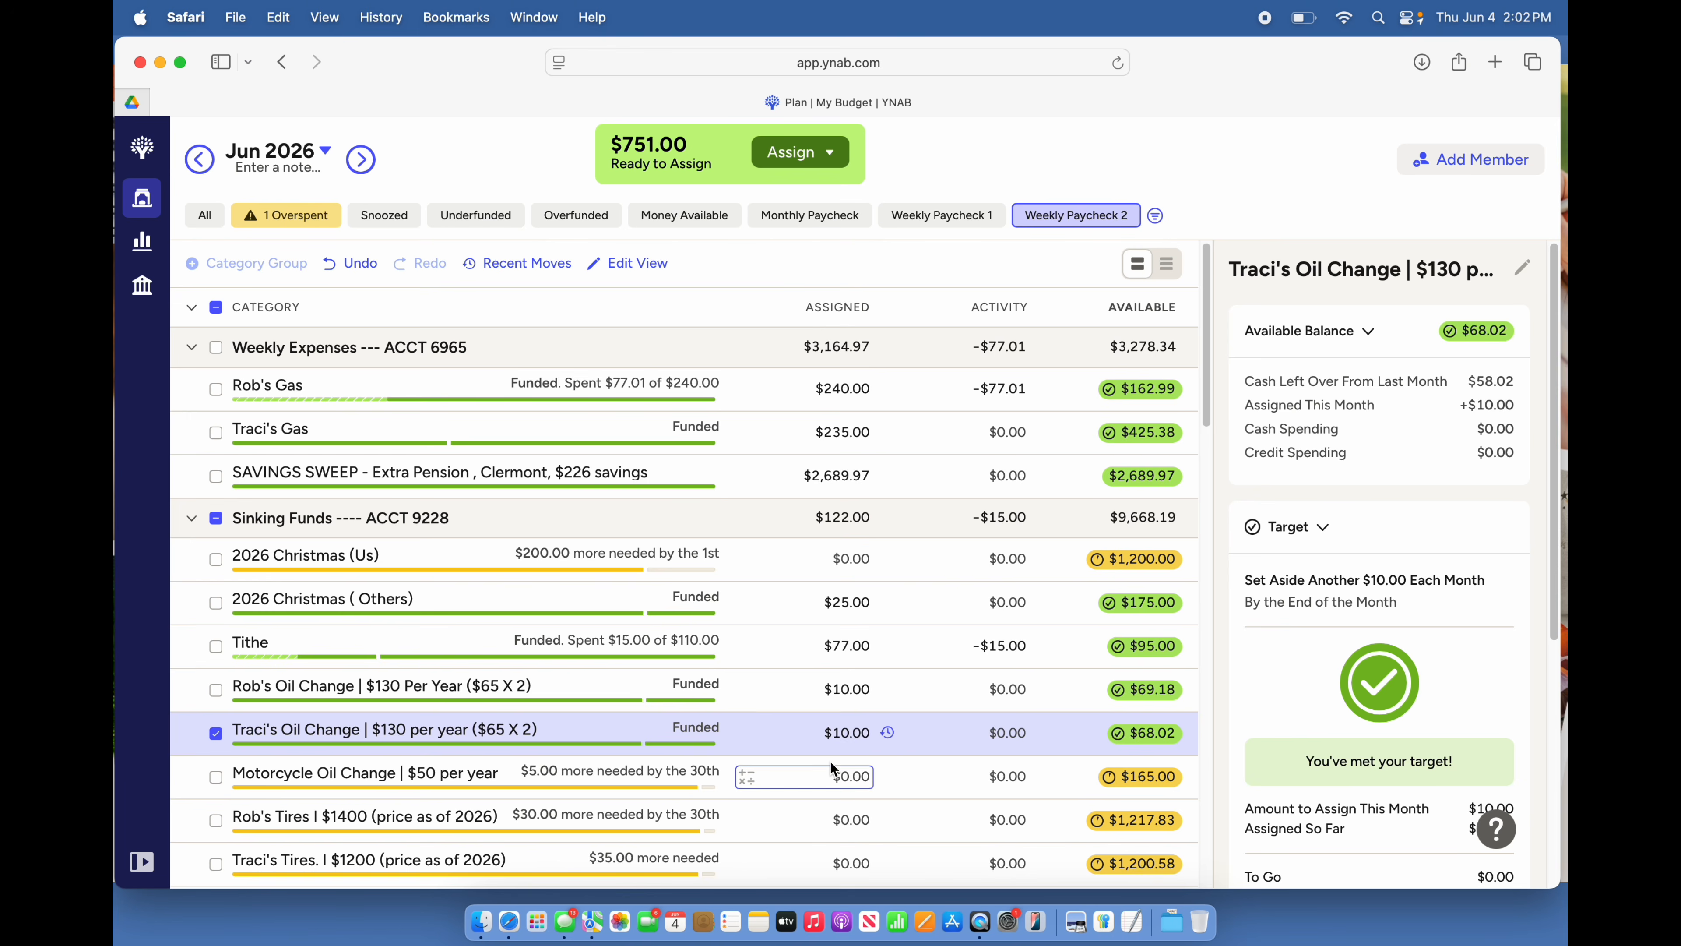
Assign $5 to the Motorcycle Oil Change category
{"action": "scroll", "coordinate": [830, 761], "scroll_direction": "down", "scroll_amount": 3}
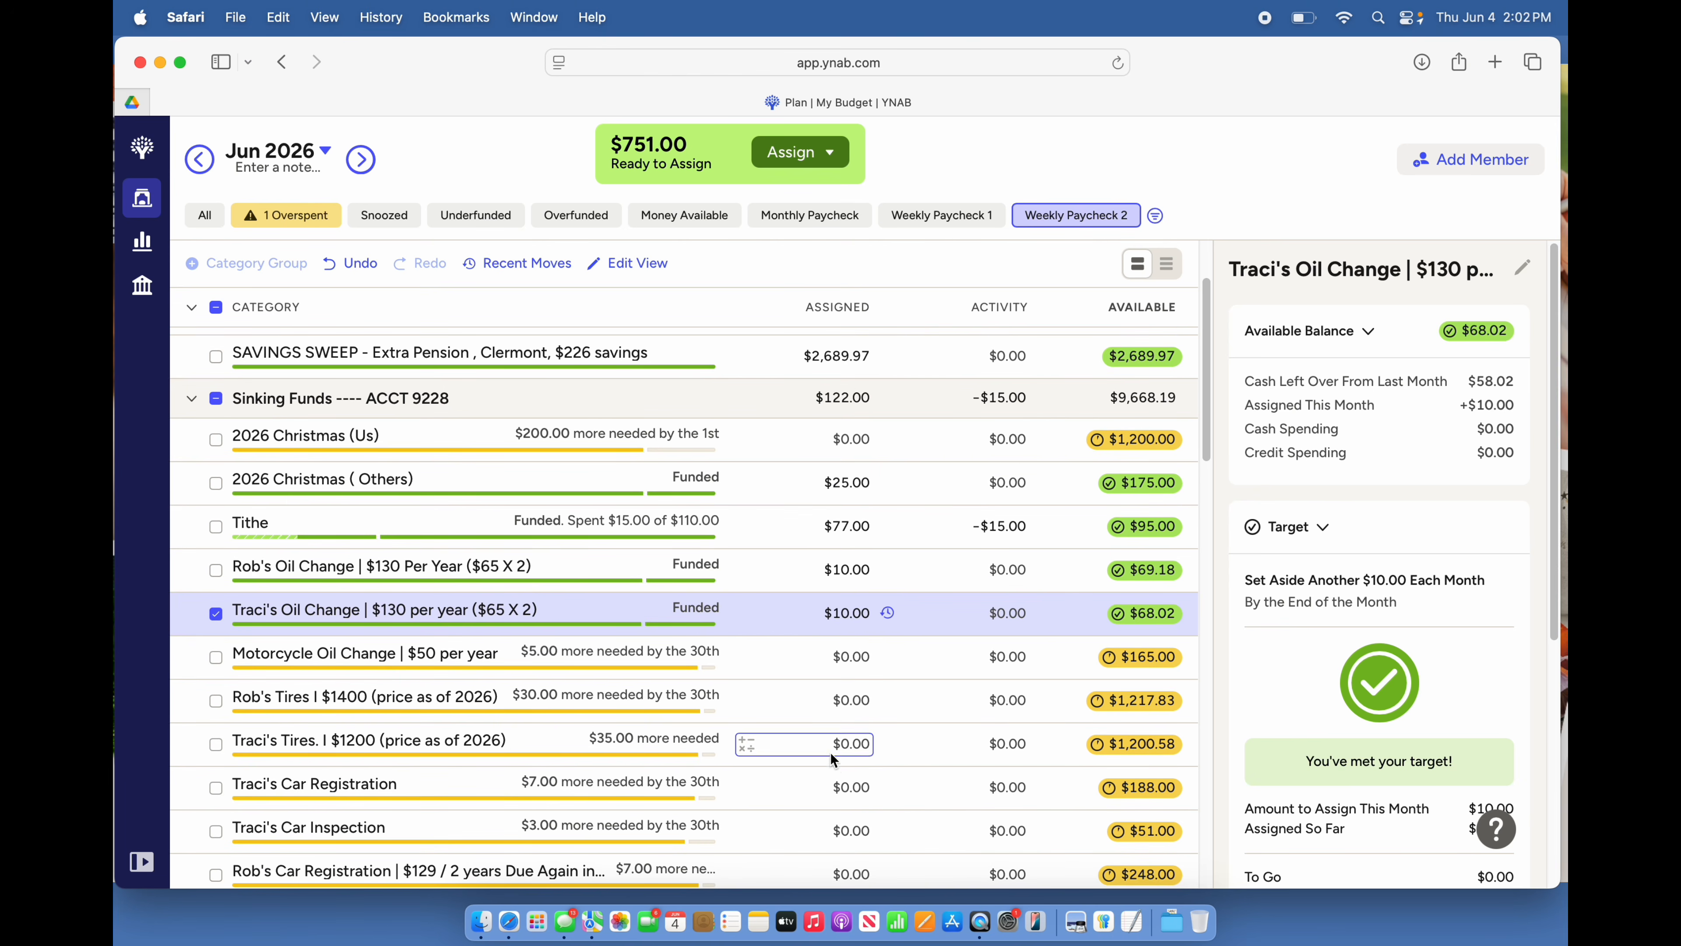
{"action": "left_click", "coordinate": [844, 657]}
{"action": "type", "text": "5"}
{"action": "key", "text": "Return"}
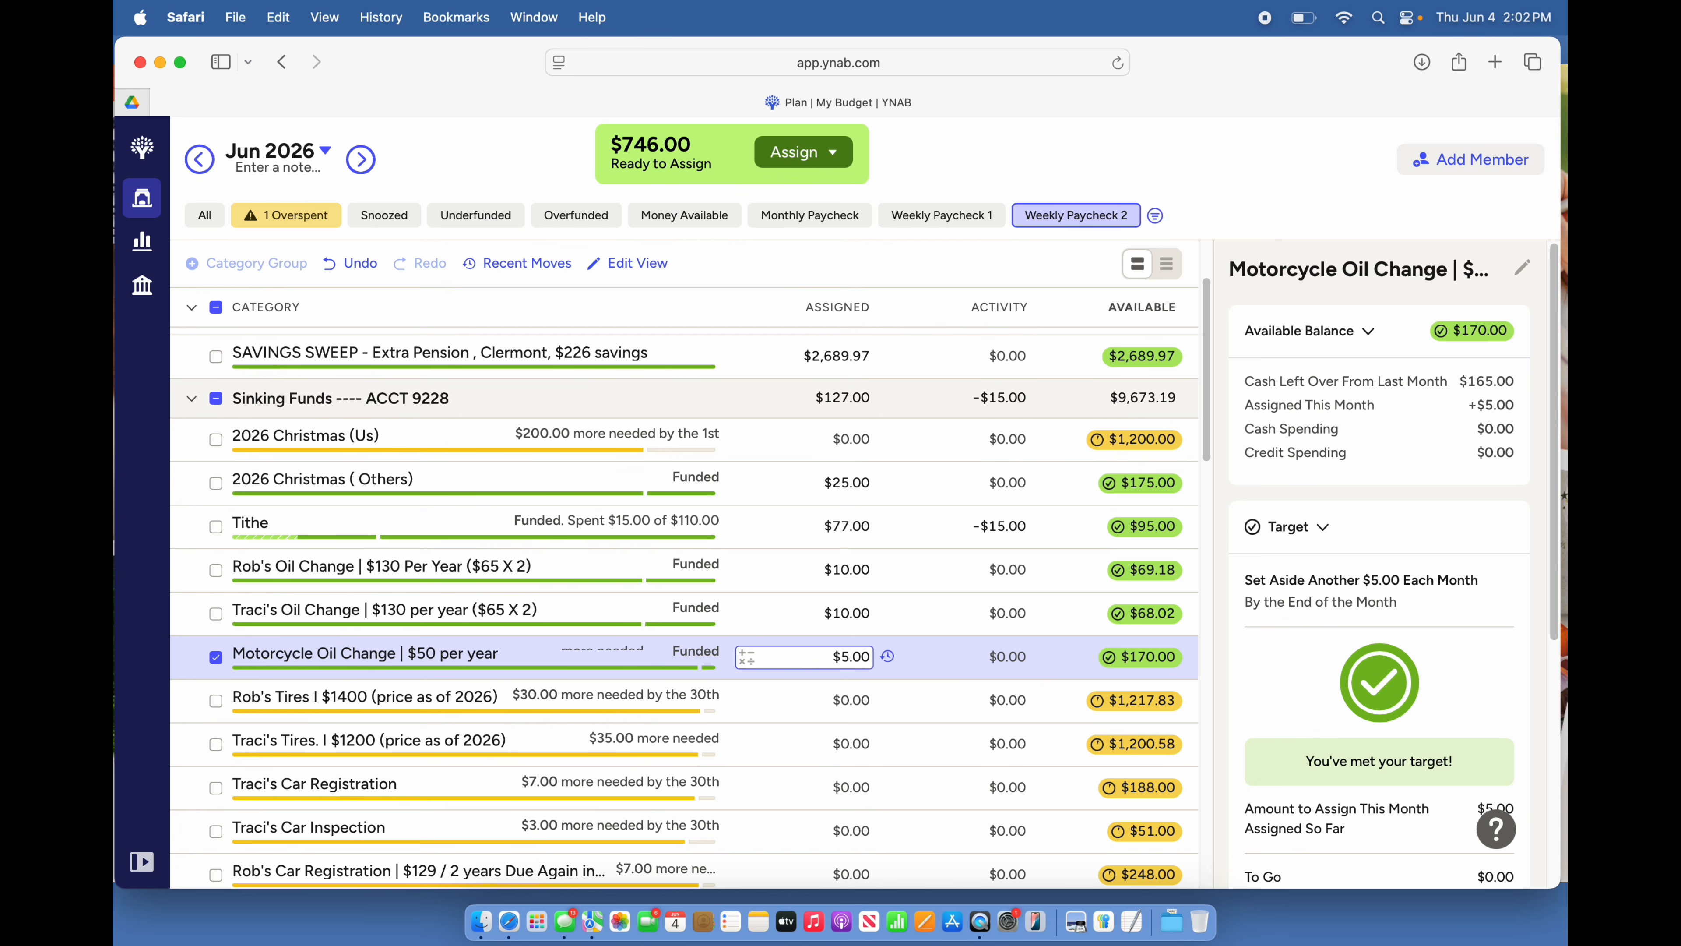
Assign $30 to the $1400 tires category and $35 to the $1200 tires category
{"action": "left_click", "coordinate": [837, 699]}
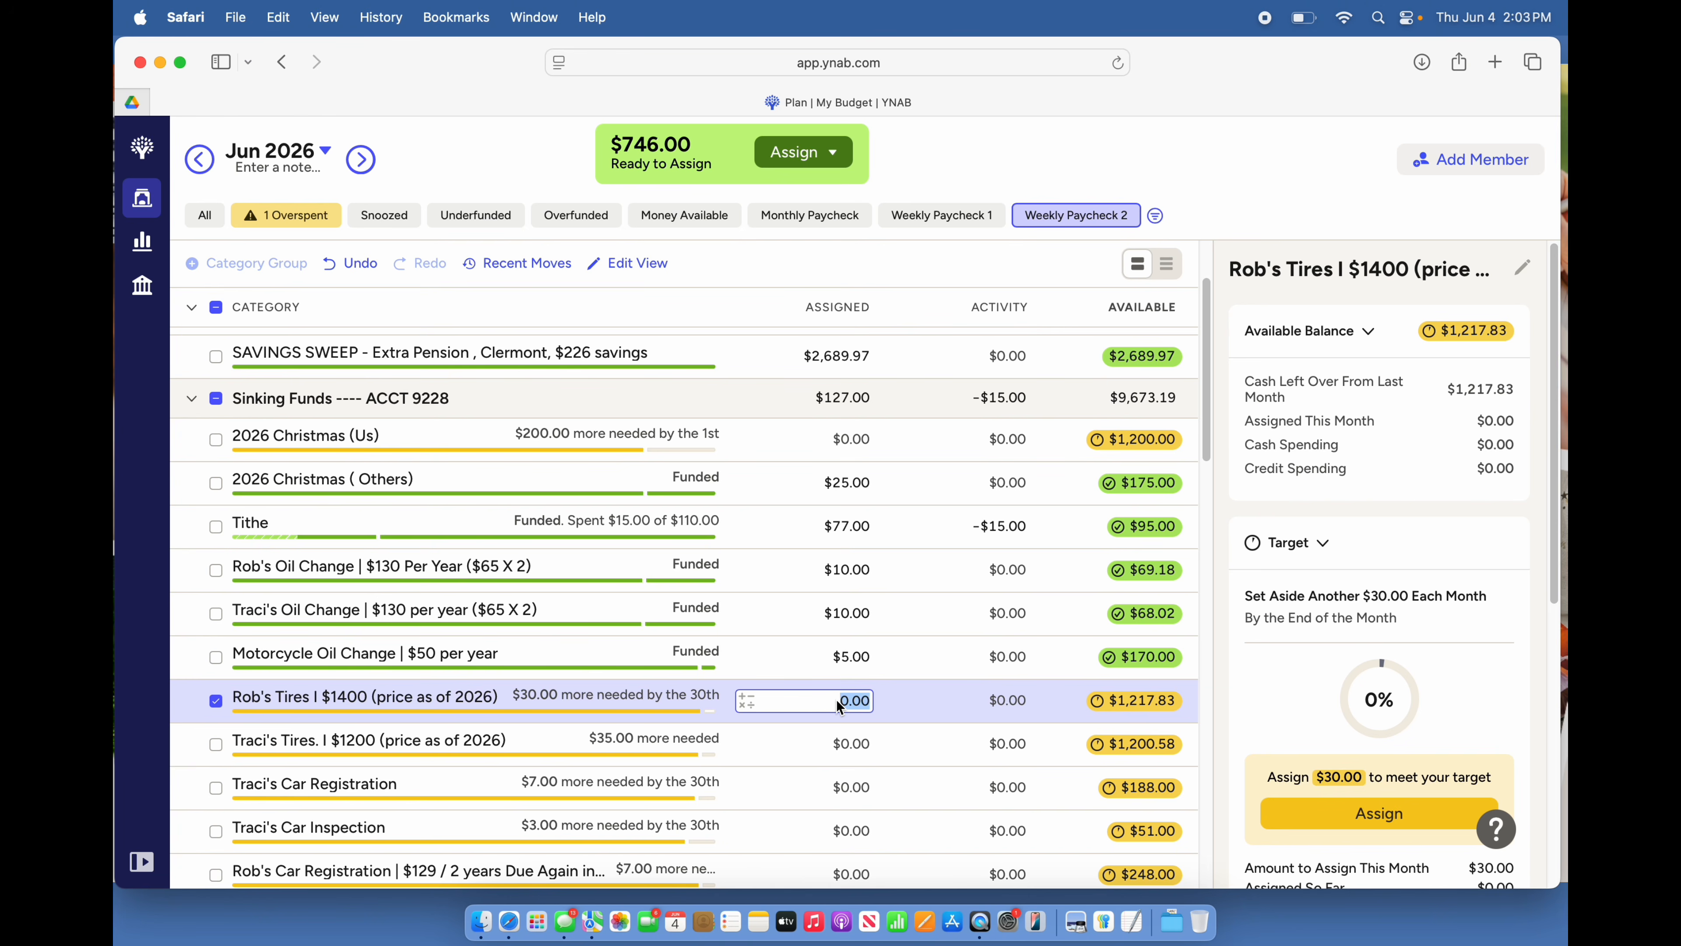
{"action": "type", "text": "30"}
{"action": "key", "text": "Return"}
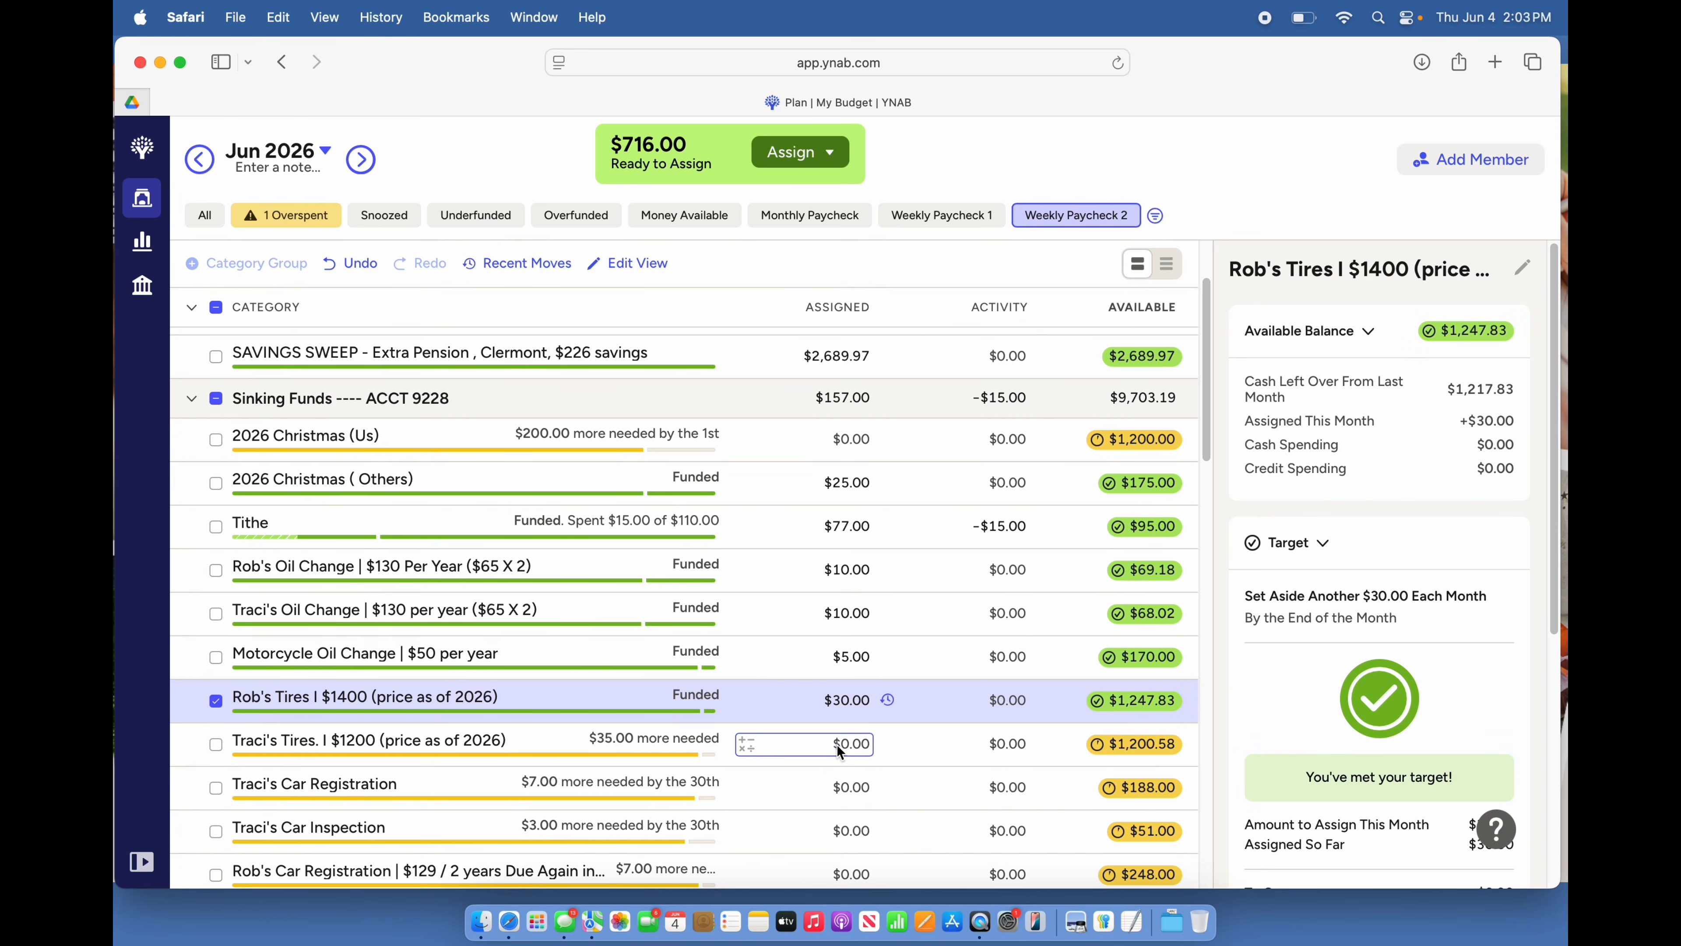
{"action": "left_click", "coordinate": [837, 744]}
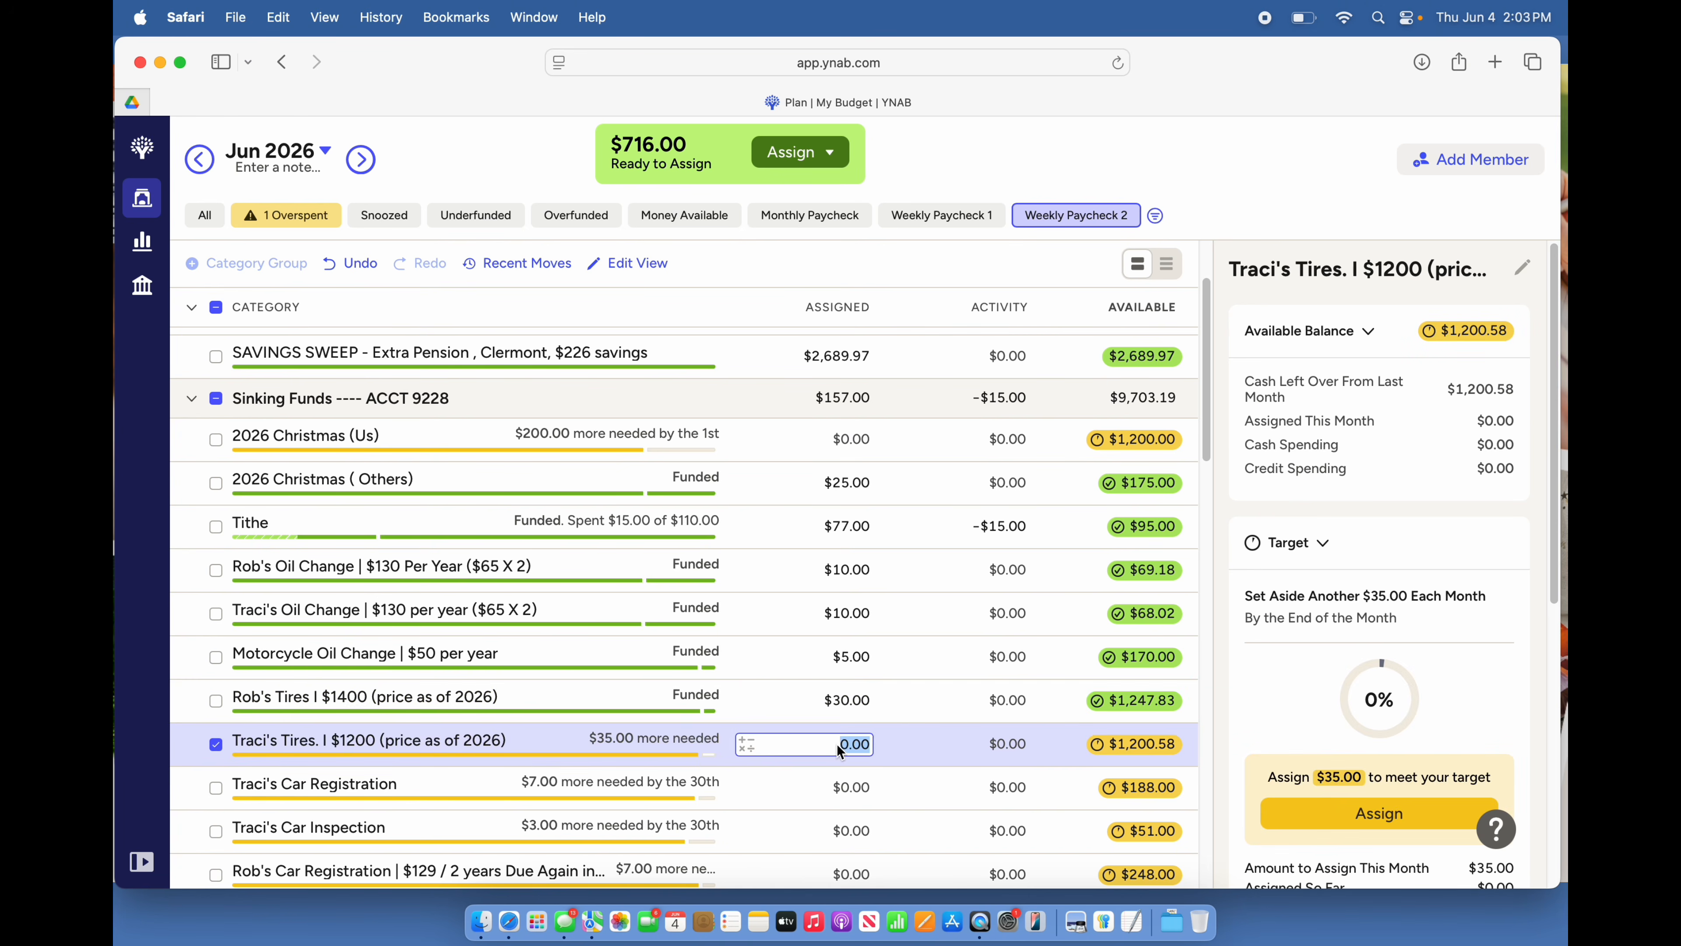
{"action": "type", "text": "35"}
{"action": "key", "text": "Return"}
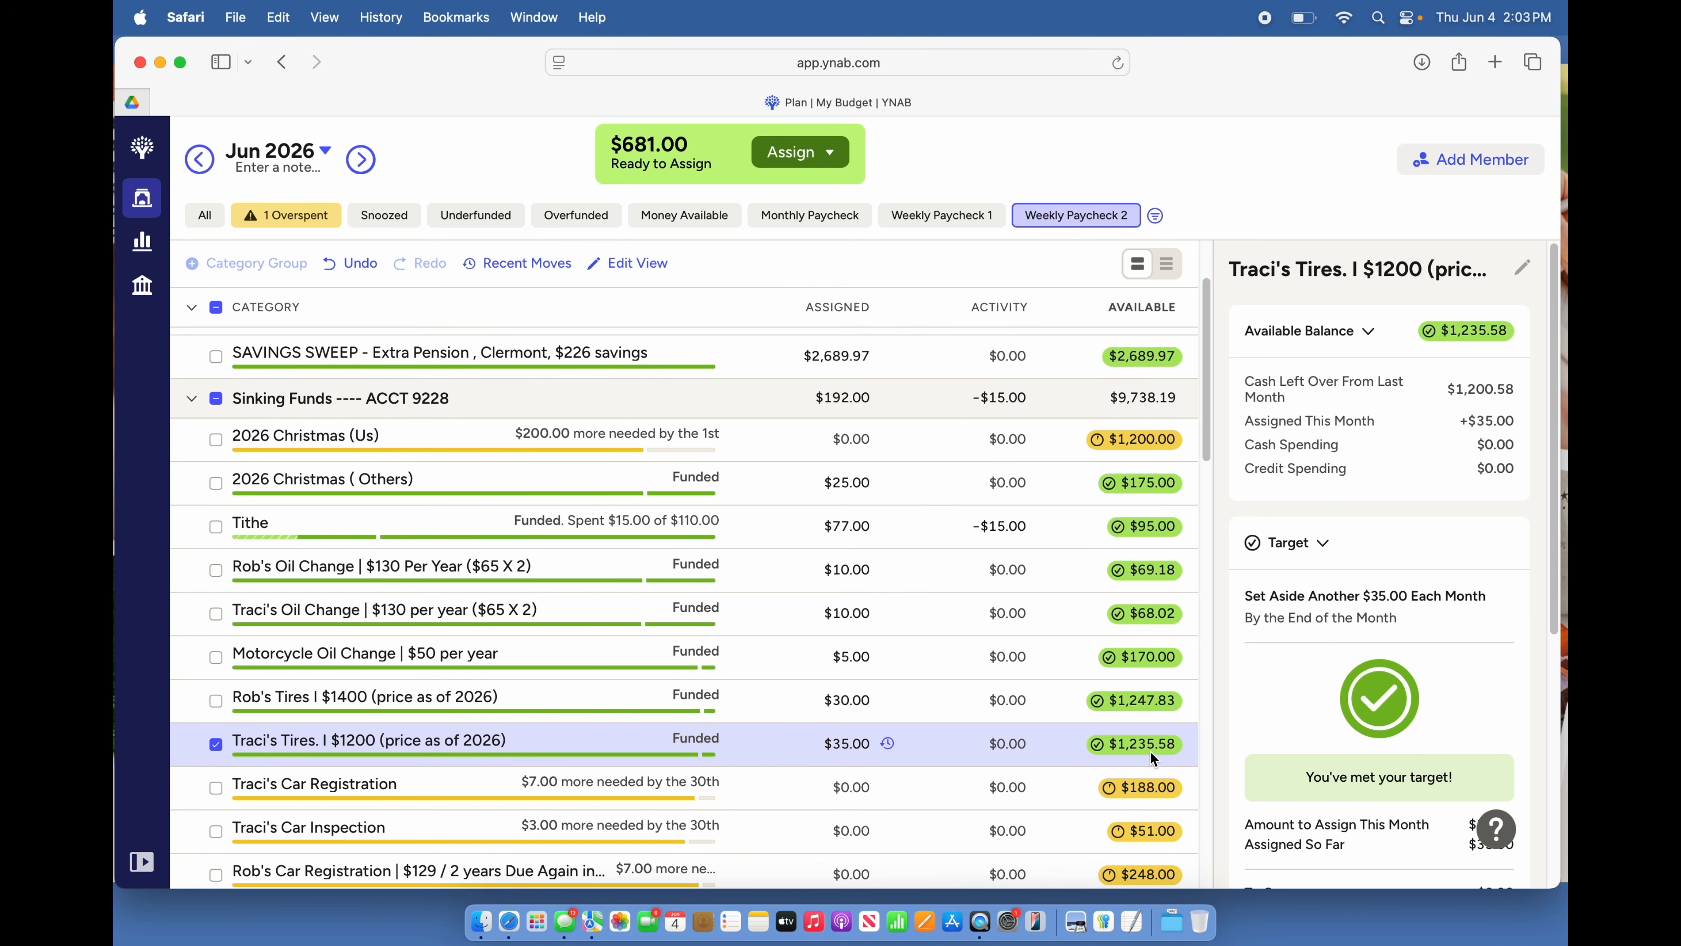
{"action": "mouse_move", "coordinate": [1146, 747]}
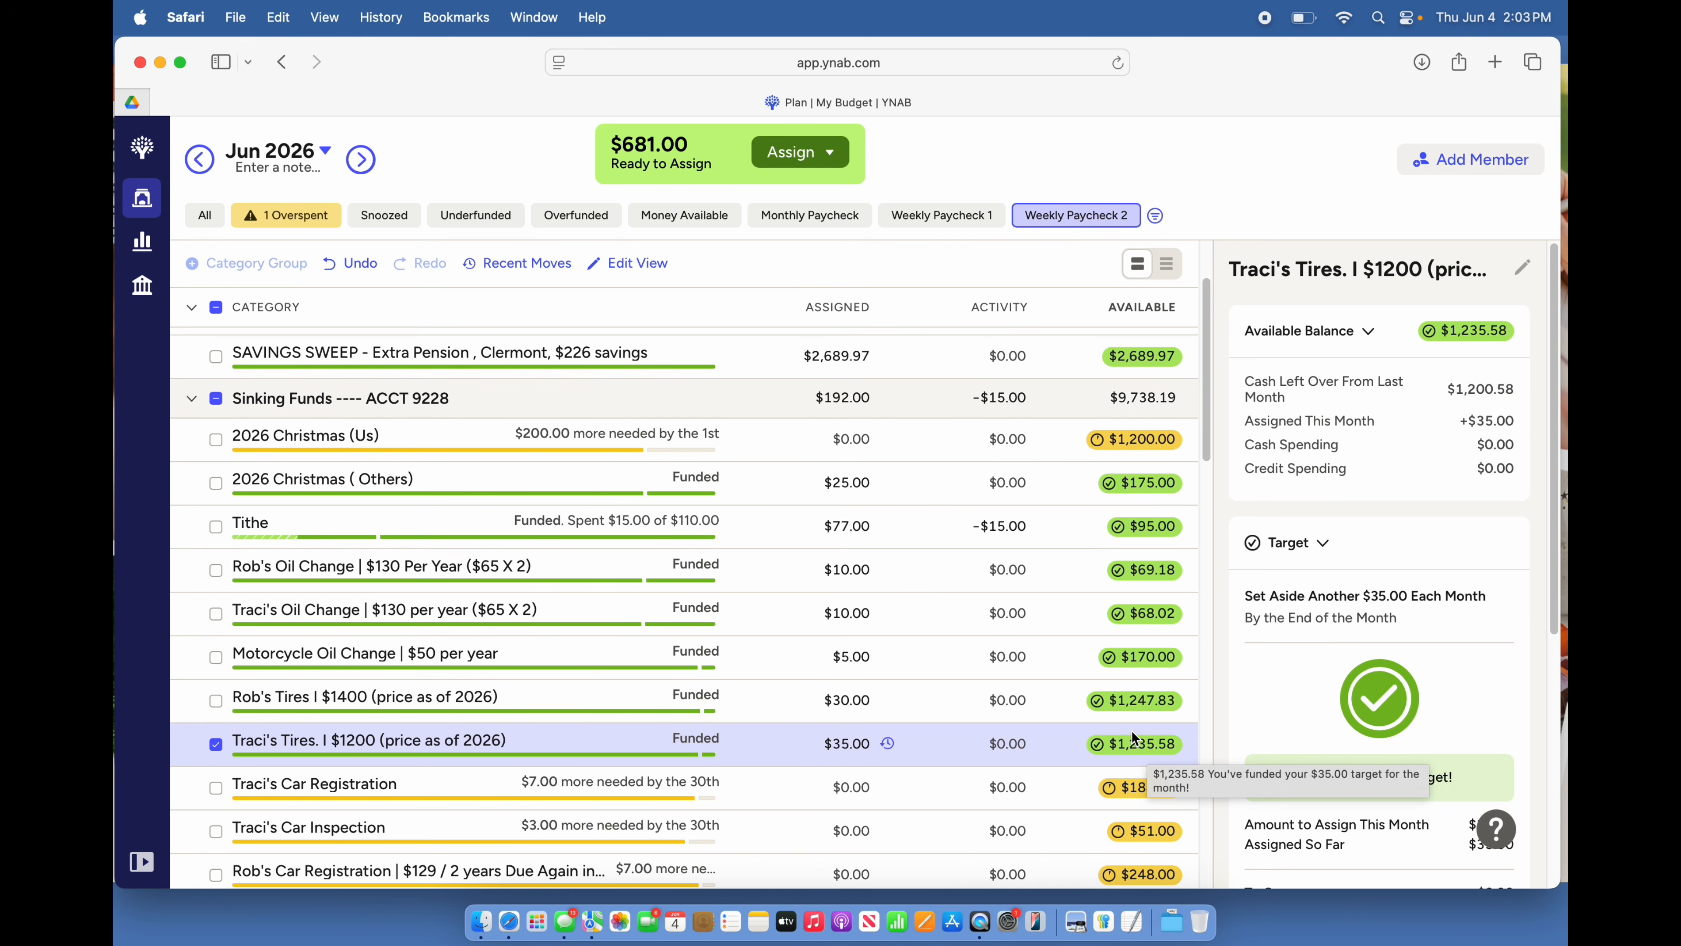
{"action": "mouse_move", "coordinate": [1137, 703]}
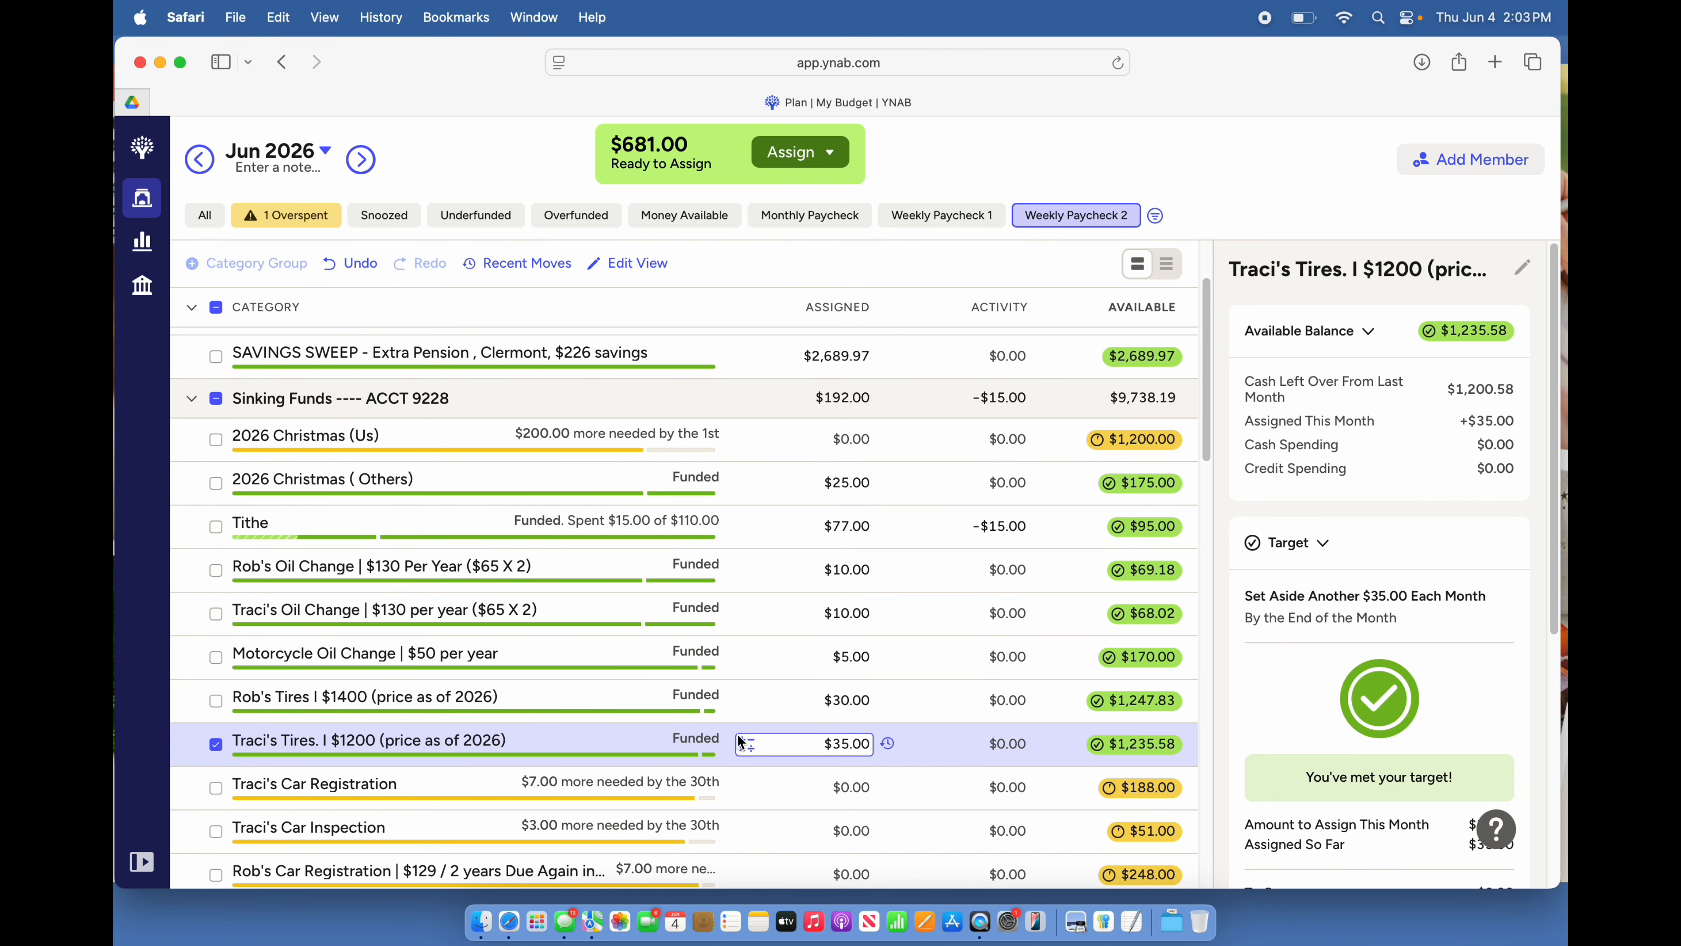
Assign $7 to the car registration category just below the tires categories and $3 to the car inspection following it
{"action": "left_click", "coordinate": [798, 786]}
{"action": "type", "text": "7"}
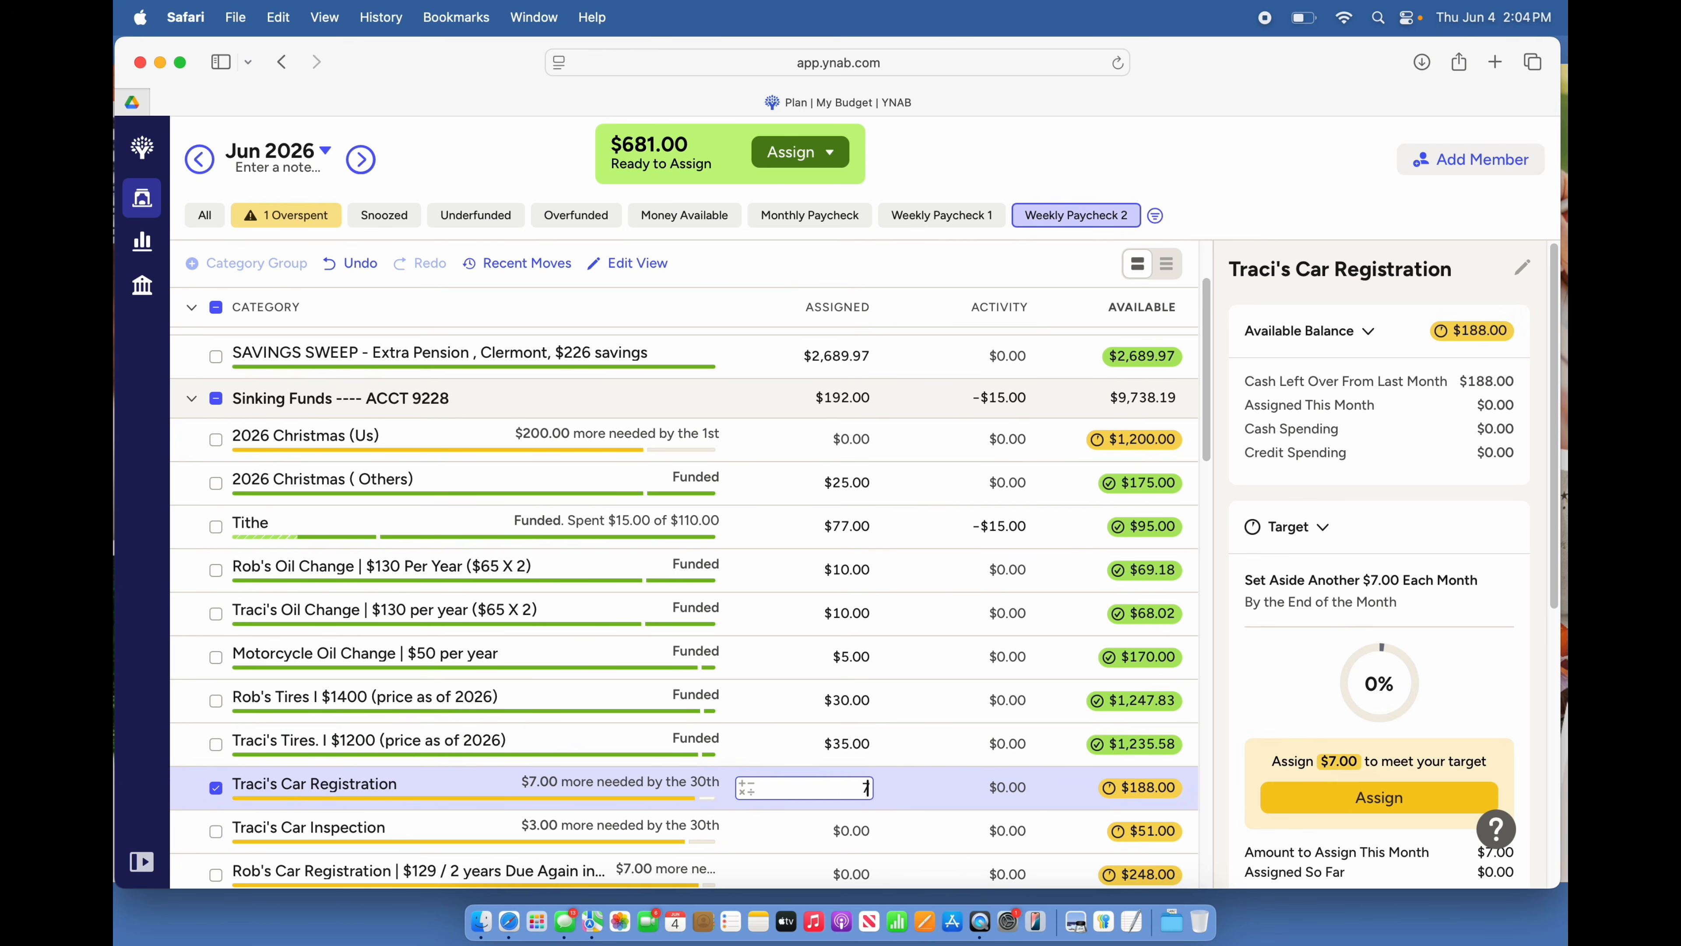
{"action": "key", "text": "Return"}
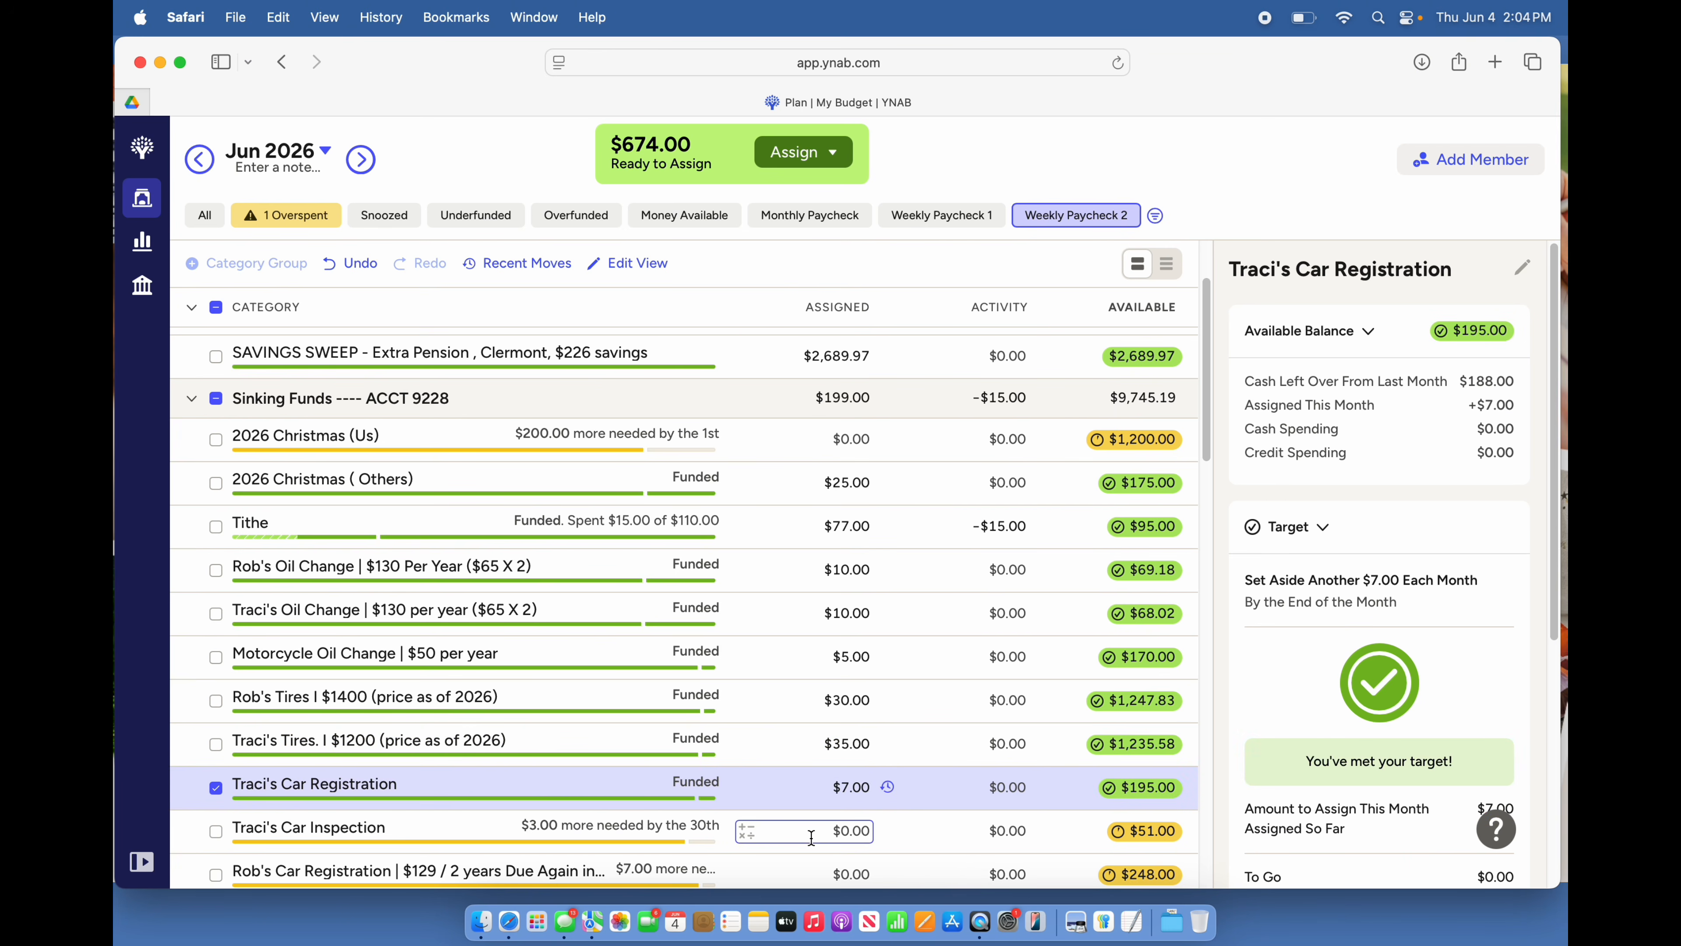
{"action": "left_click", "coordinate": [811, 833]}
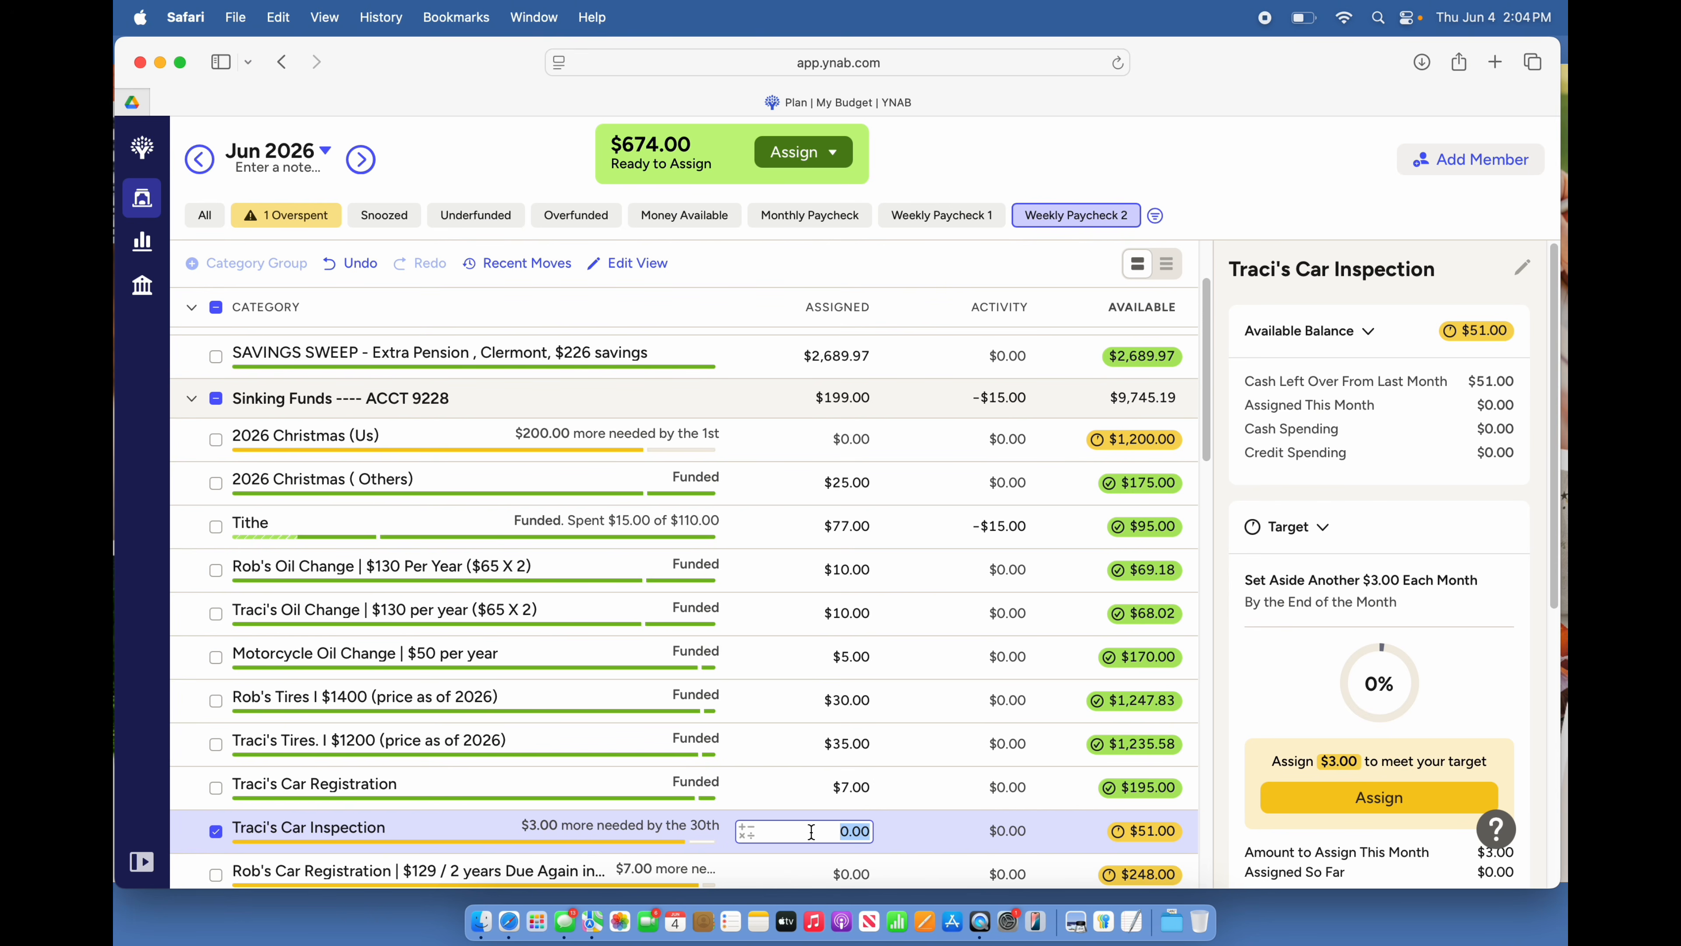
{"action": "type", "text": "3"}
{"action": "key", "text": "Return"}
Assign $7 to the car registration category marked $129 / 2 years and $3 to the car inspection directly below it
{"action": "scroll", "coordinate": [811, 832], "scroll_direction": "down", "scroll_amount": 3}
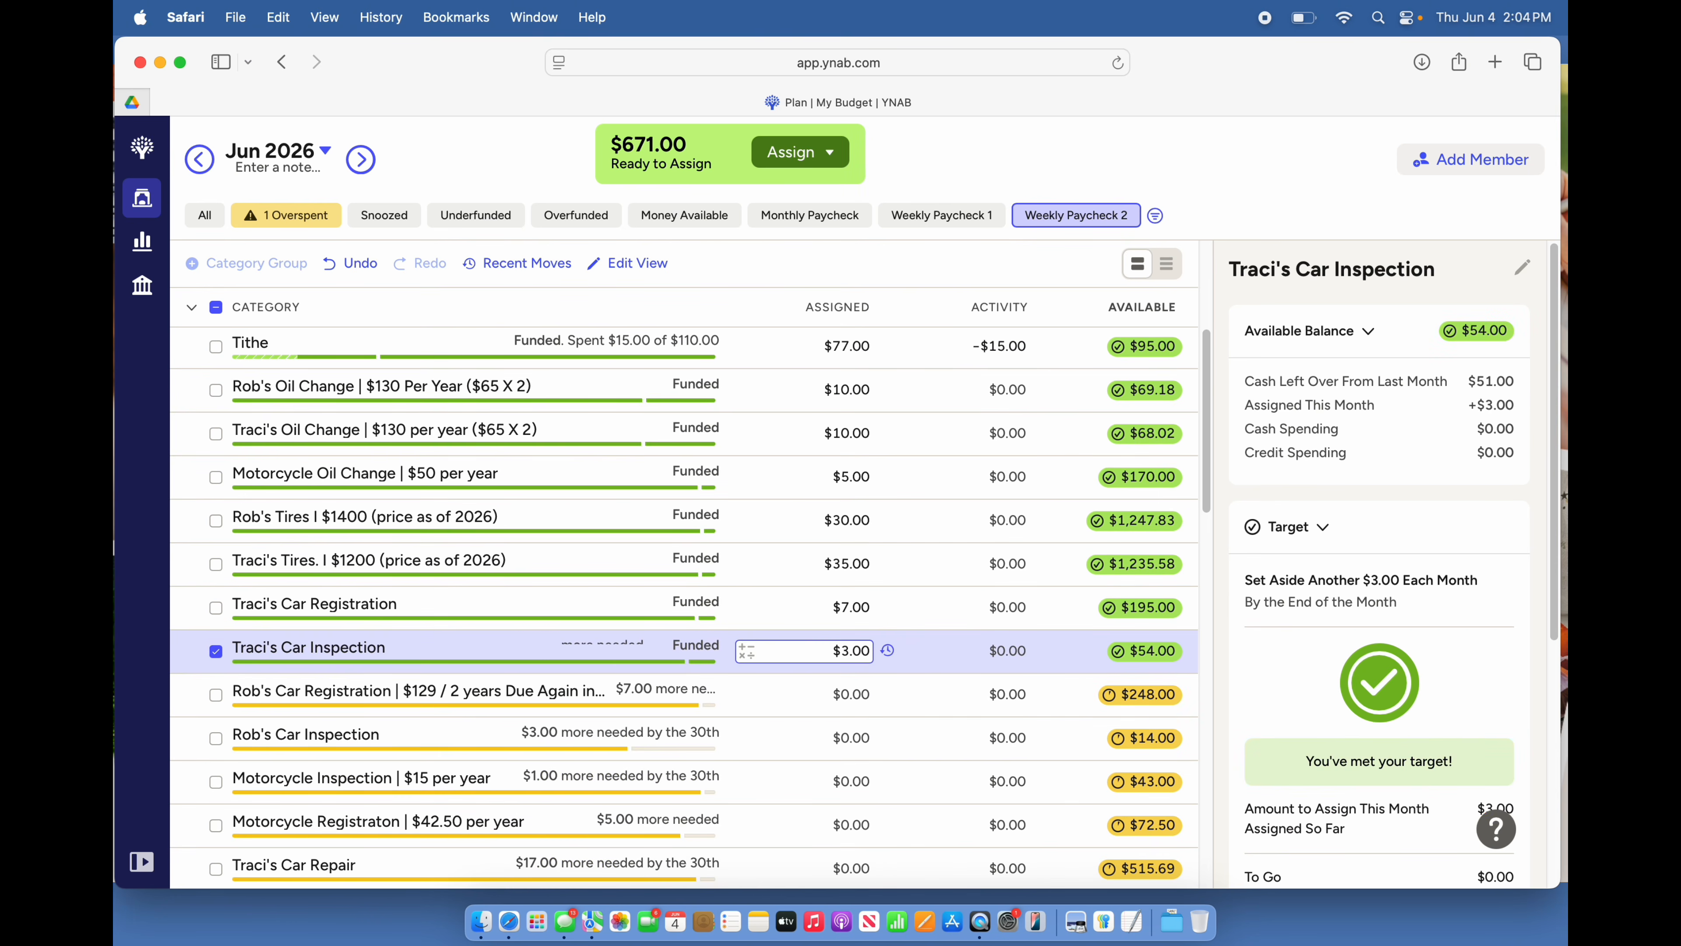
{"action": "left_click", "coordinate": [843, 694]}
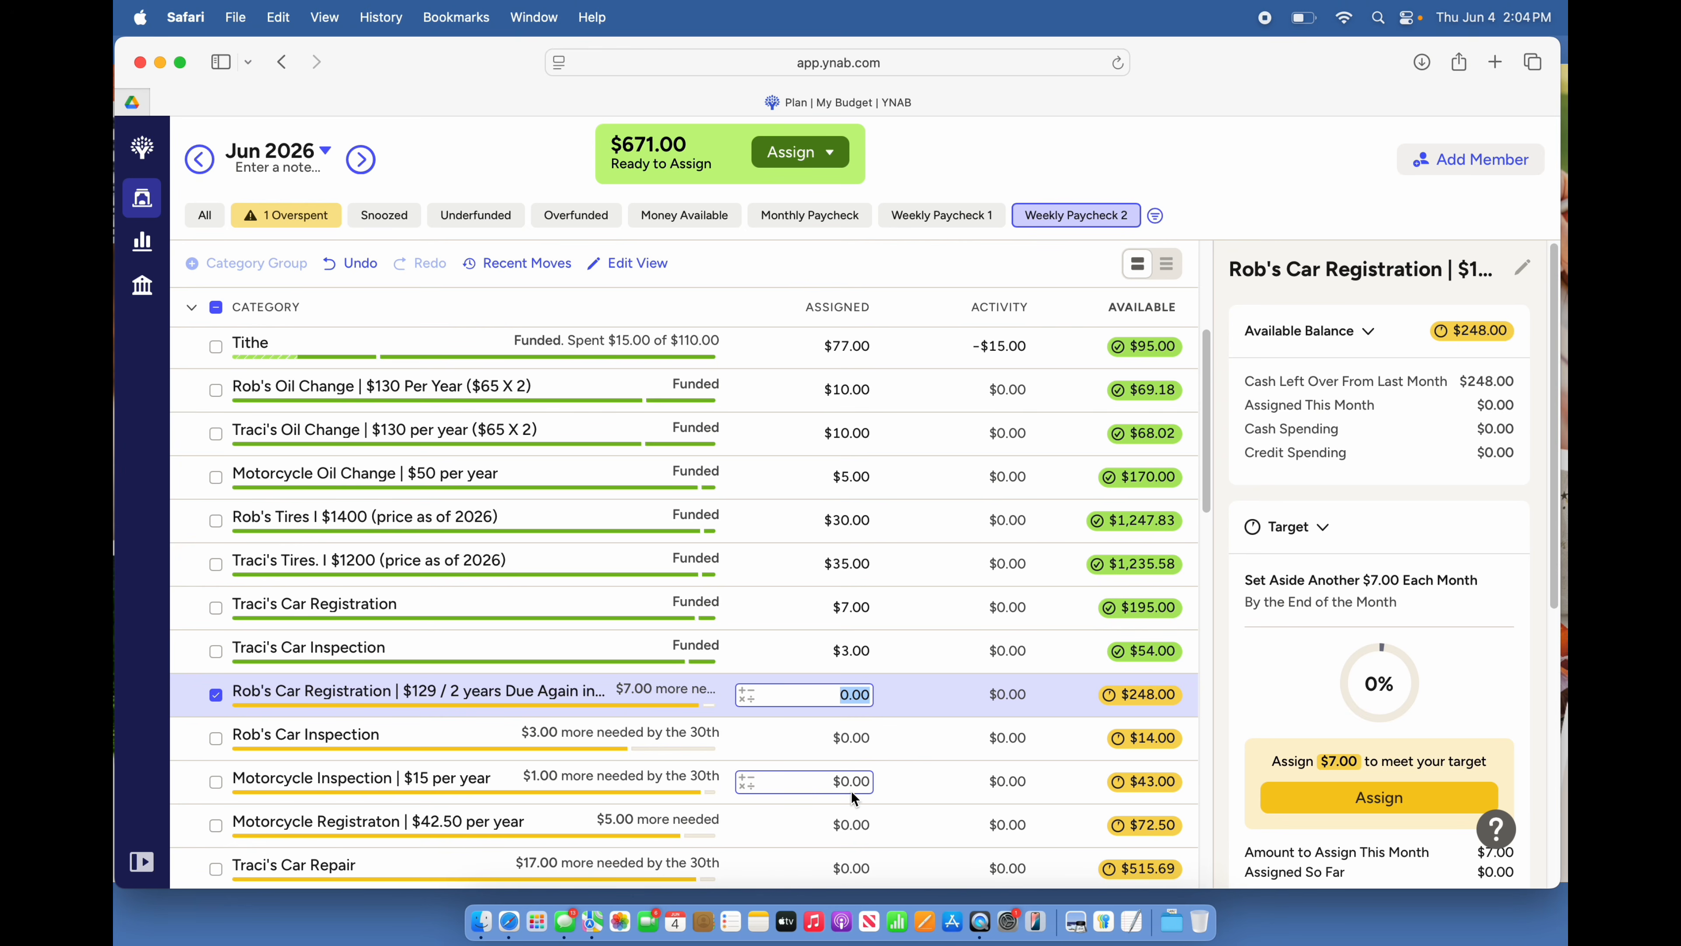
{"action": "type", "text": "7"}
{"action": "key", "text": "Return"}
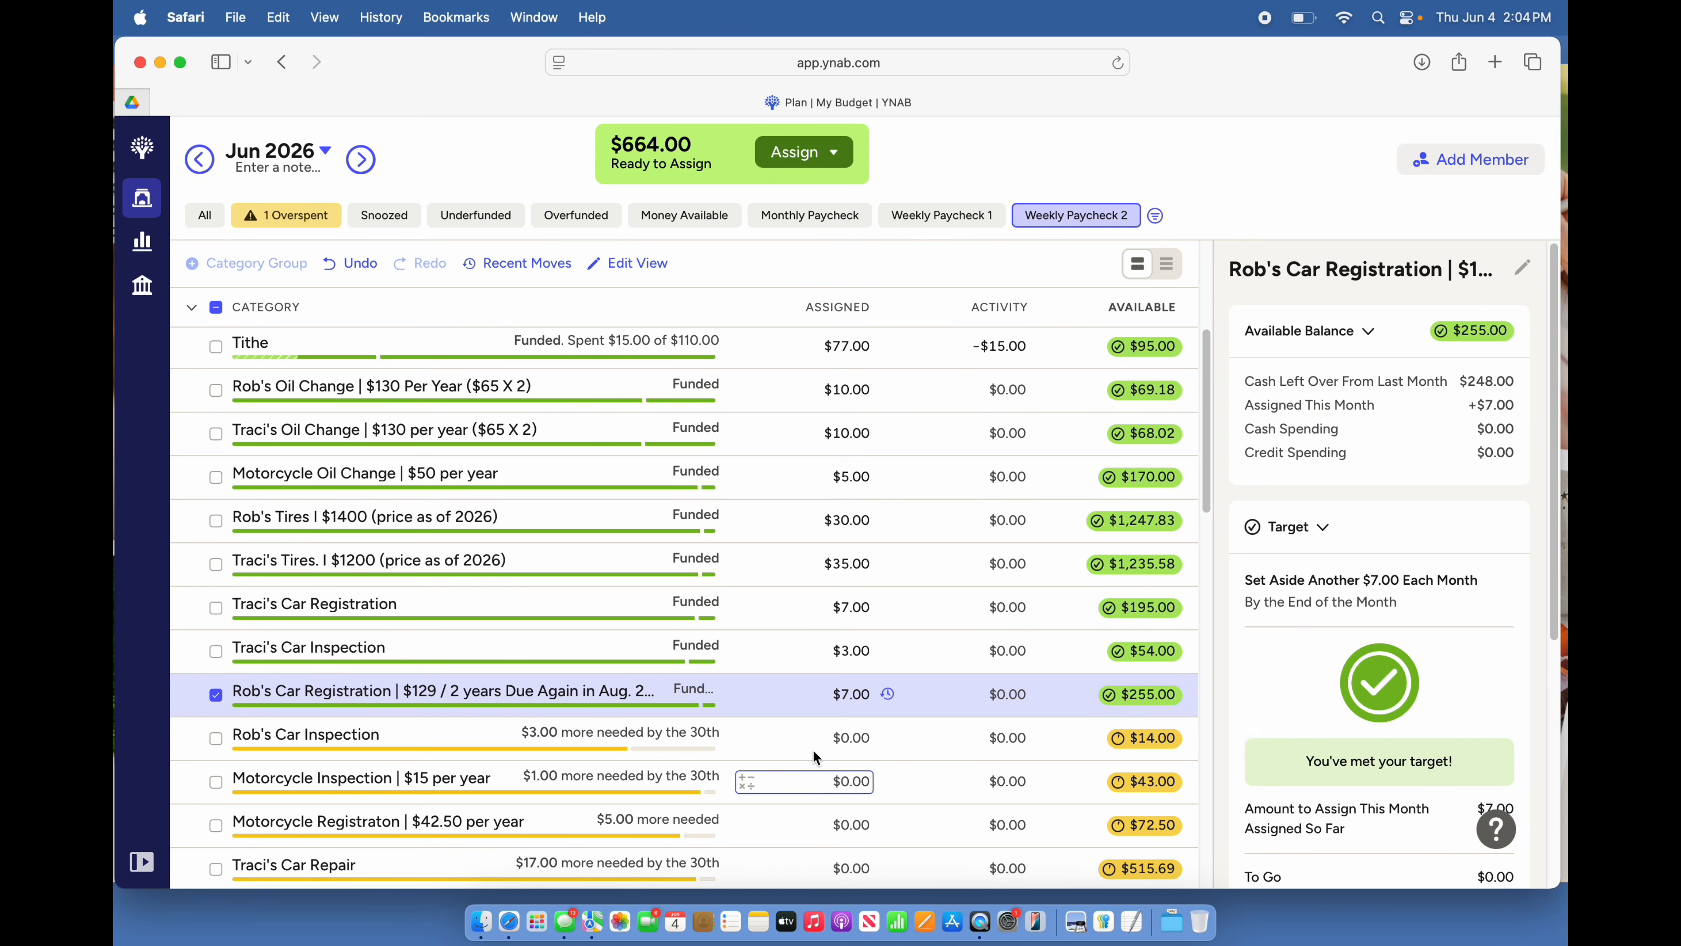
{"action": "left_click", "coordinate": [821, 740]}
{"action": "type", "text": "3"}
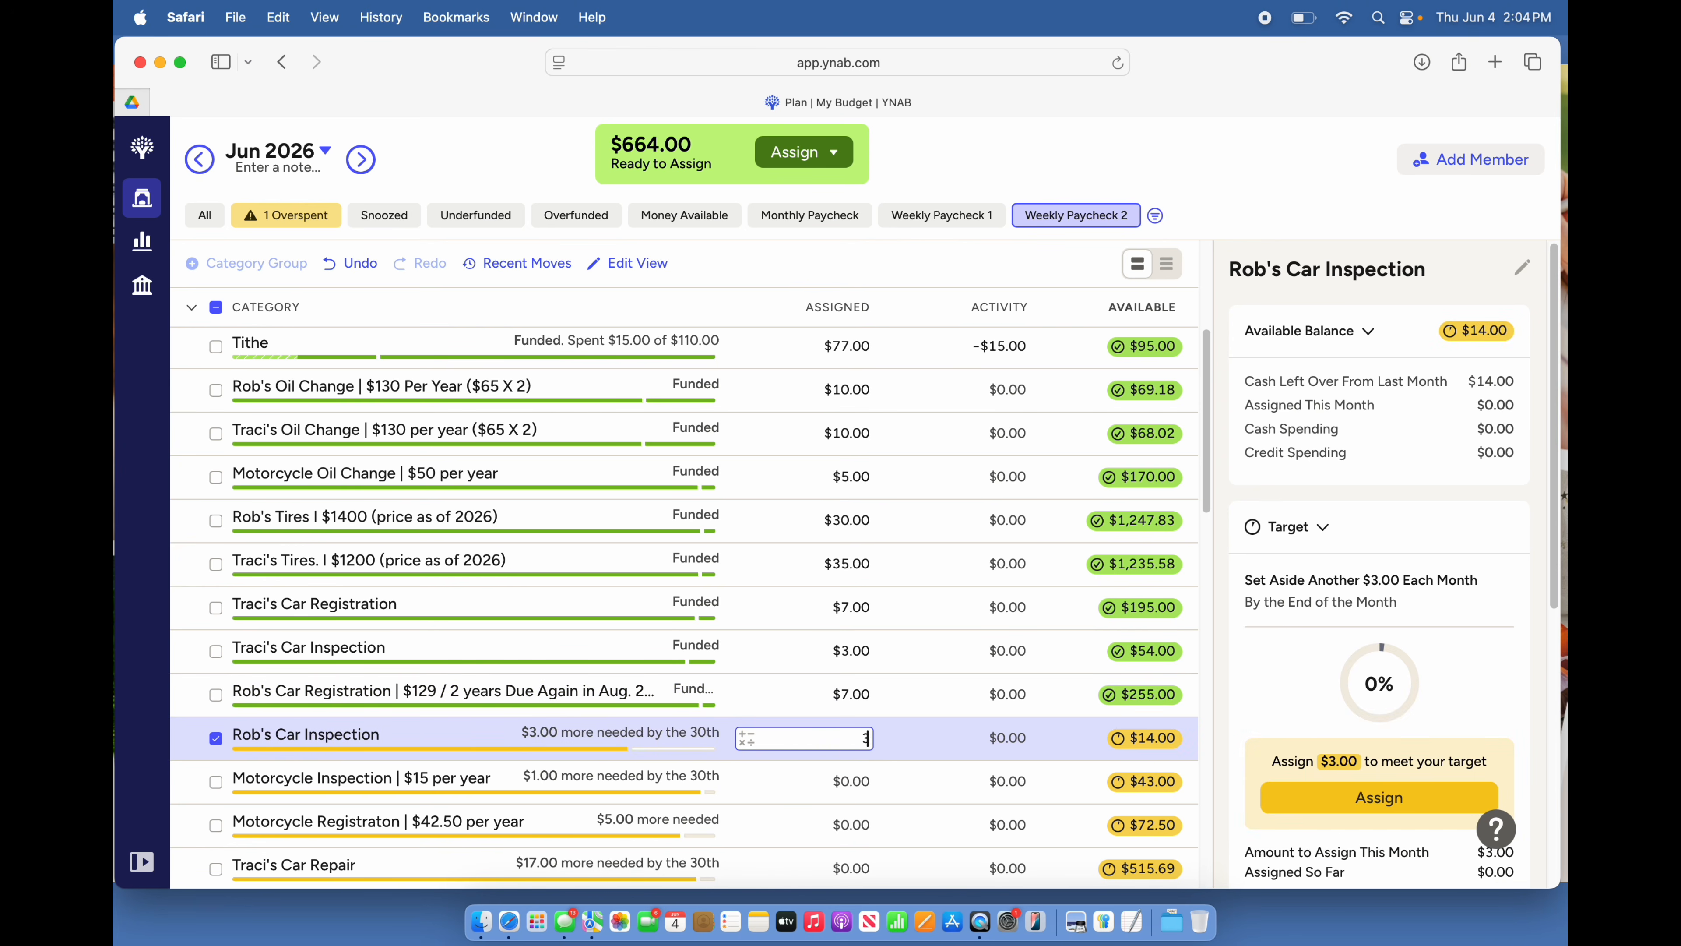
{"action": "key", "text": "Return"}
Assign $1 to Motorcycle Inspection and $5 to the motorcycle registration category
{"action": "left_click", "coordinate": [843, 778]}
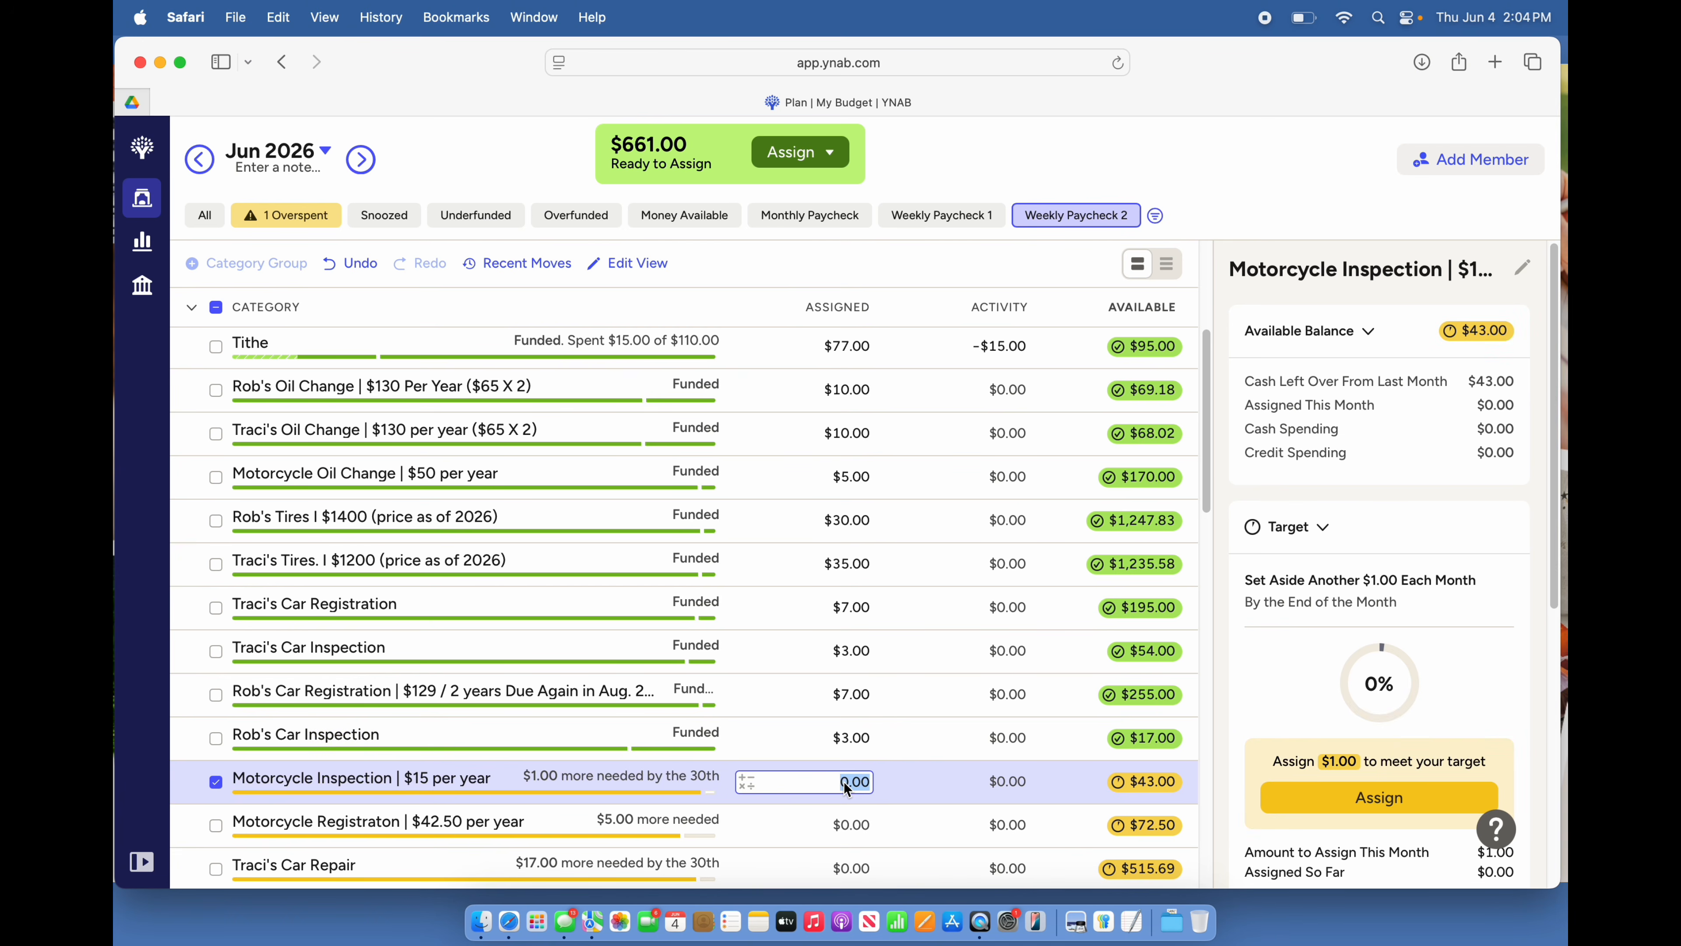
{"action": "type", "text": "1"}
{"action": "key", "text": "Return"}
{"action": "left_click", "coordinate": [820, 809]}
{"action": "scroll", "coordinate": [820, 807], "scroll_direction": "down", "scroll_amount": 3}
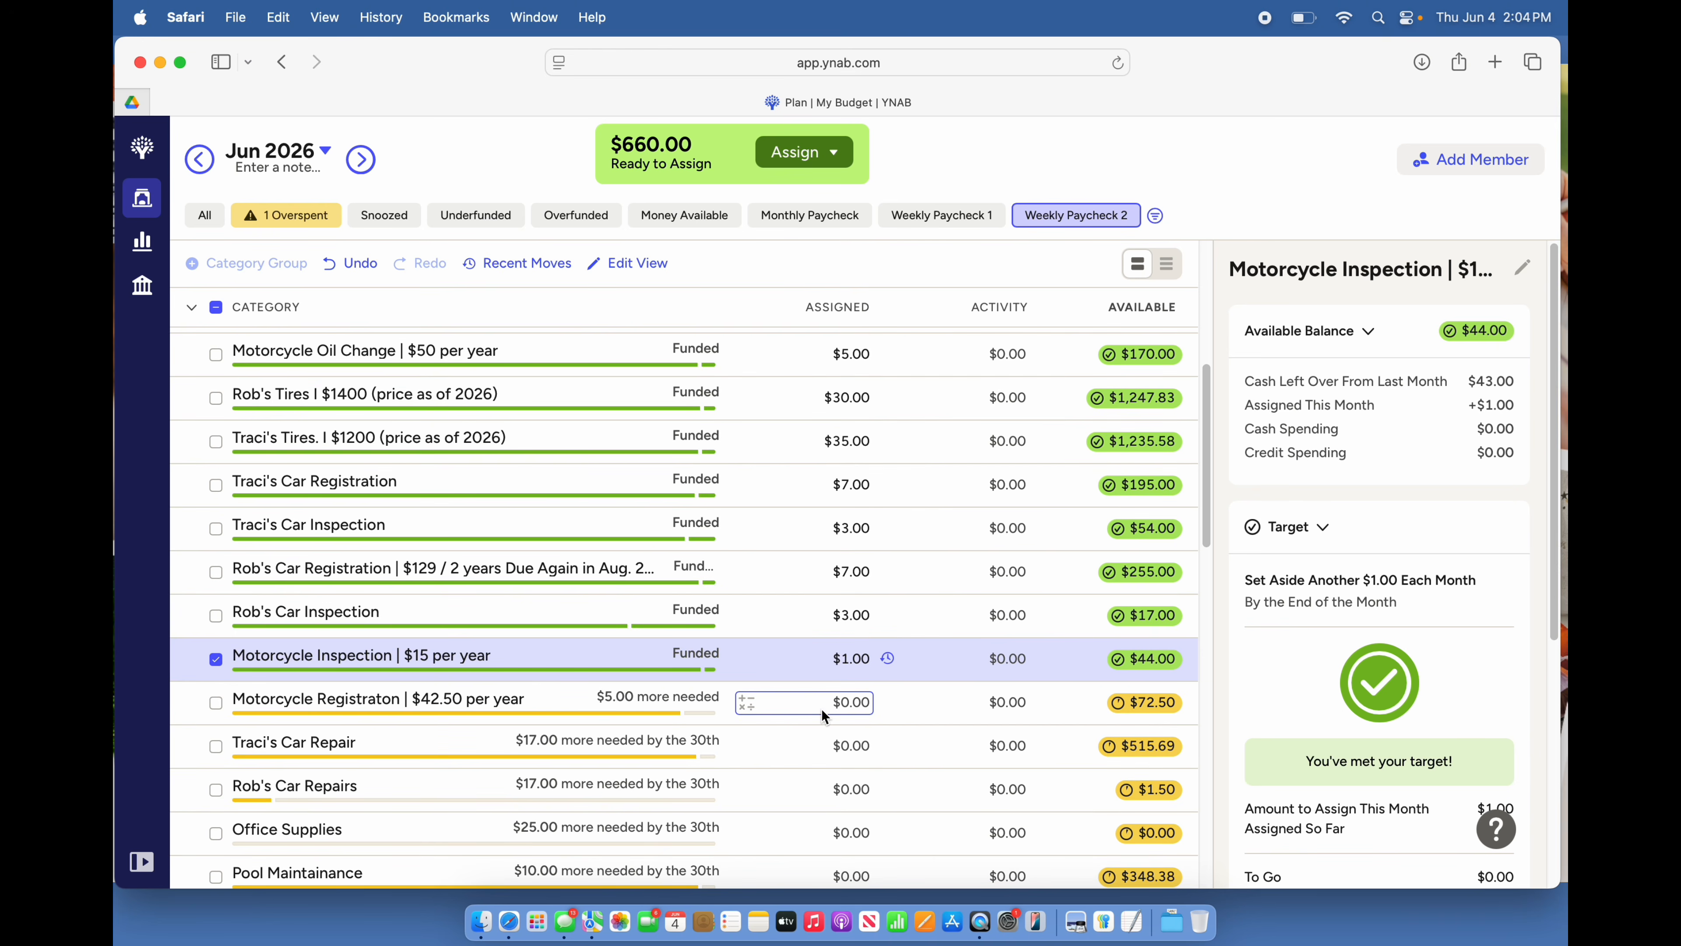
{"action": "left_click", "coordinate": [833, 699]}
{"action": "type", "text": "5"}
{"action": "key", "text": "Return"}
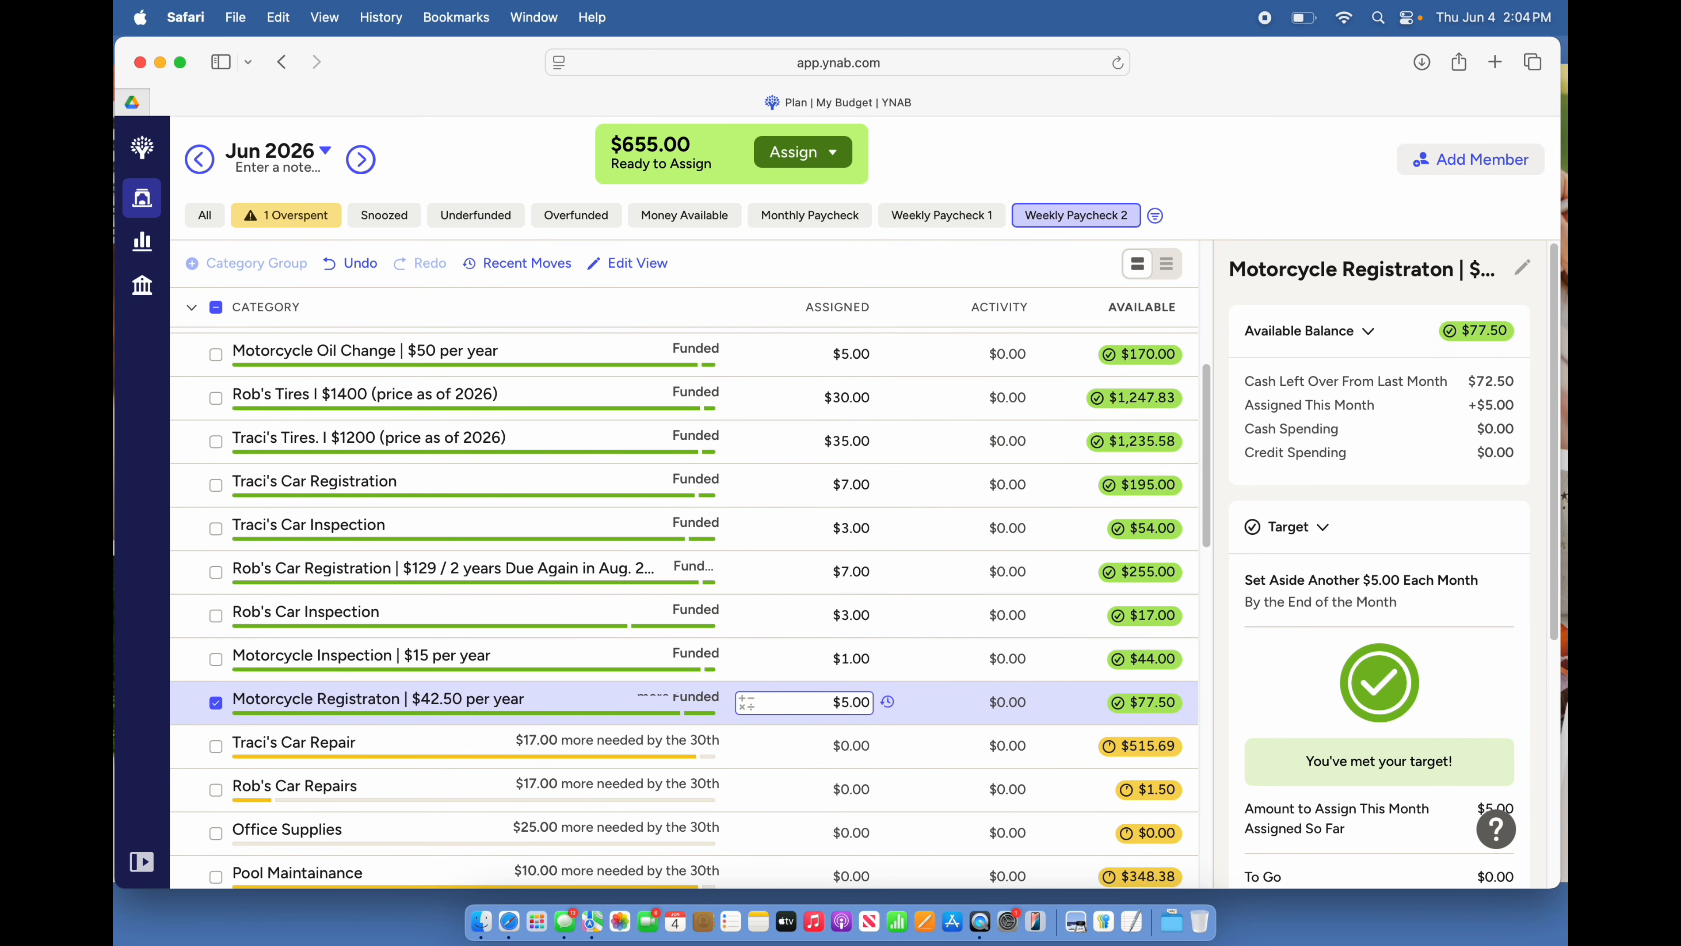
Assign $17 to the car repair category directly below the motorcycle registration
{"action": "left_click", "coordinate": [836, 741]}
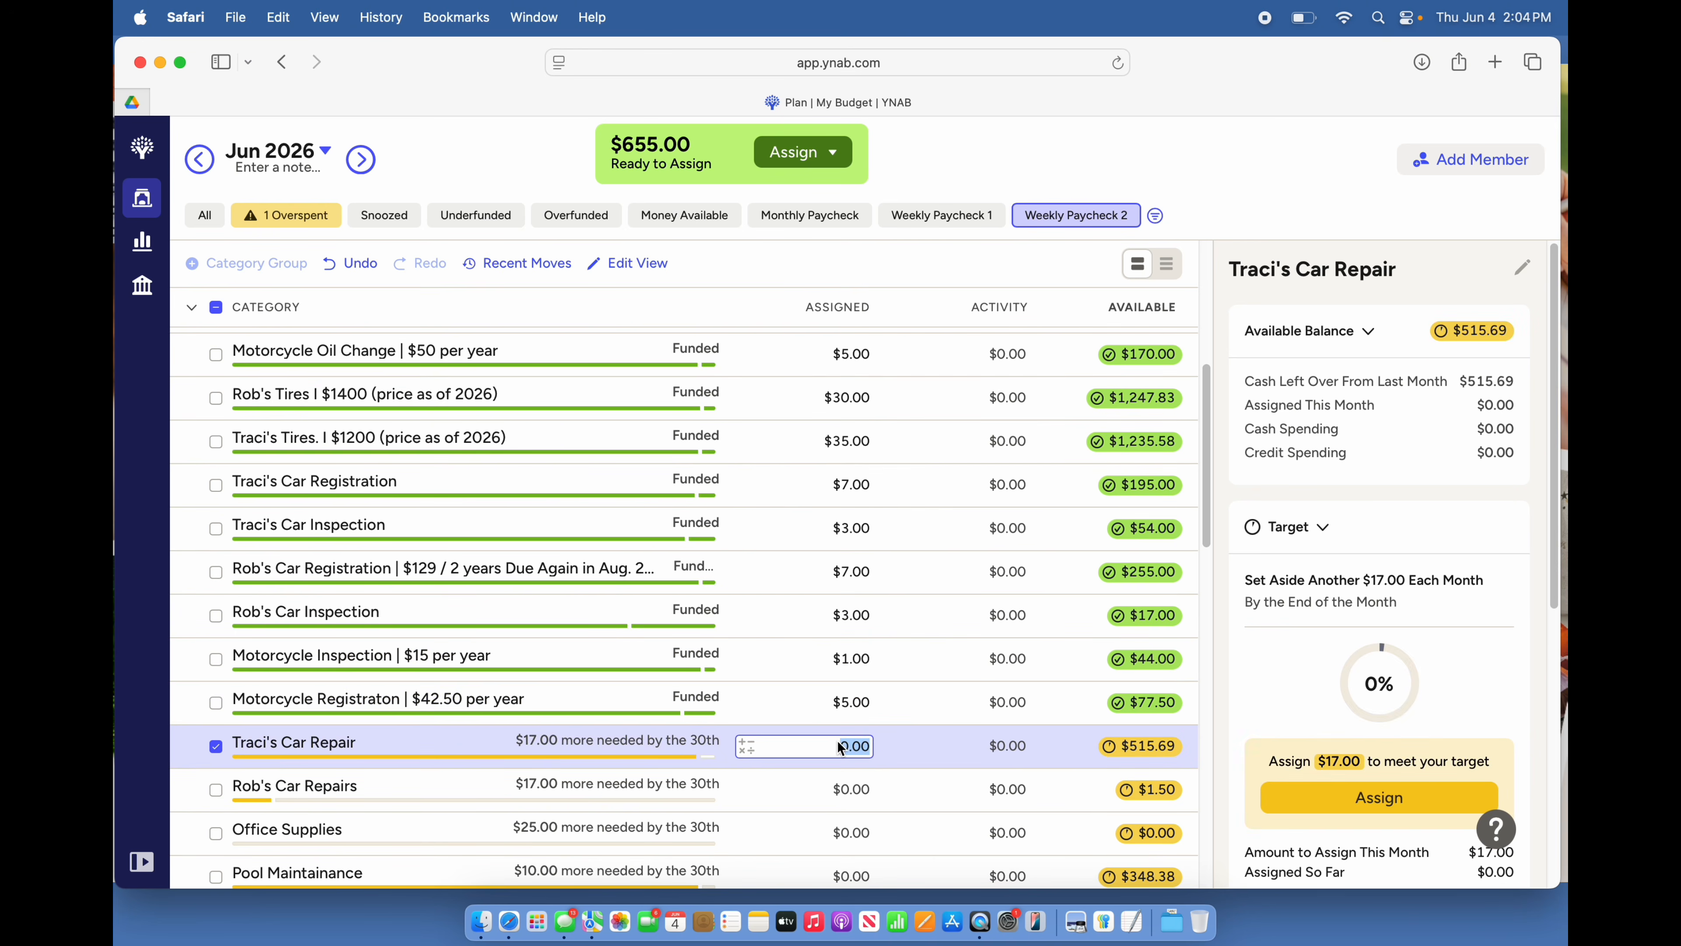
{"action": "type", "text": "17"}
{"action": "key", "text": "Return"}
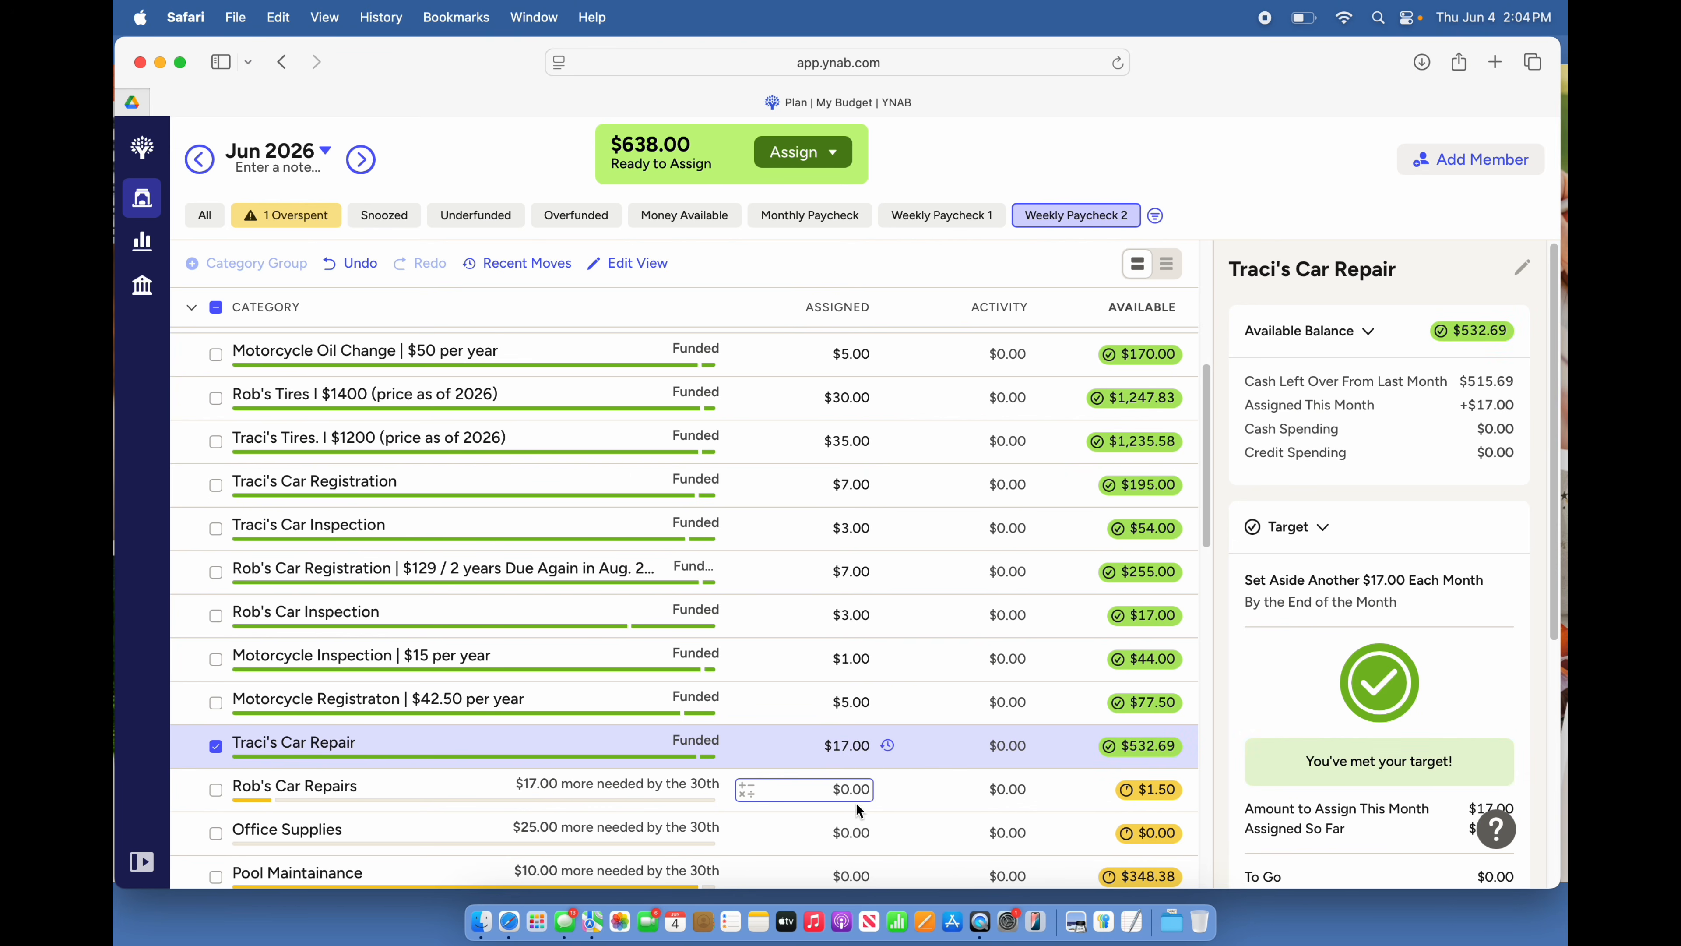
Assign $17 to the car repairs category directly above Office Supplies and $25 to Office Supplies
{"action": "left_click", "coordinate": [845, 790]}
{"action": "type", "text": "17"}
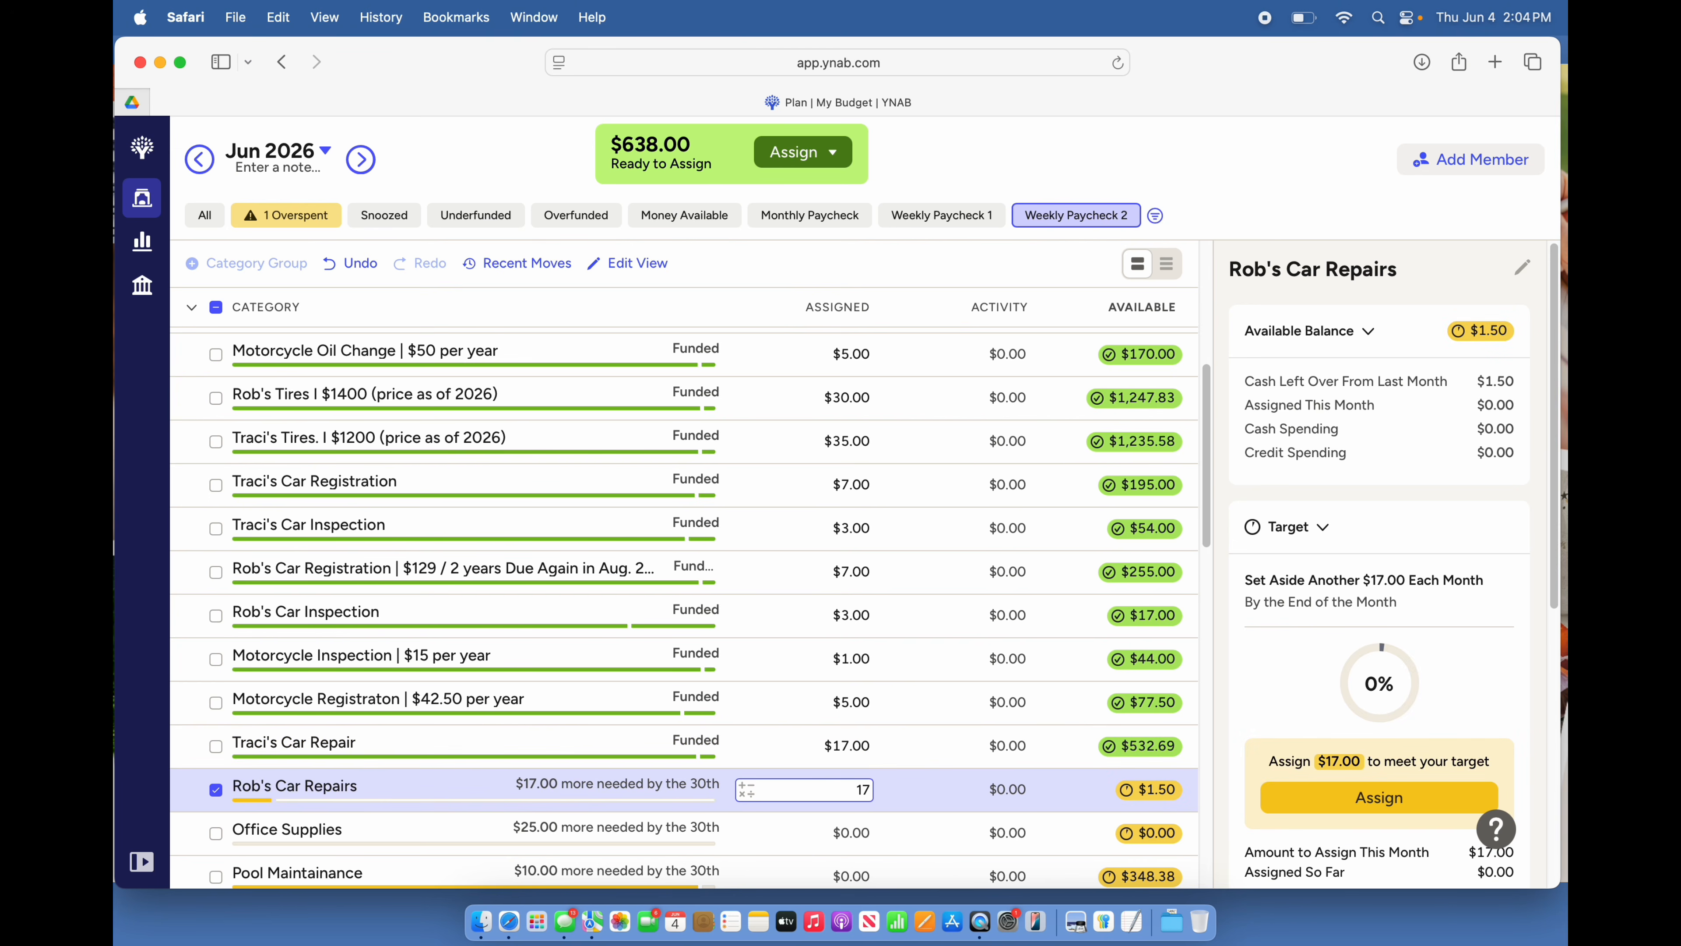
{"action": "key", "text": "Return"}
{"action": "scroll", "coordinate": [801, 696], "scroll_direction": "down", "scroll_amount": 3}
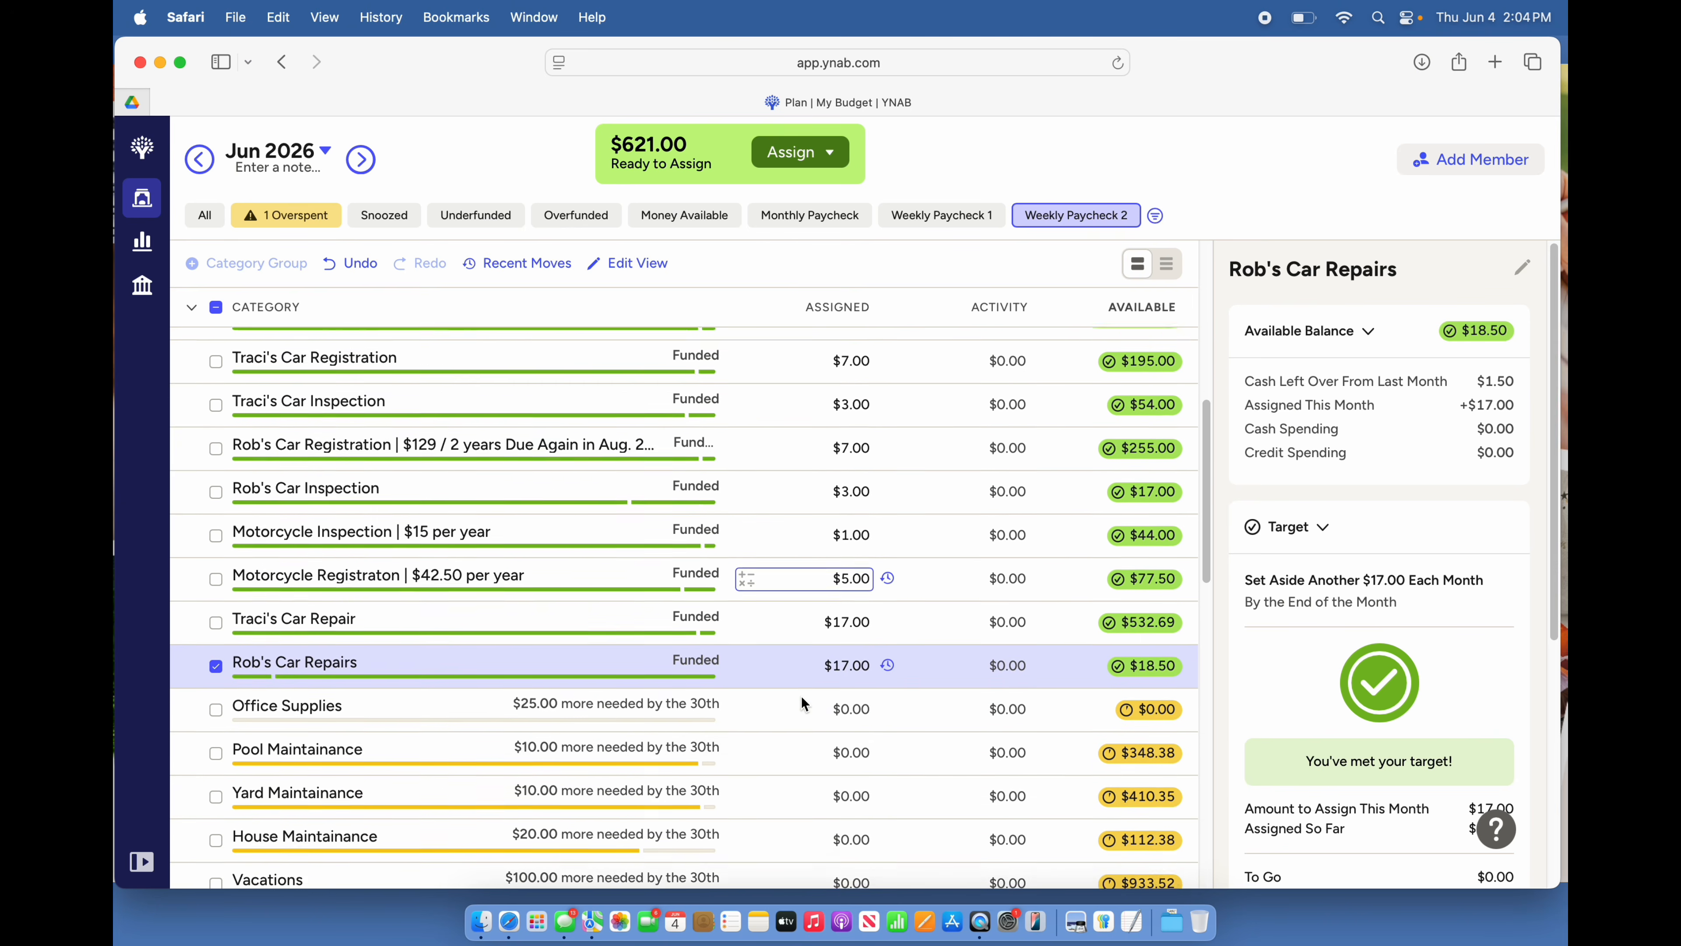
{"action": "scroll", "coordinate": [801, 695], "scroll_direction": "down", "scroll_amount": 3}
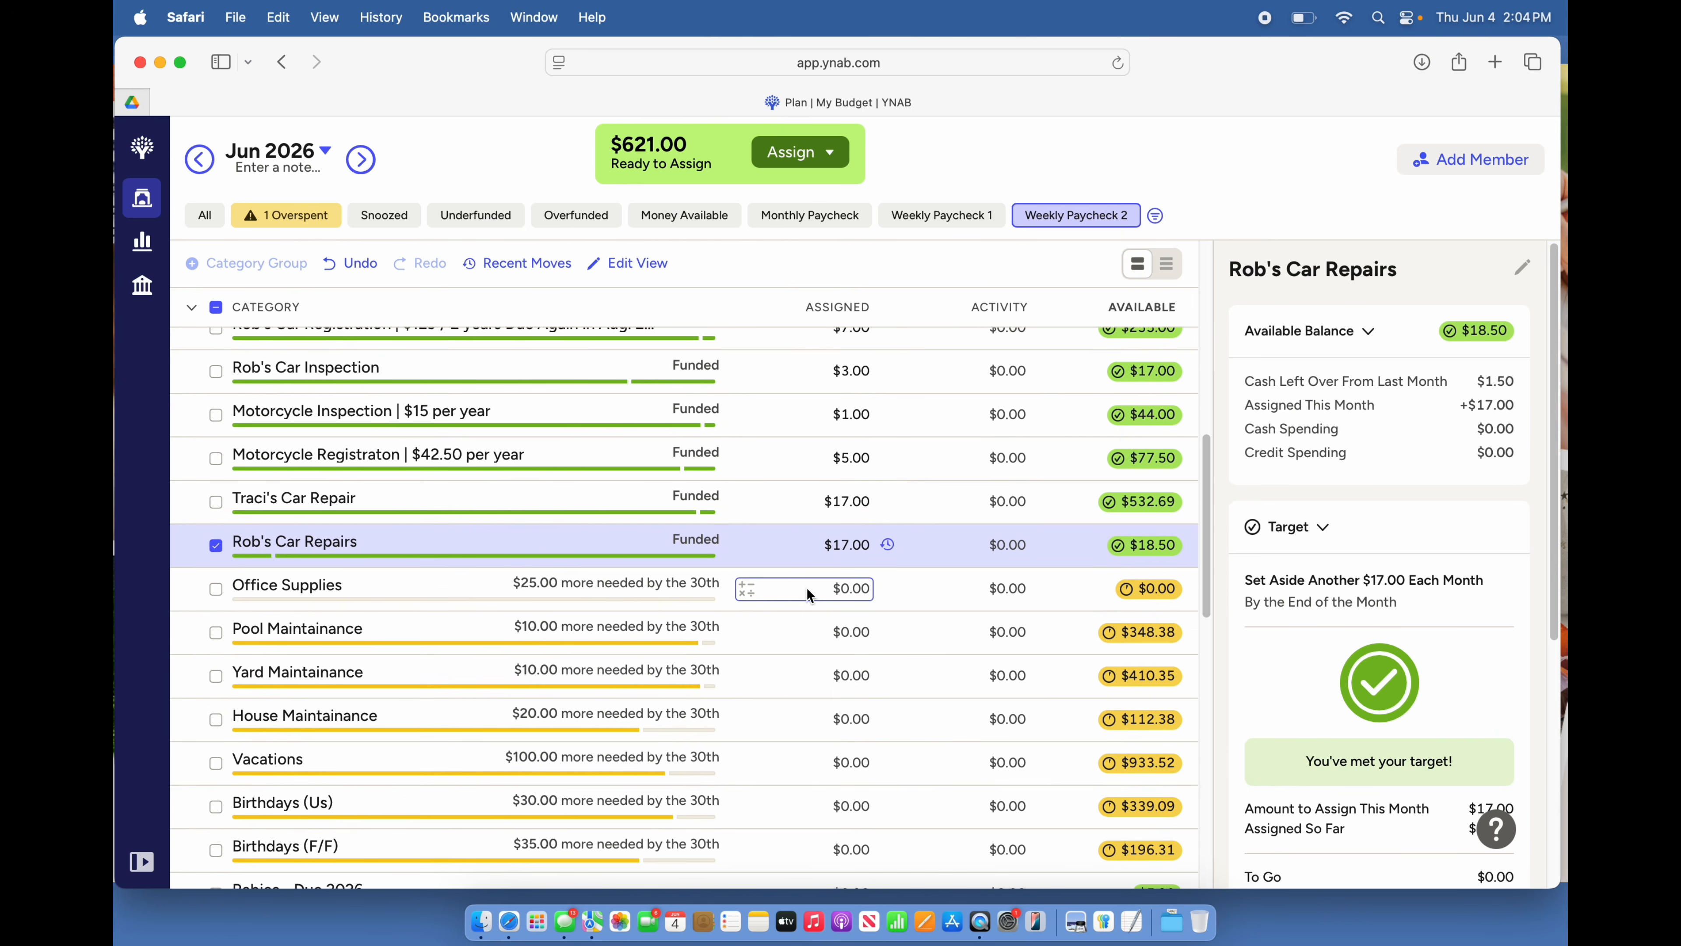
{"action": "left_click", "coordinate": [806, 587]}
{"action": "type", "text": "25"}
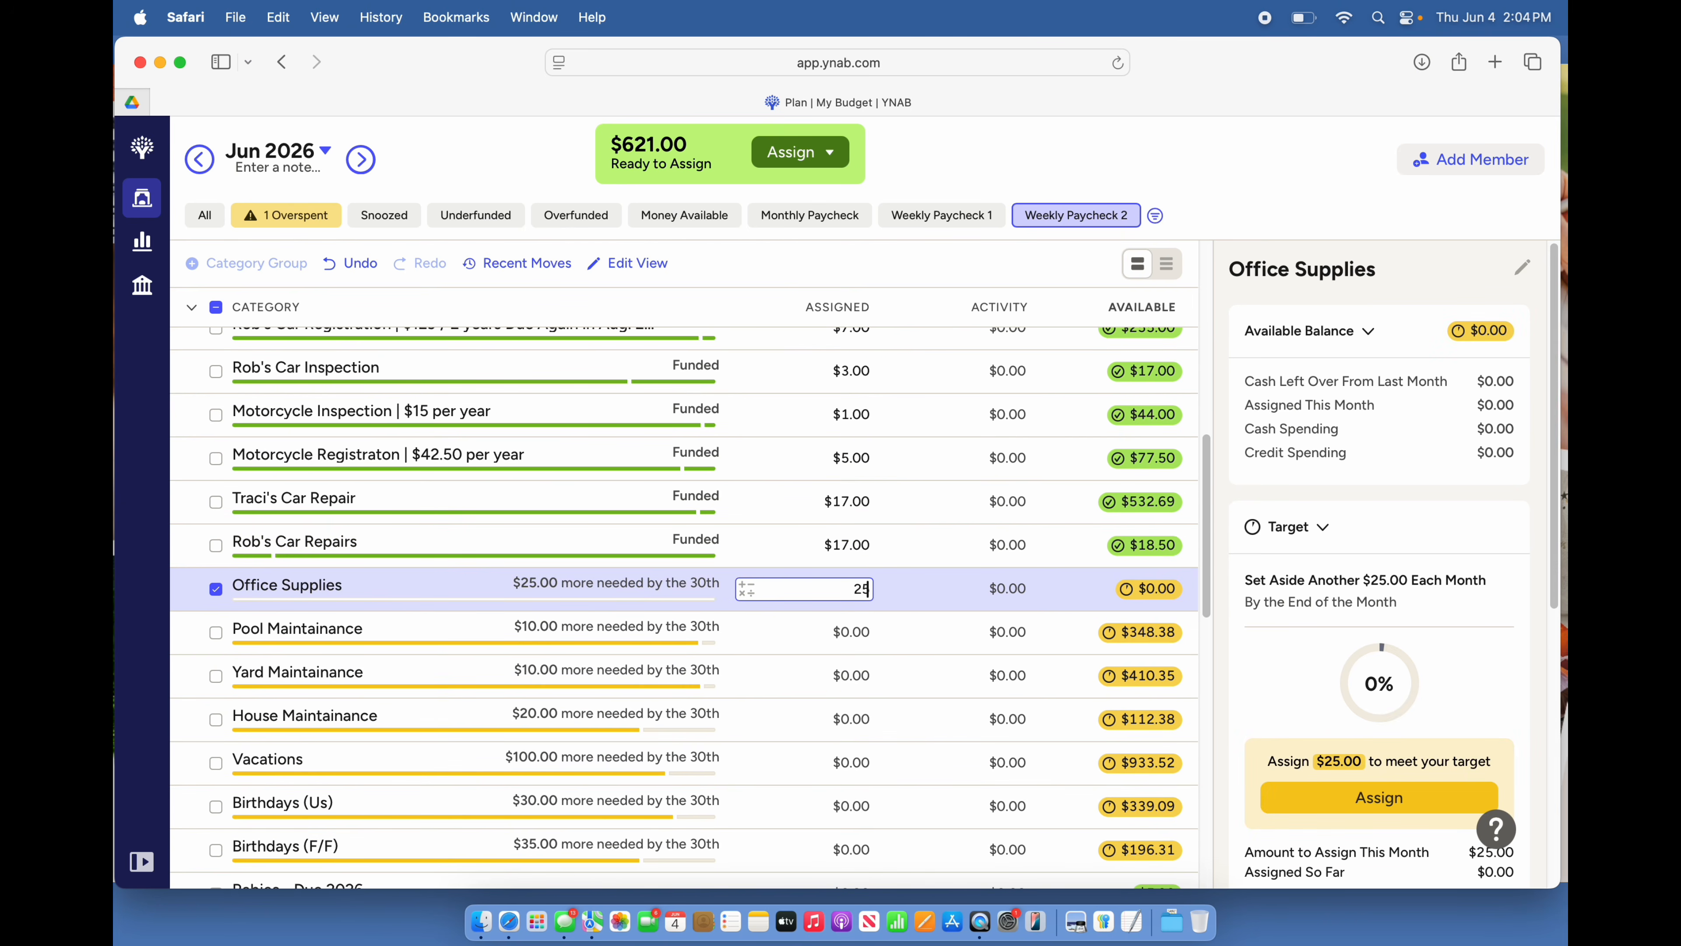
{"action": "key", "text": "Return"}
Assign $10 to Pool Maintainance and $10 to Yard Maintainance
{"action": "left_click", "coordinate": [808, 632]}
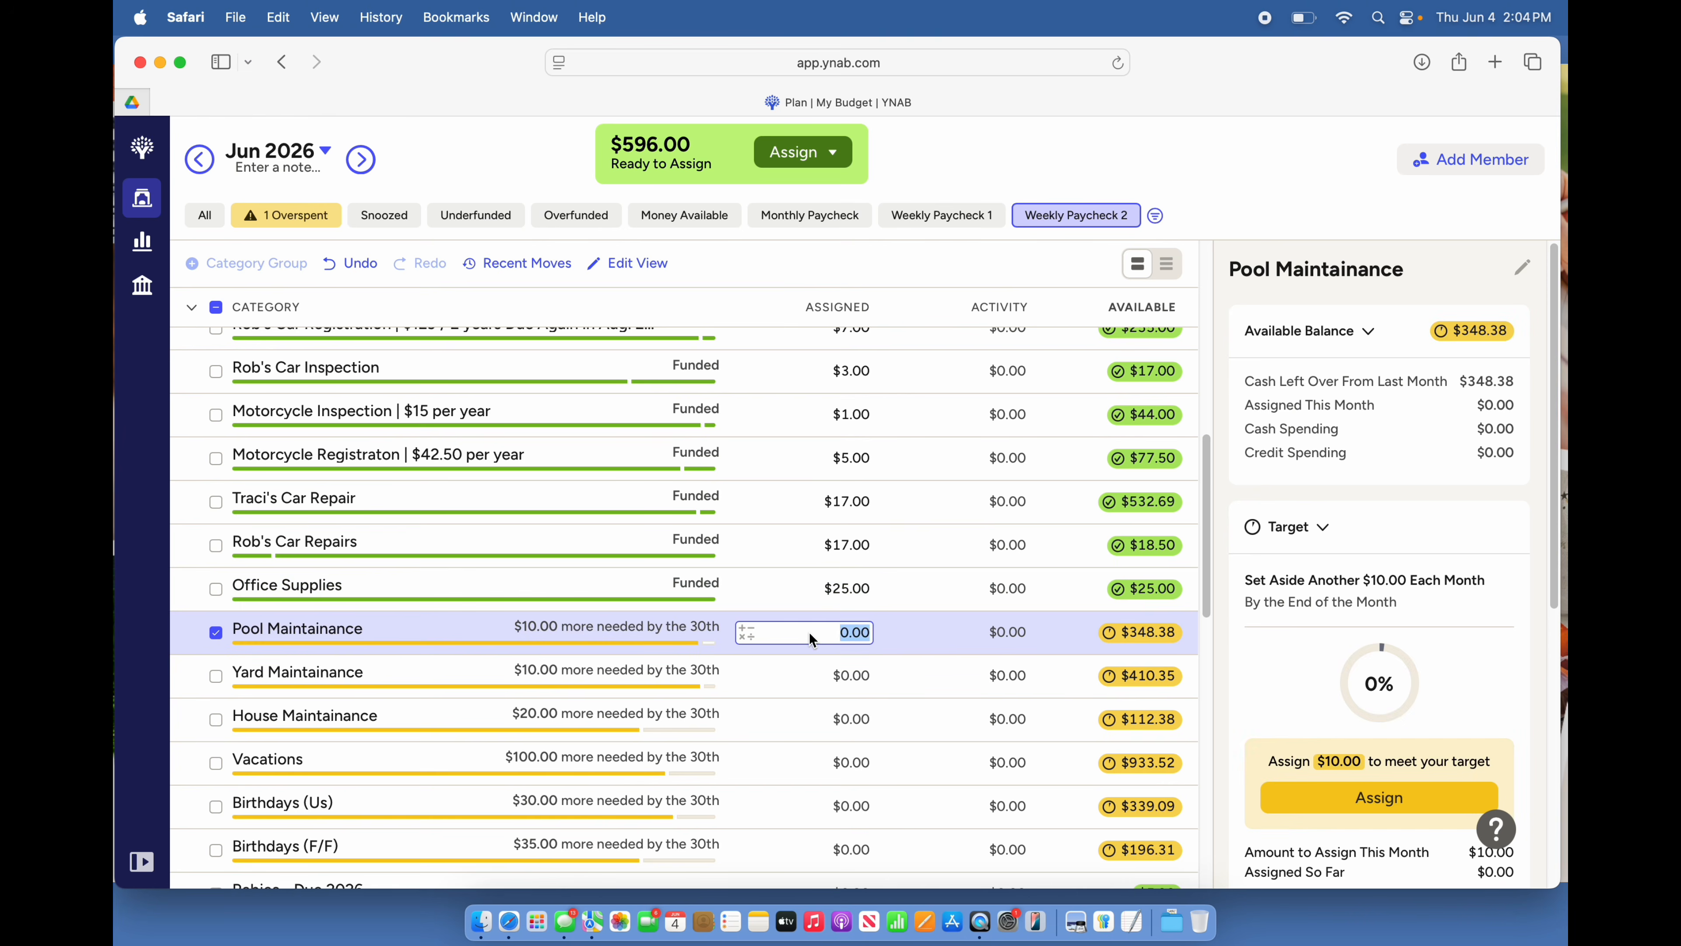
{"action": "type", "text": "10"}
{"action": "key", "text": "Return"}
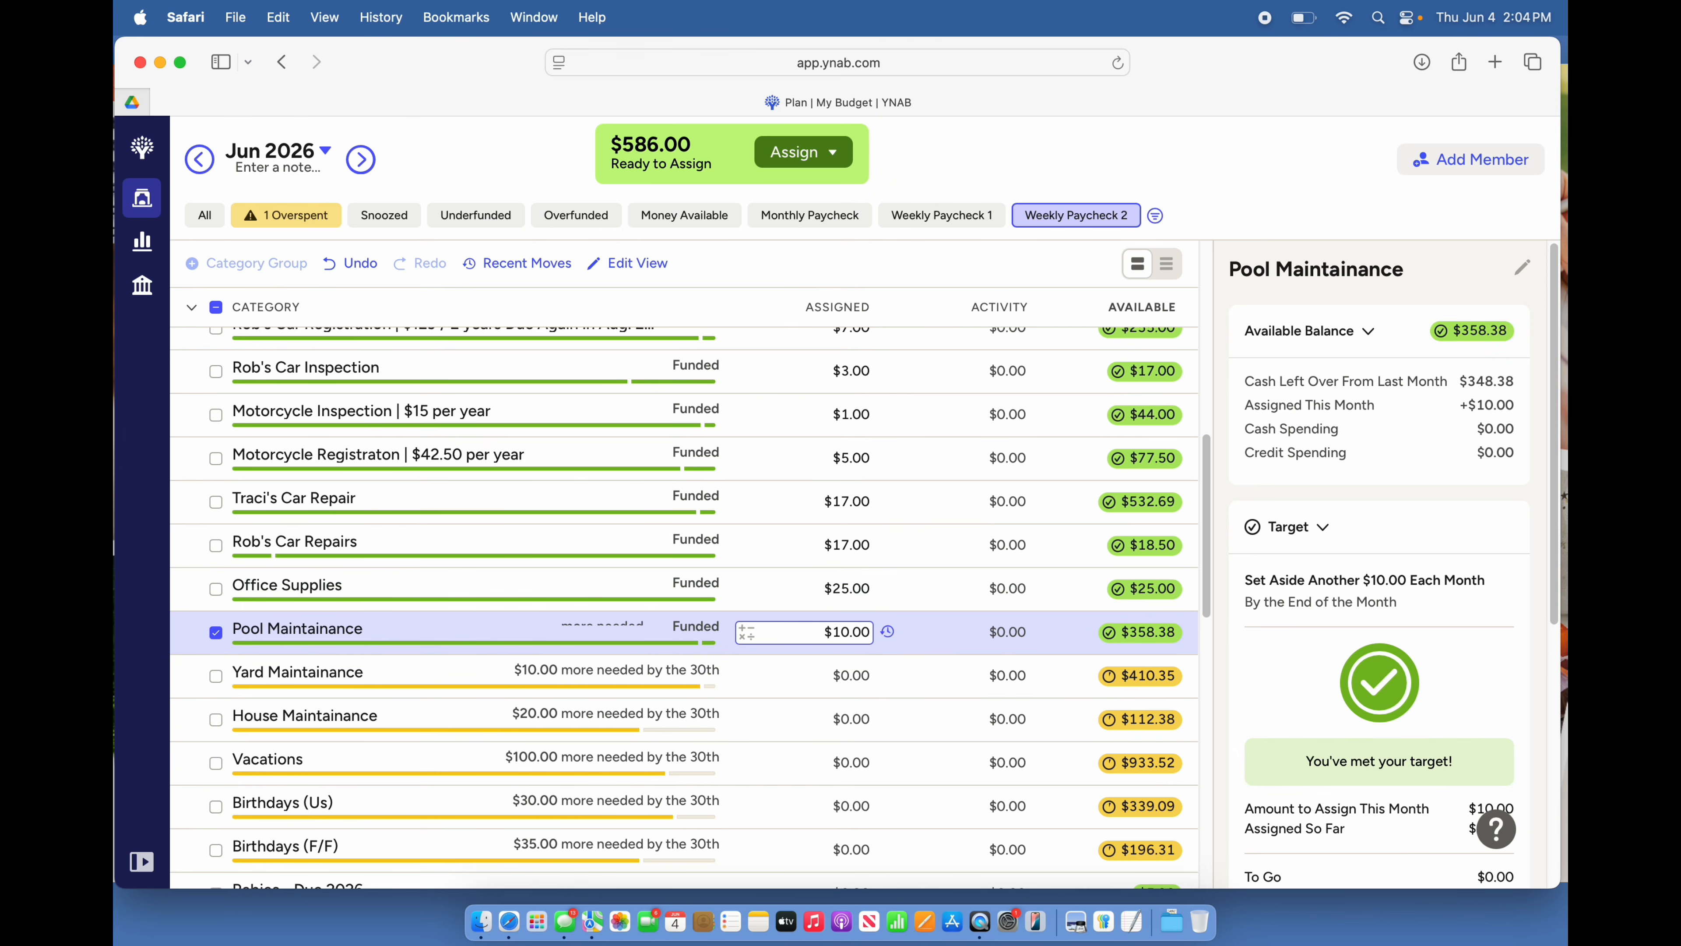
{"action": "left_click", "coordinate": [821, 675]}
{"action": "type", "text": "10"}
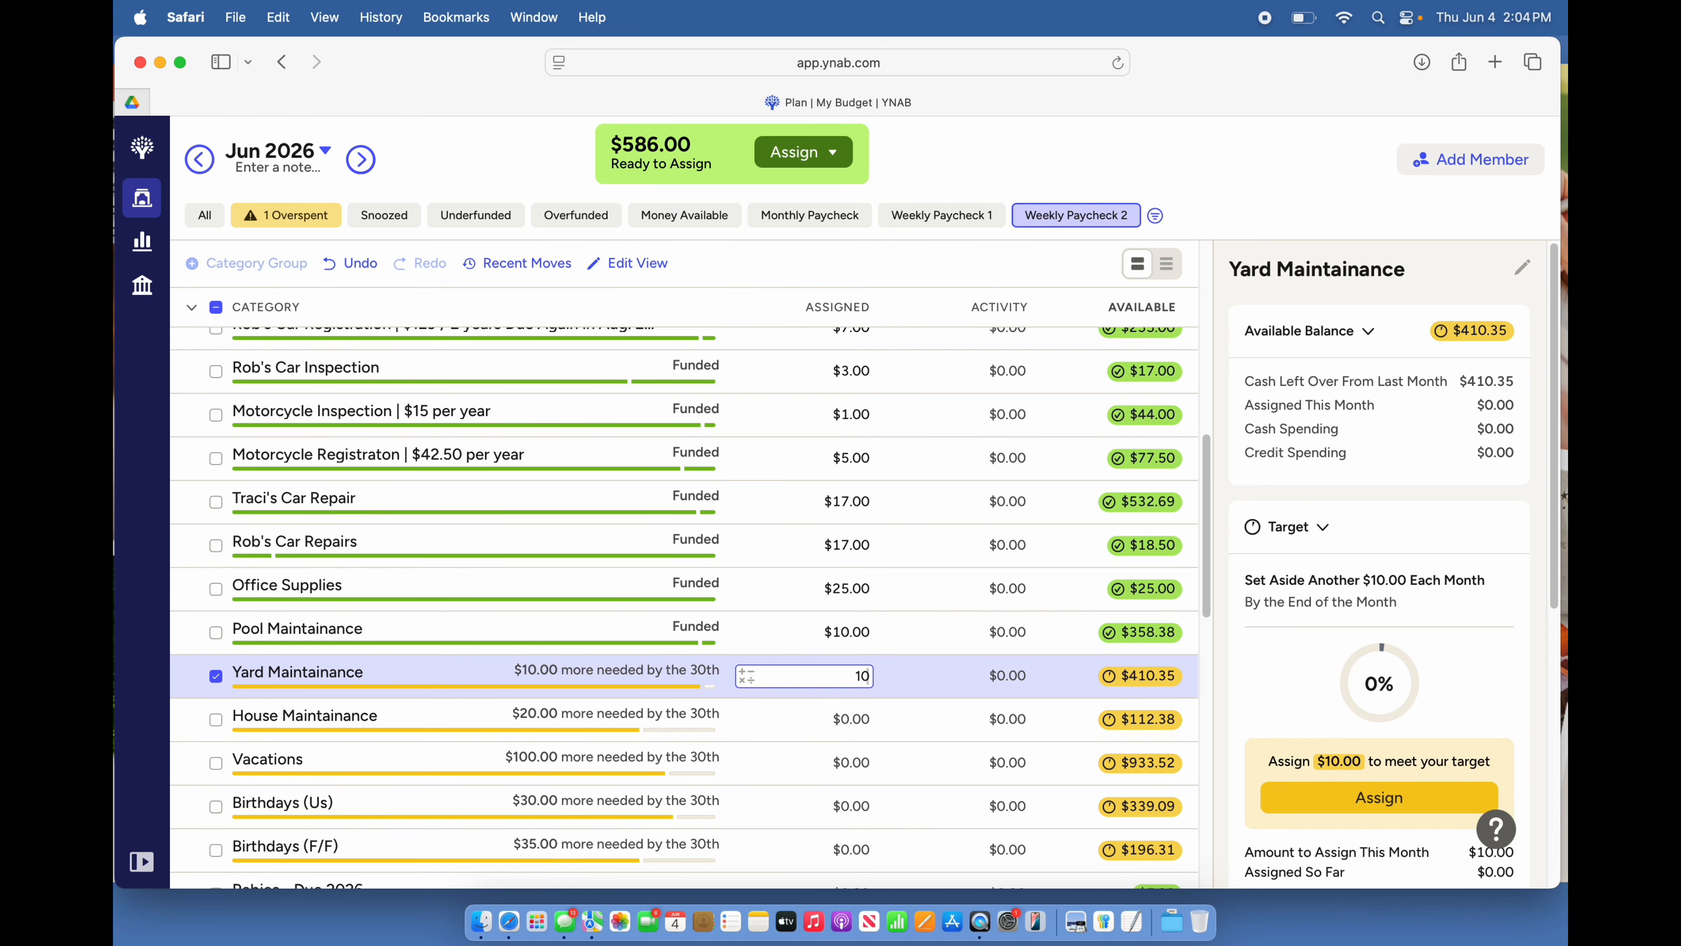
{"action": "key", "text": "Return"}
Assign $20 to House Maintainance and $100 to Vacations
{"action": "left_click", "coordinate": [805, 719]}
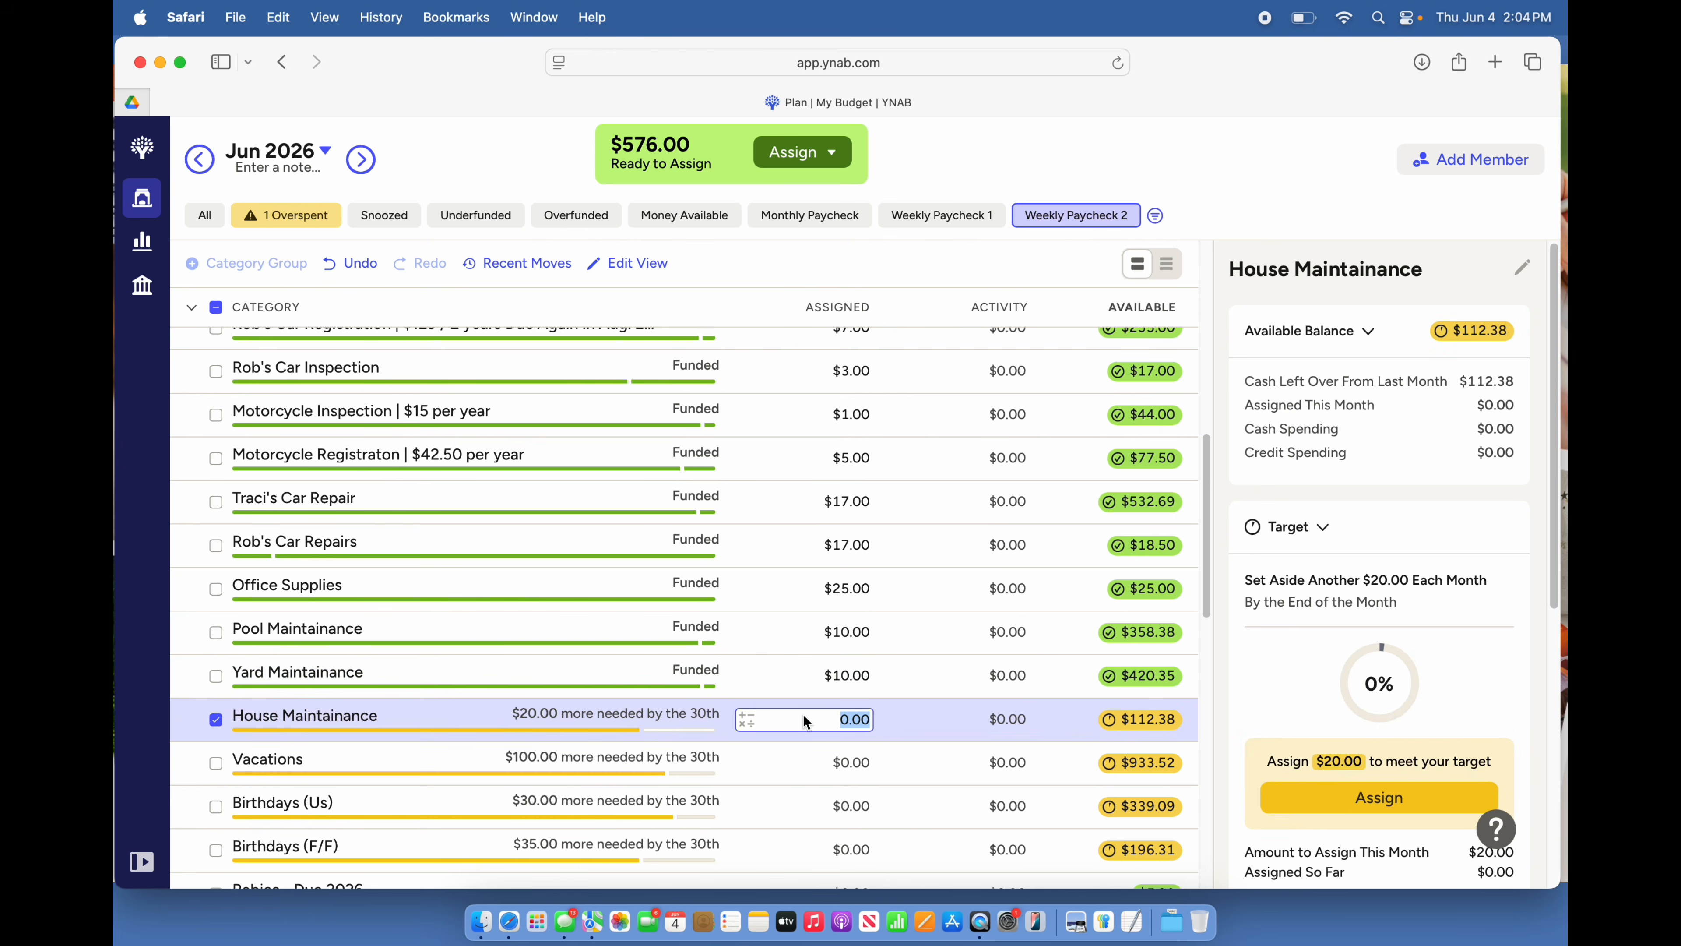
{"action": "type", "text": "20"}
{"action": "key", "text": "Return"}
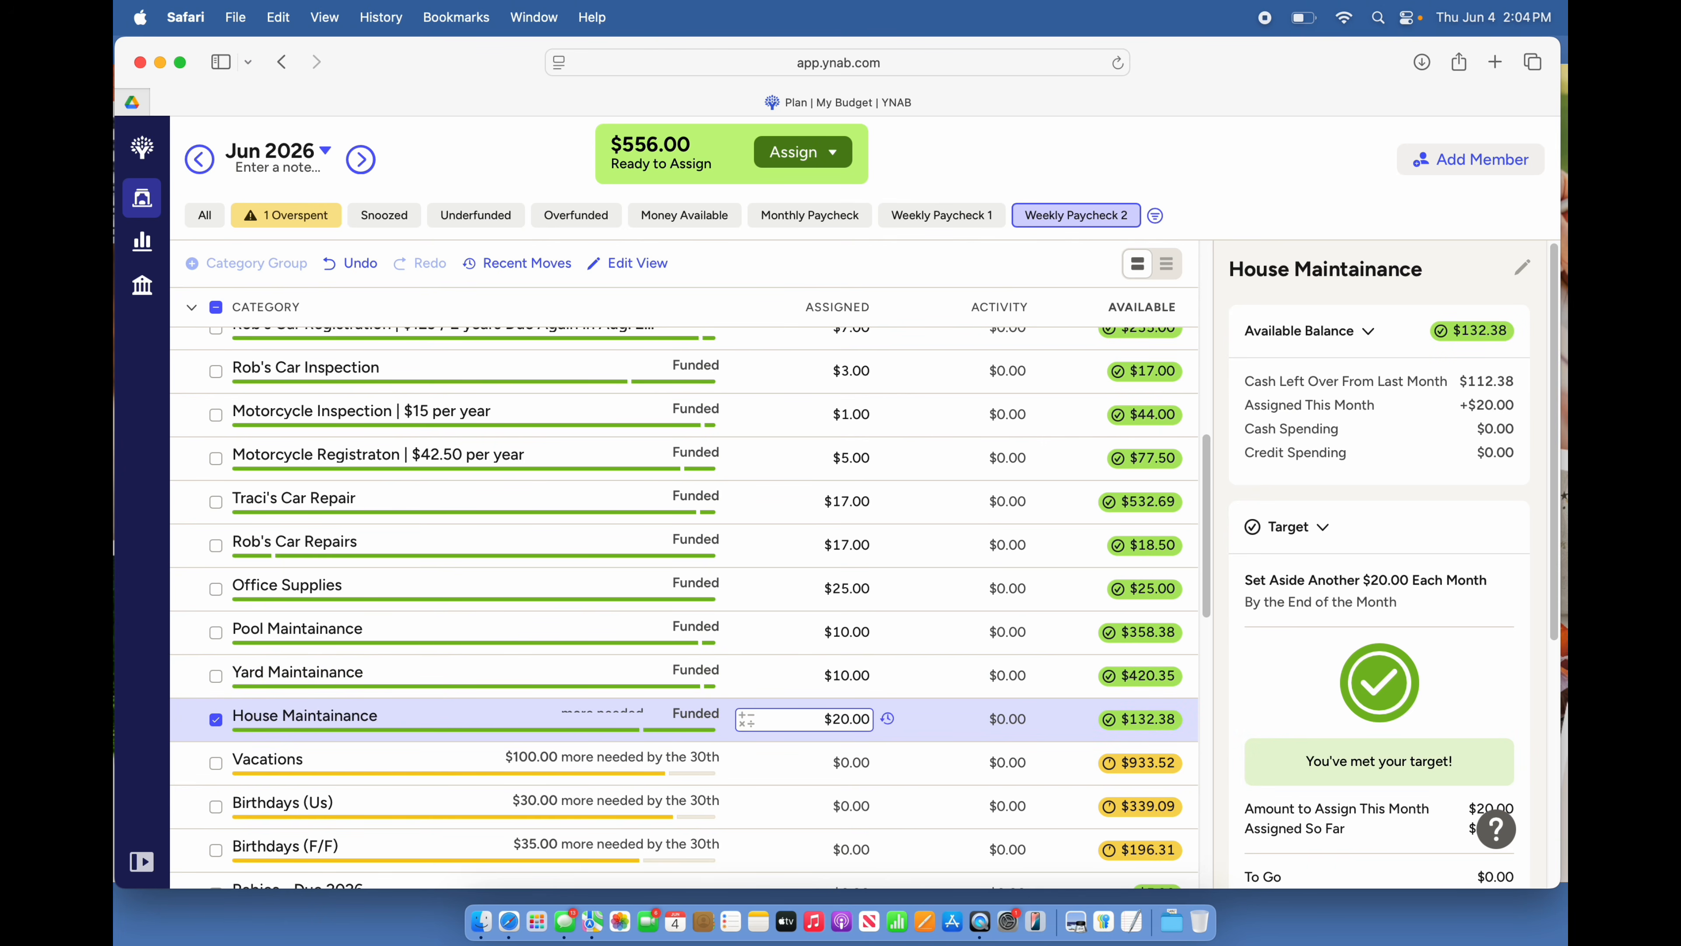
{"action": "left_click", "coordinate": [803, 769]}
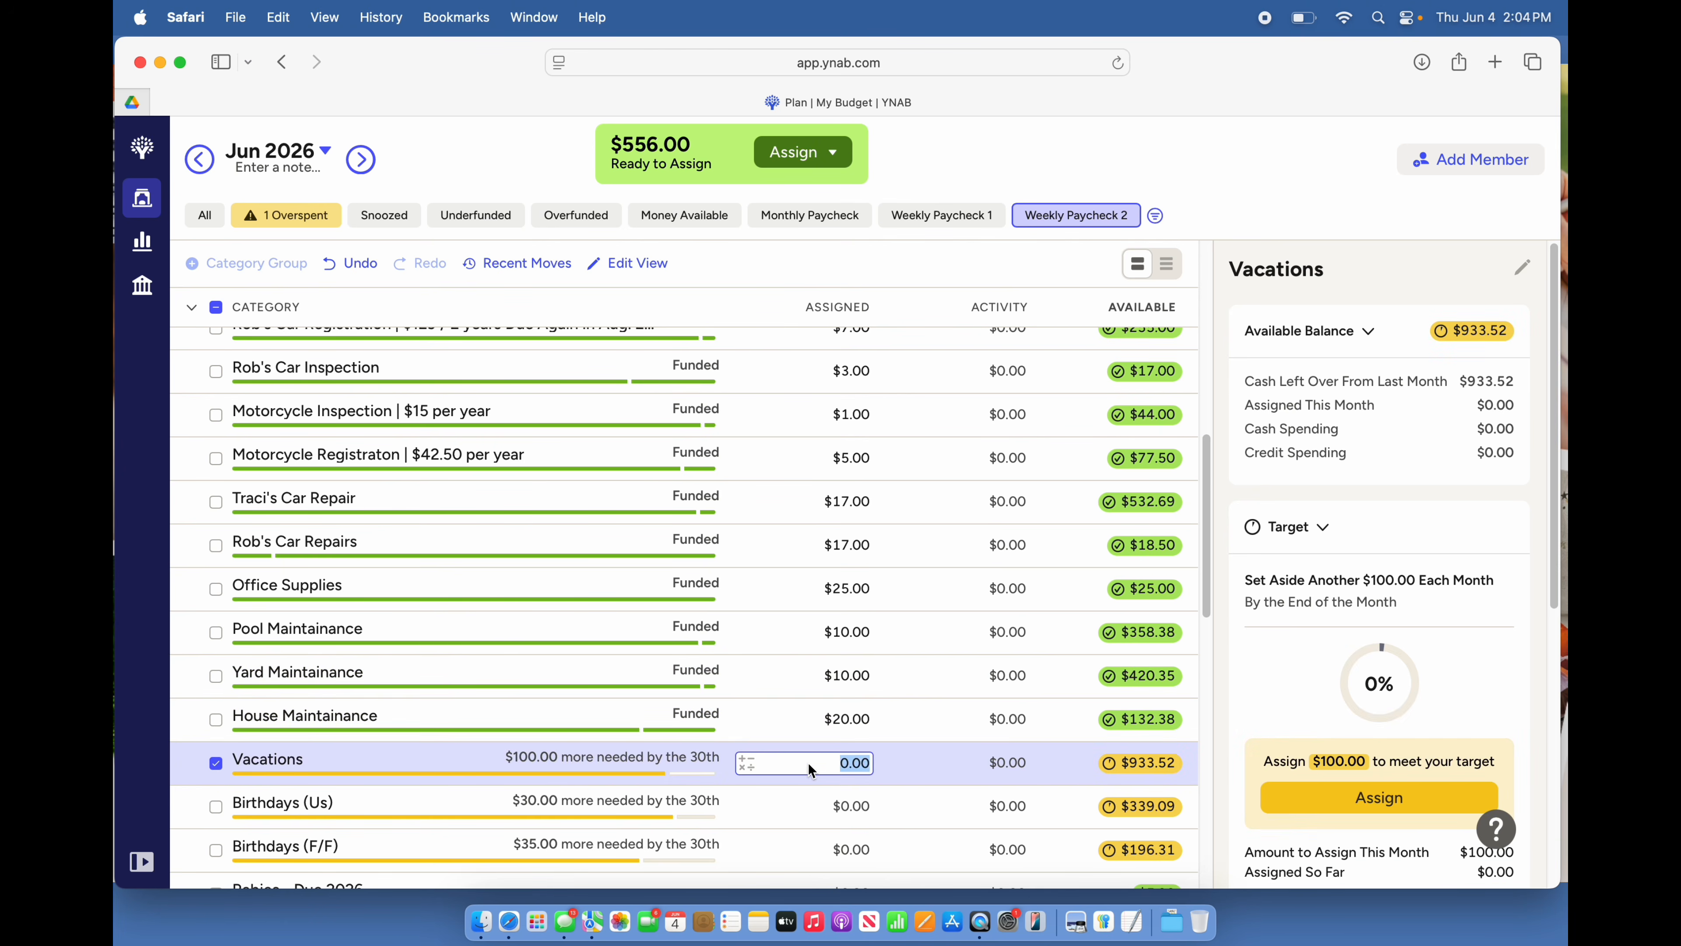
{"action": "type", "text": "100"}
{"action": "key", "text": "Return"}
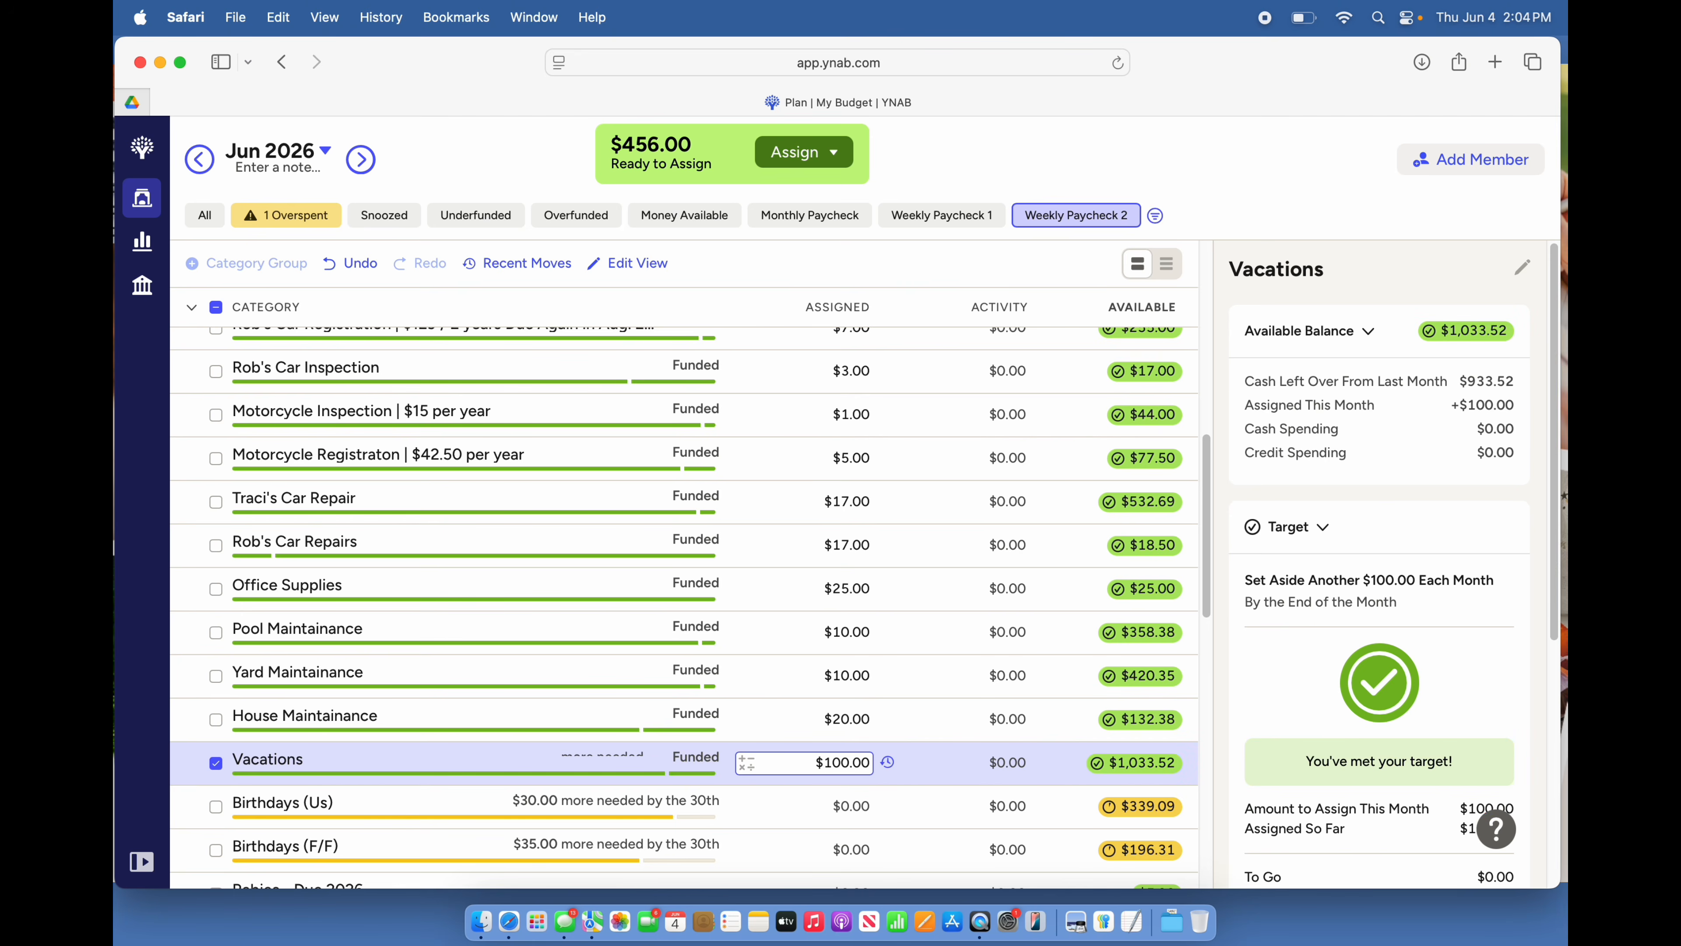
Assign $30 to Birthdays (Us) and $35 to Birthdays (F/F)
{"action": "scroll", "coordinate": [824, 791], "scroll_direction": "down", "scroll_amount": 3}
{"action": "scroll", "coordinate": [823, 790], "scroll_direction": "down", "scroll_amount": 1}
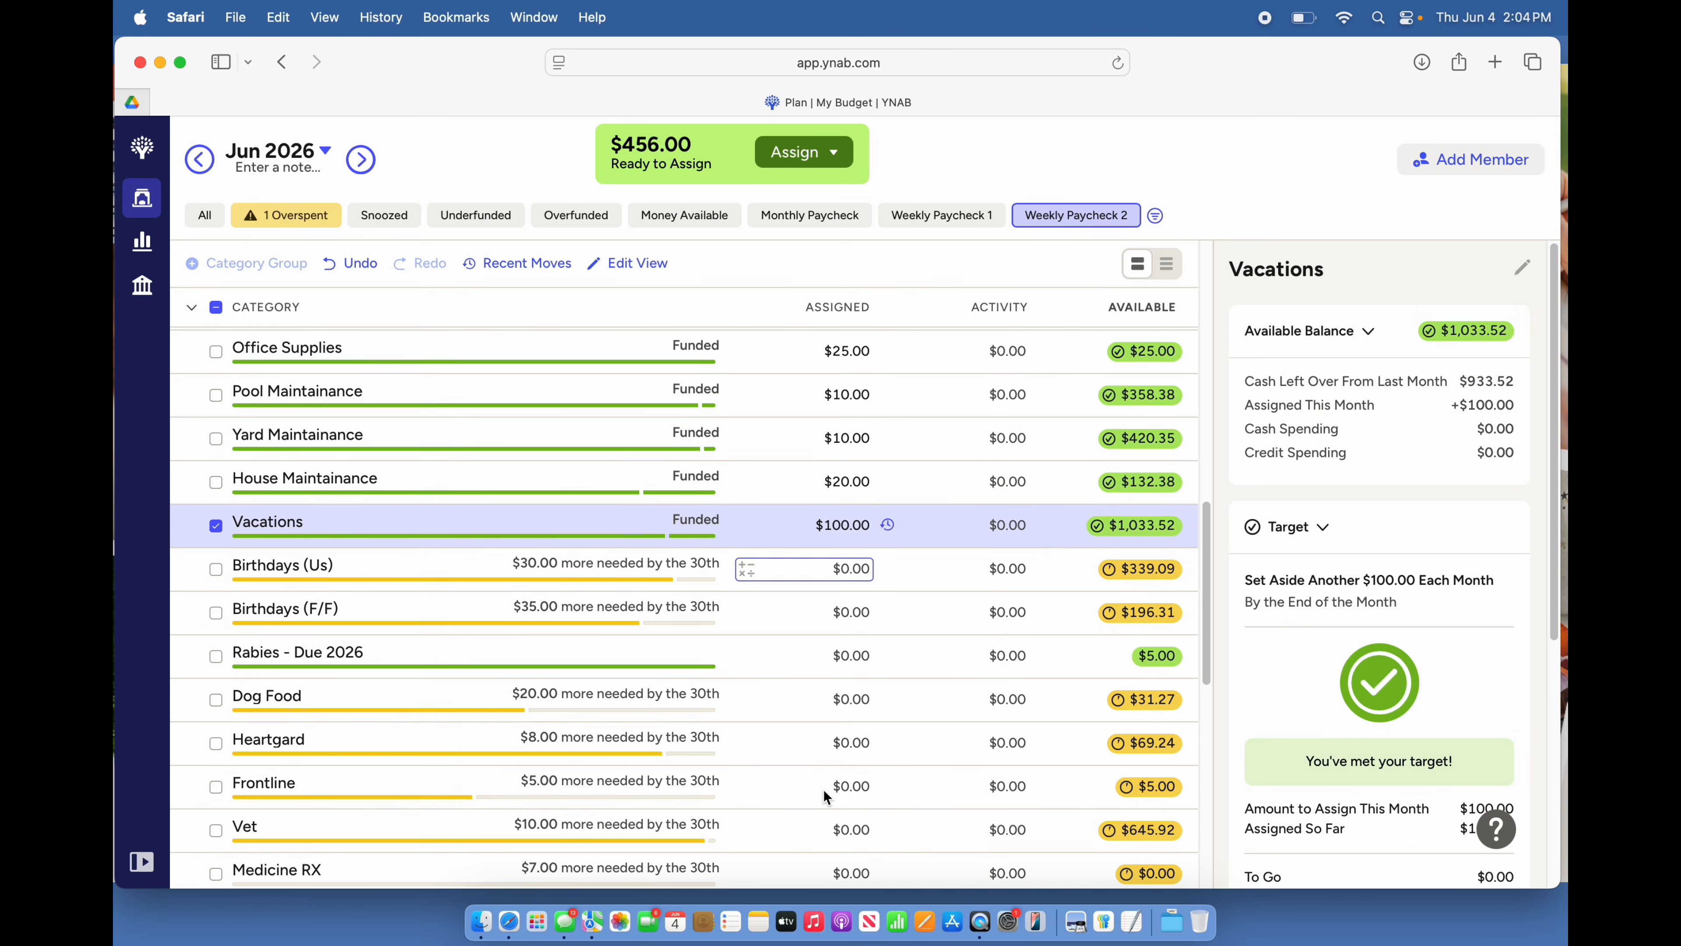
{"action": "left_click", "coordinate": [839, 569]}
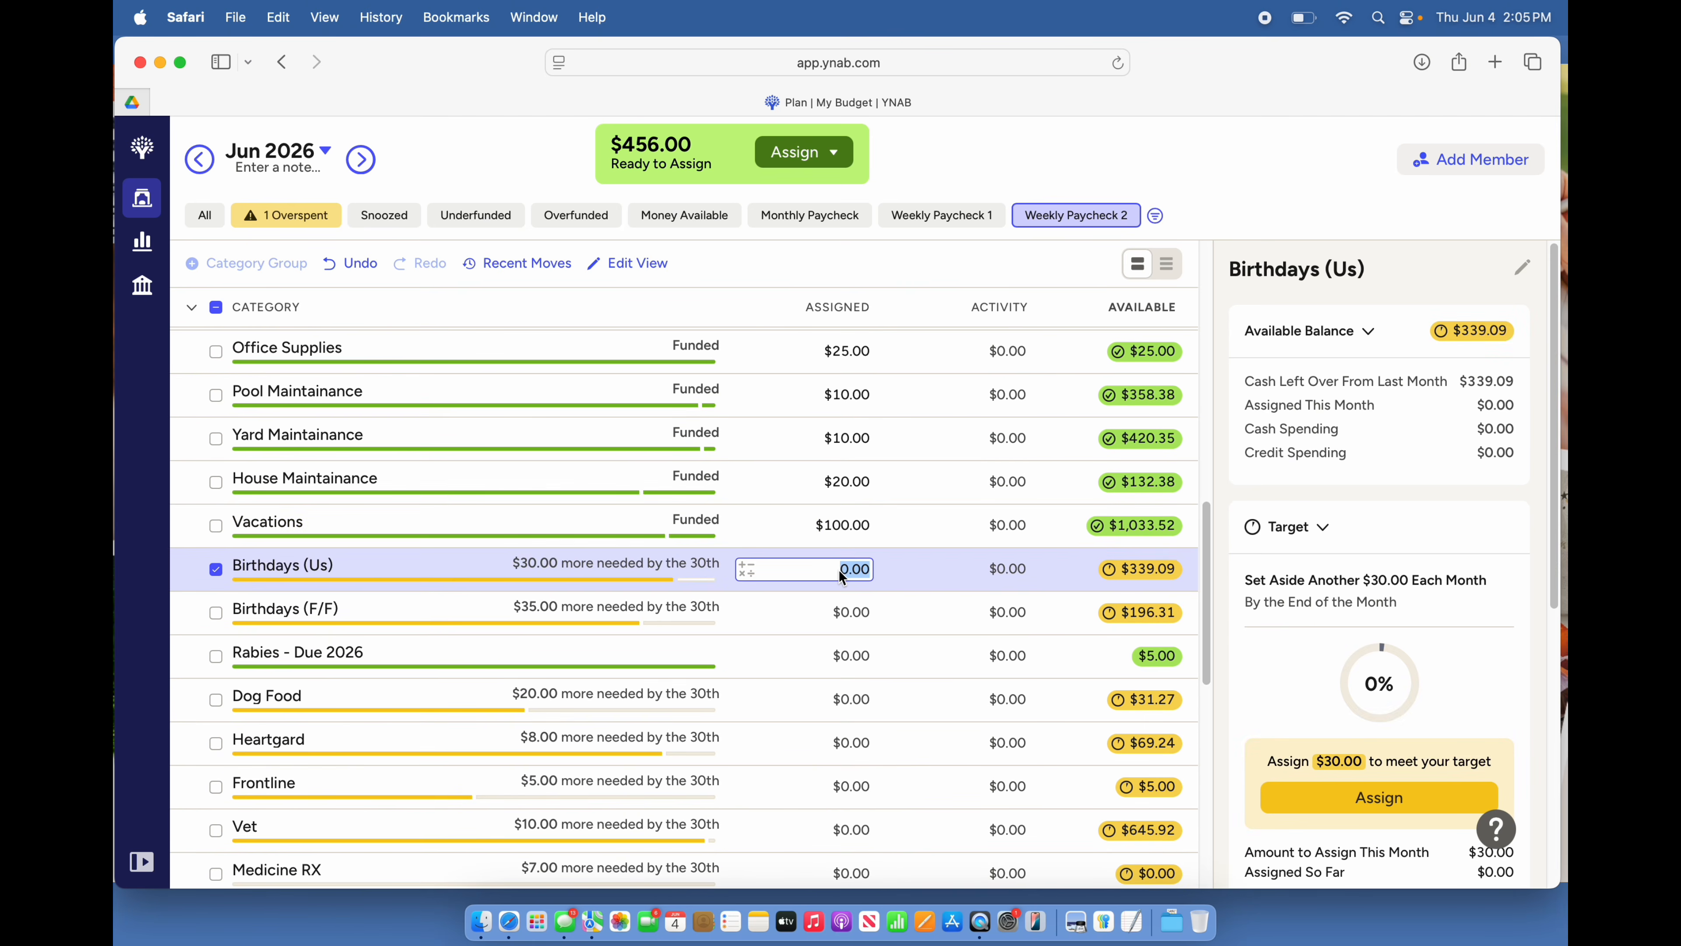
{"action": "type", "text": "30"}
{"action": "key", "text": "Return"}
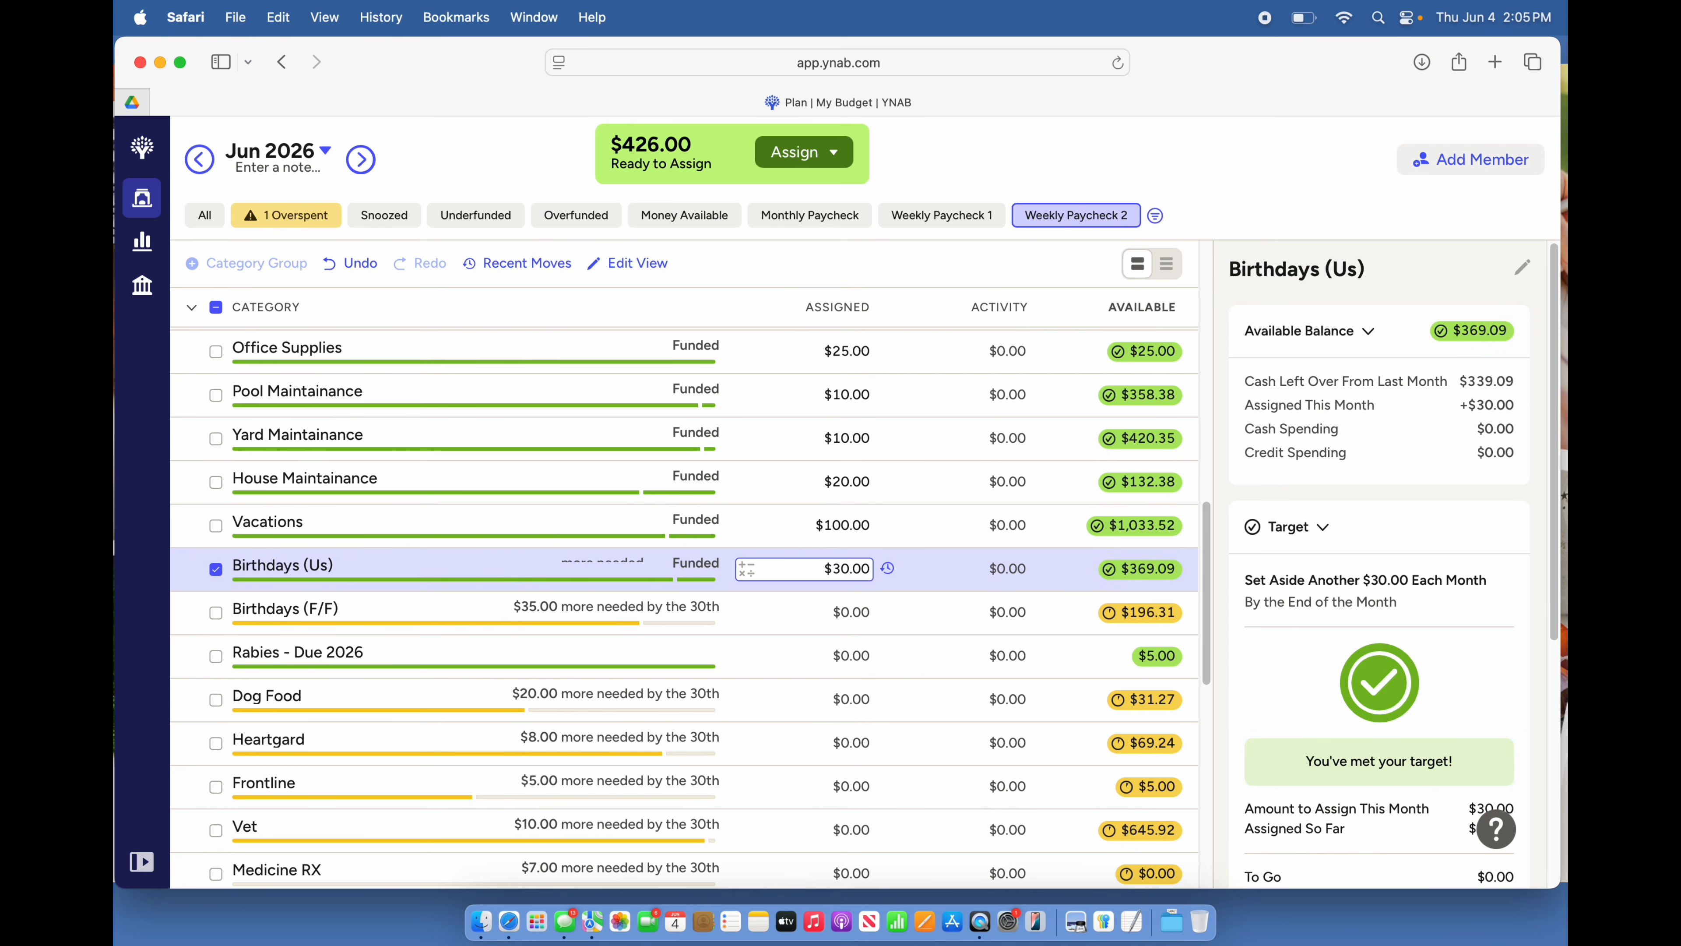
{"action": "left_click", "coordinate": [840, 608]}
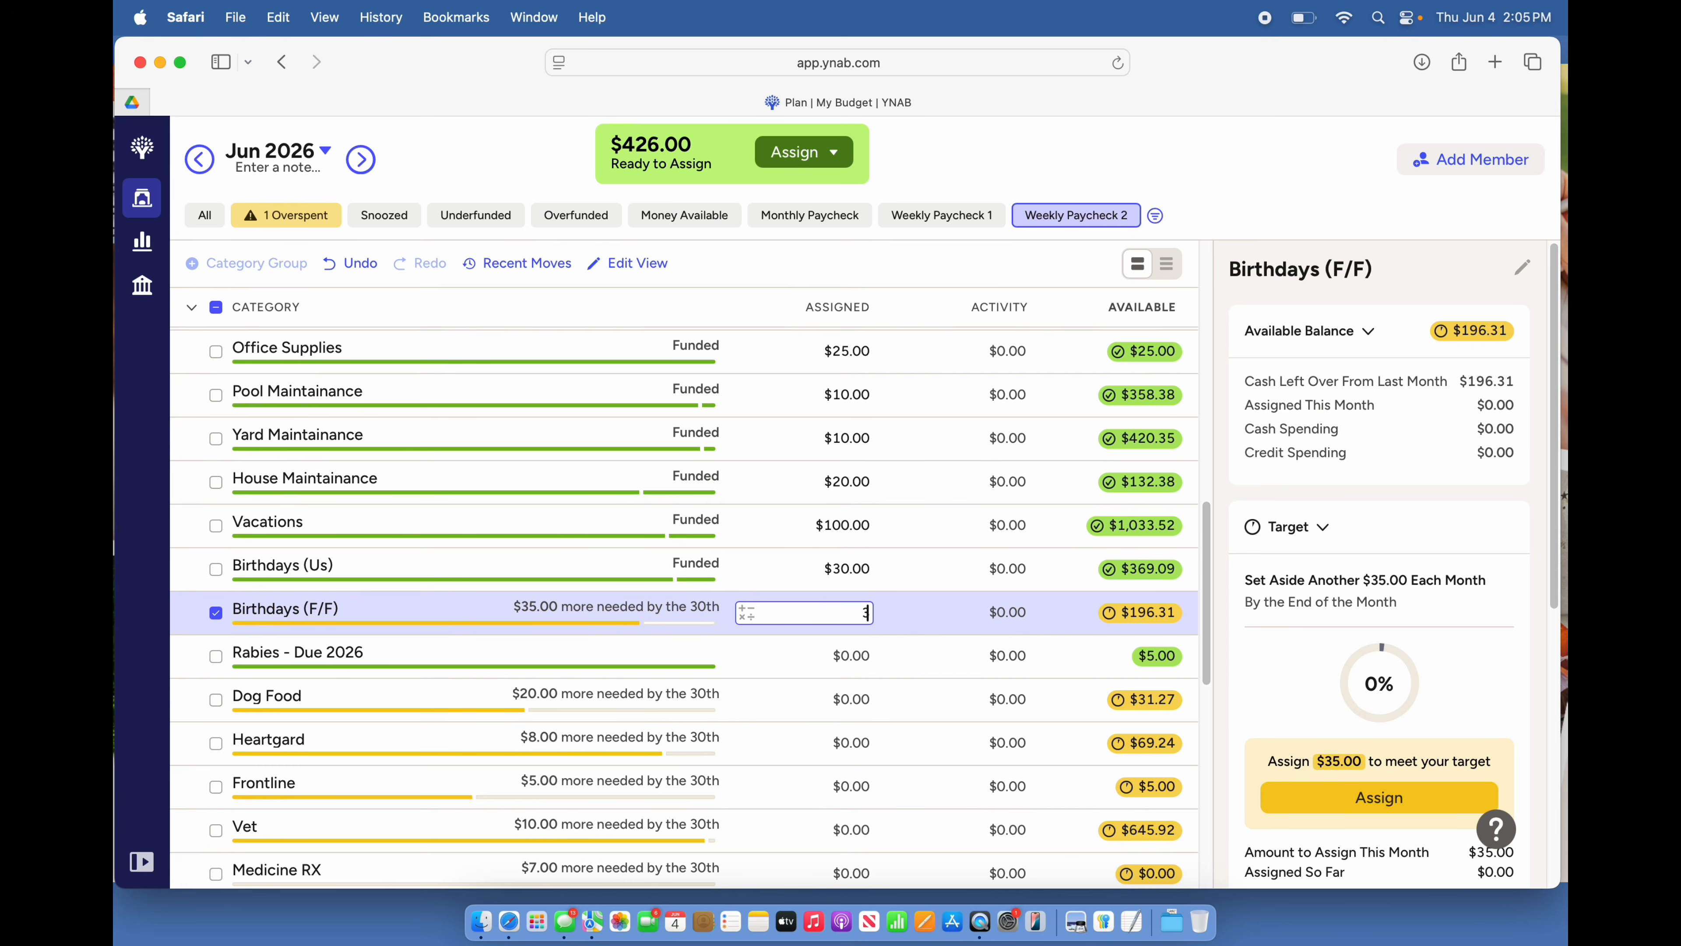
{"action": "type", "text": "35"}
{"action": "key", "text": "Return"}
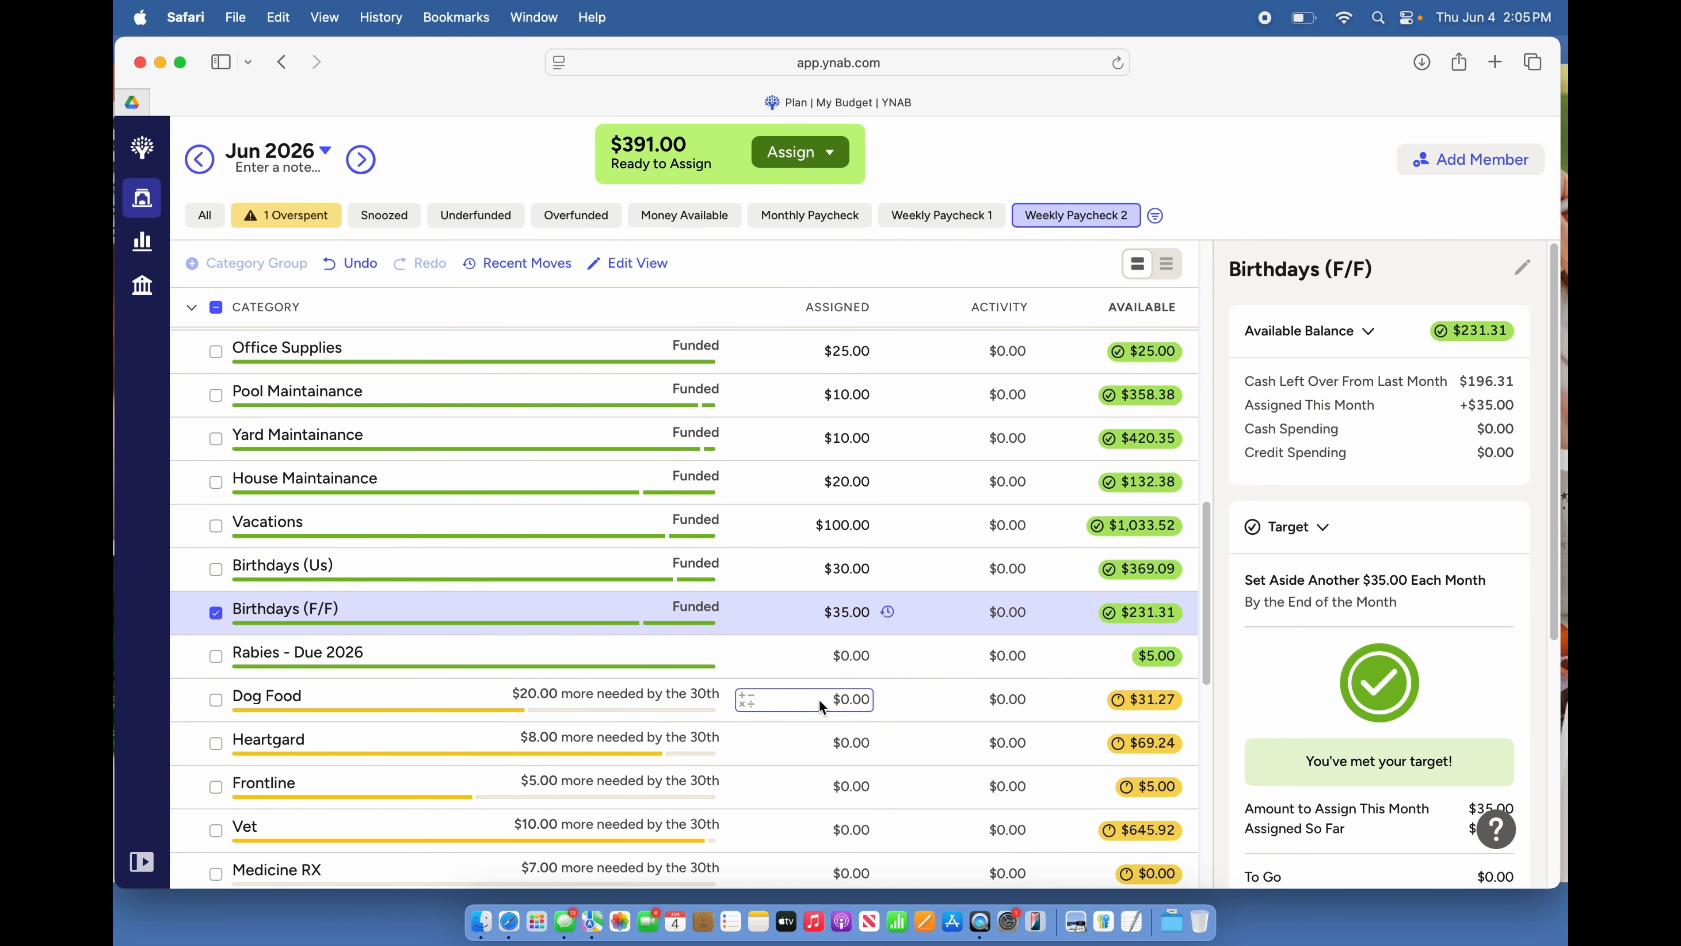
Assign $20 to Dog Food and $8 to Heartgard
{"action": "left_click", "coordinate": [829, 694]}
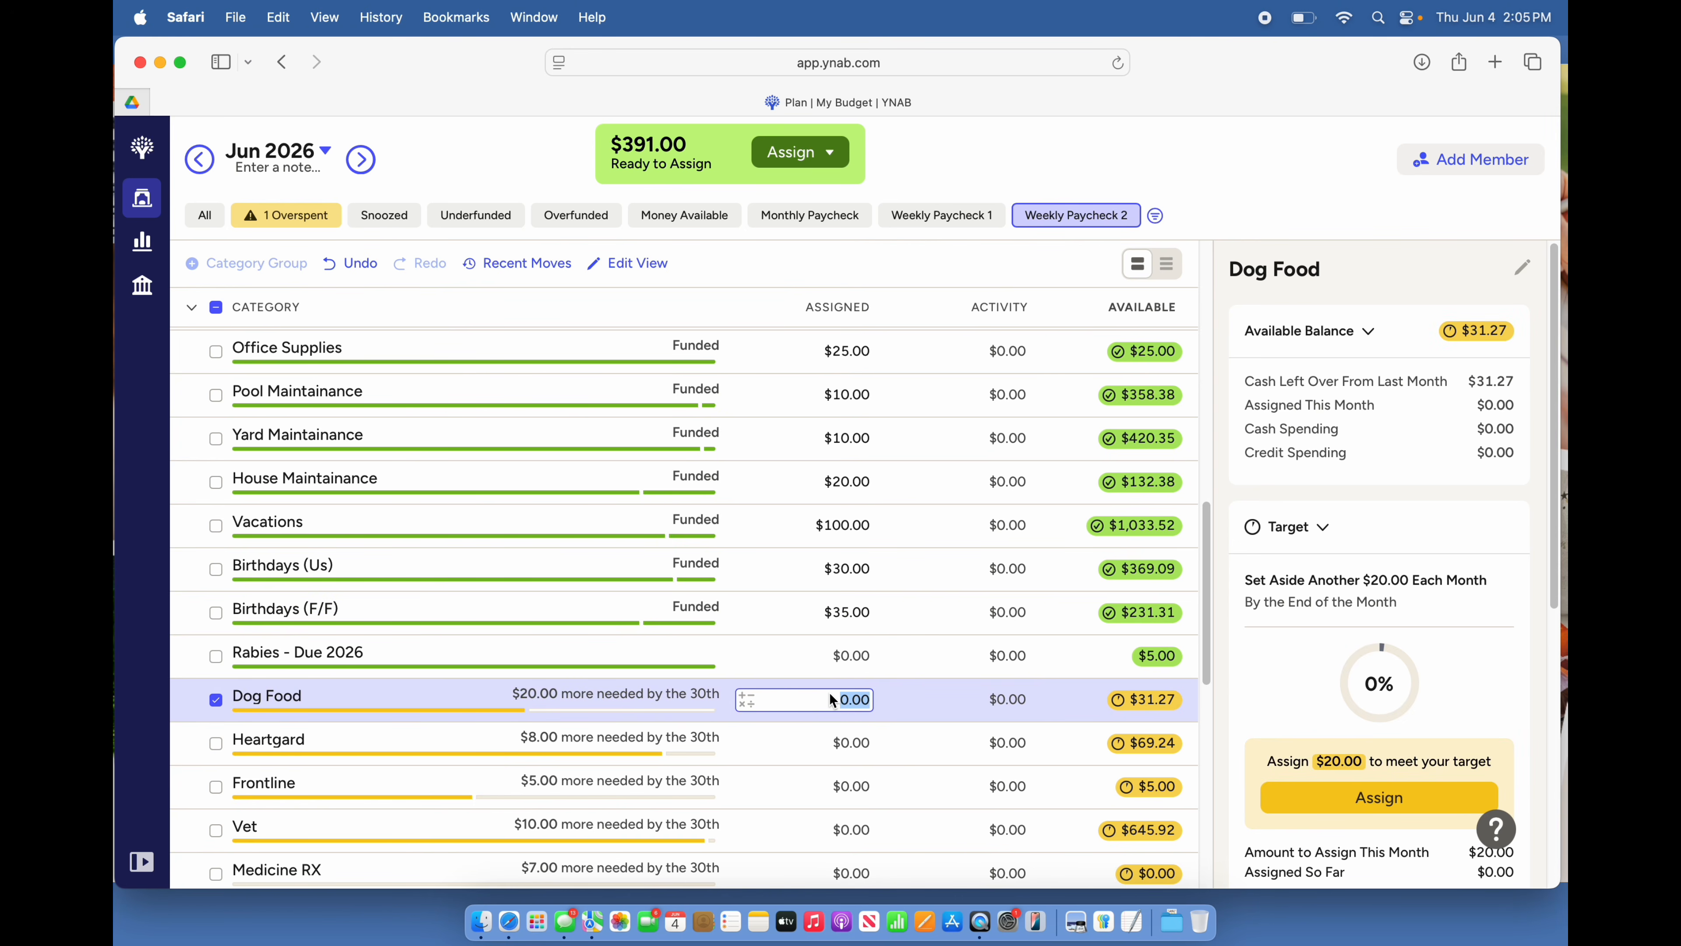
{"action": "type", "text": "20"}
{"action": "key", "text": "Return"}
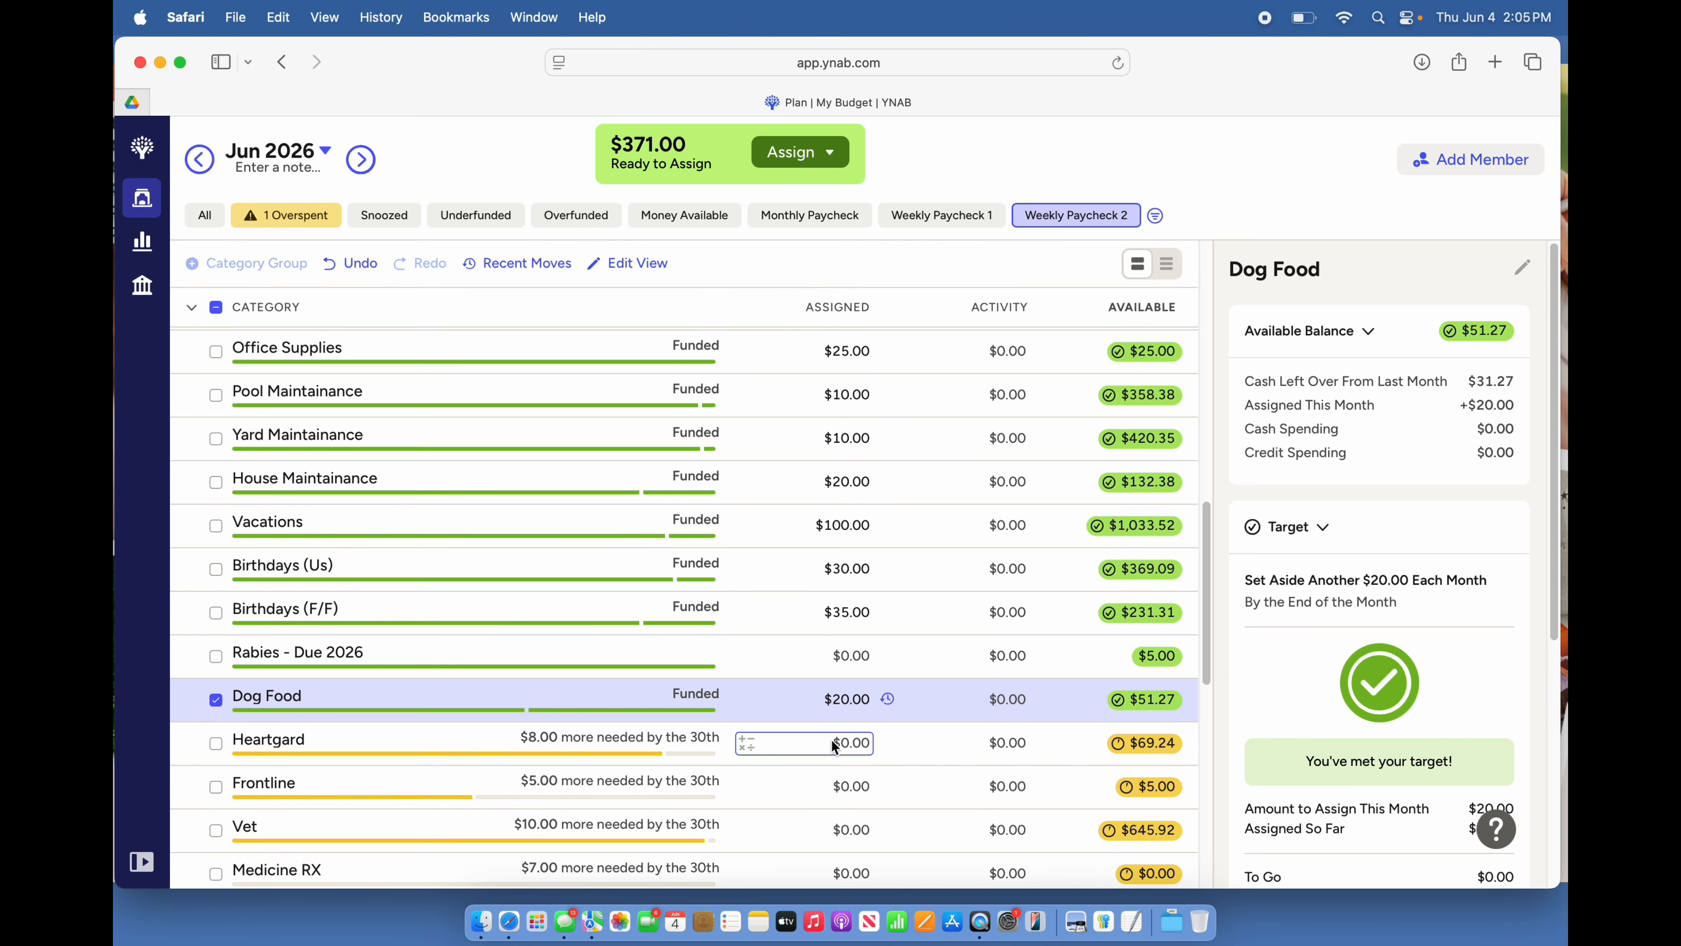
{"action": "left_click", "coordinate": [832, 742]}
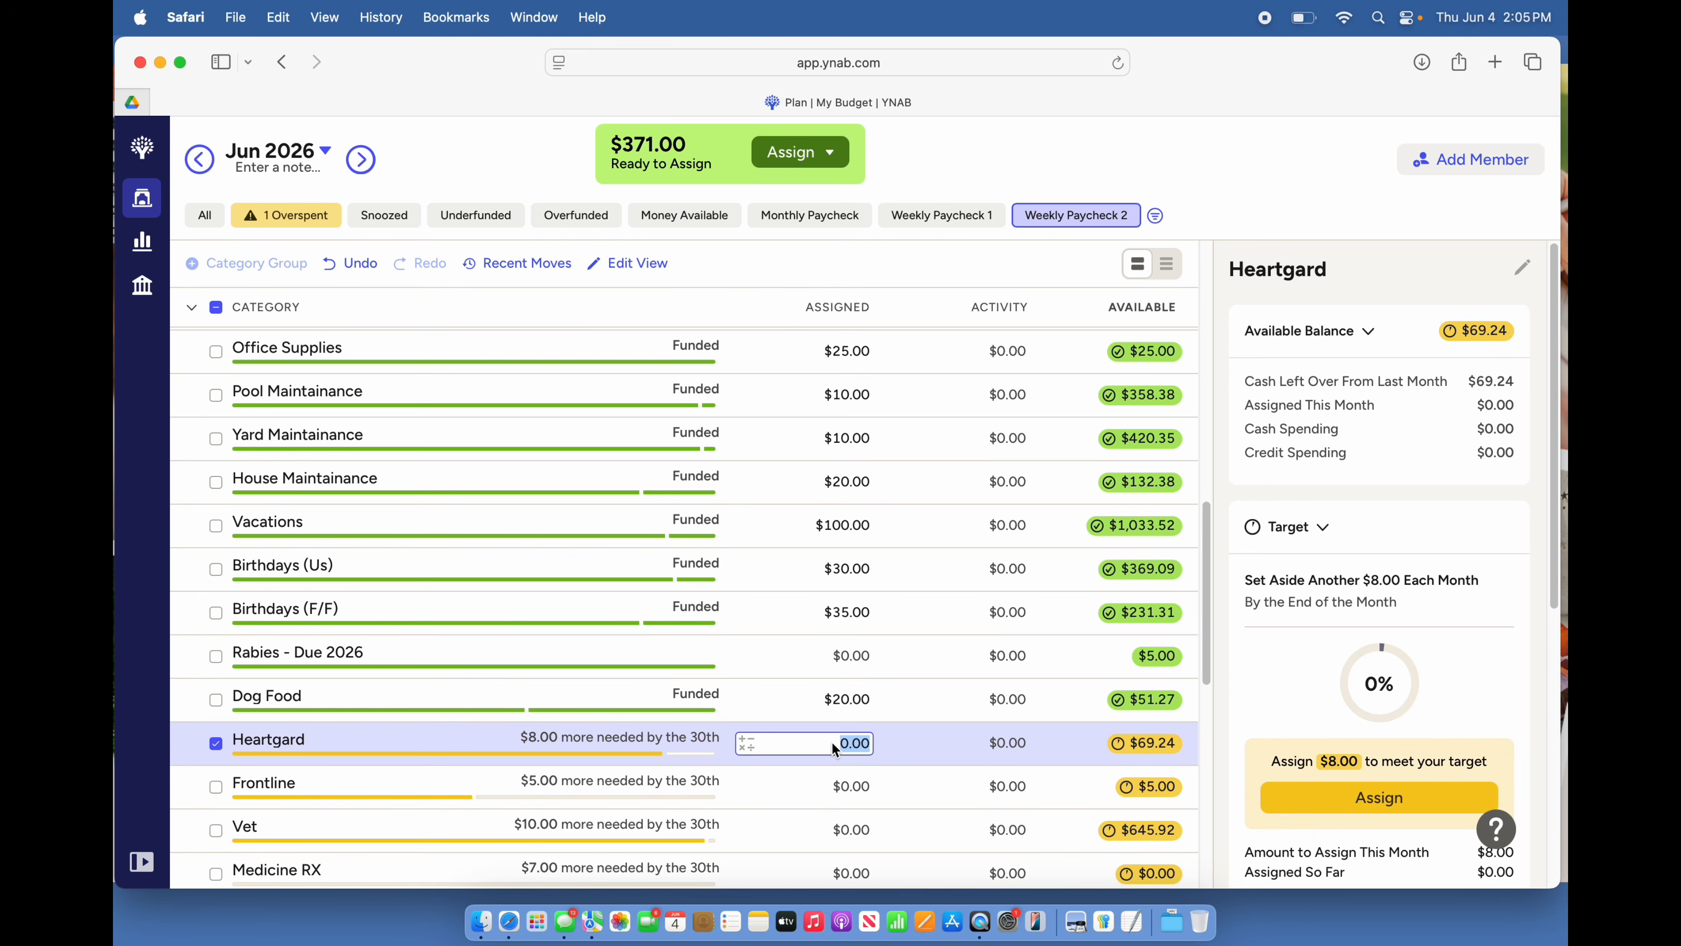
{"action": "type", "text": "8"}
{"action": "key", "text": "Return"}
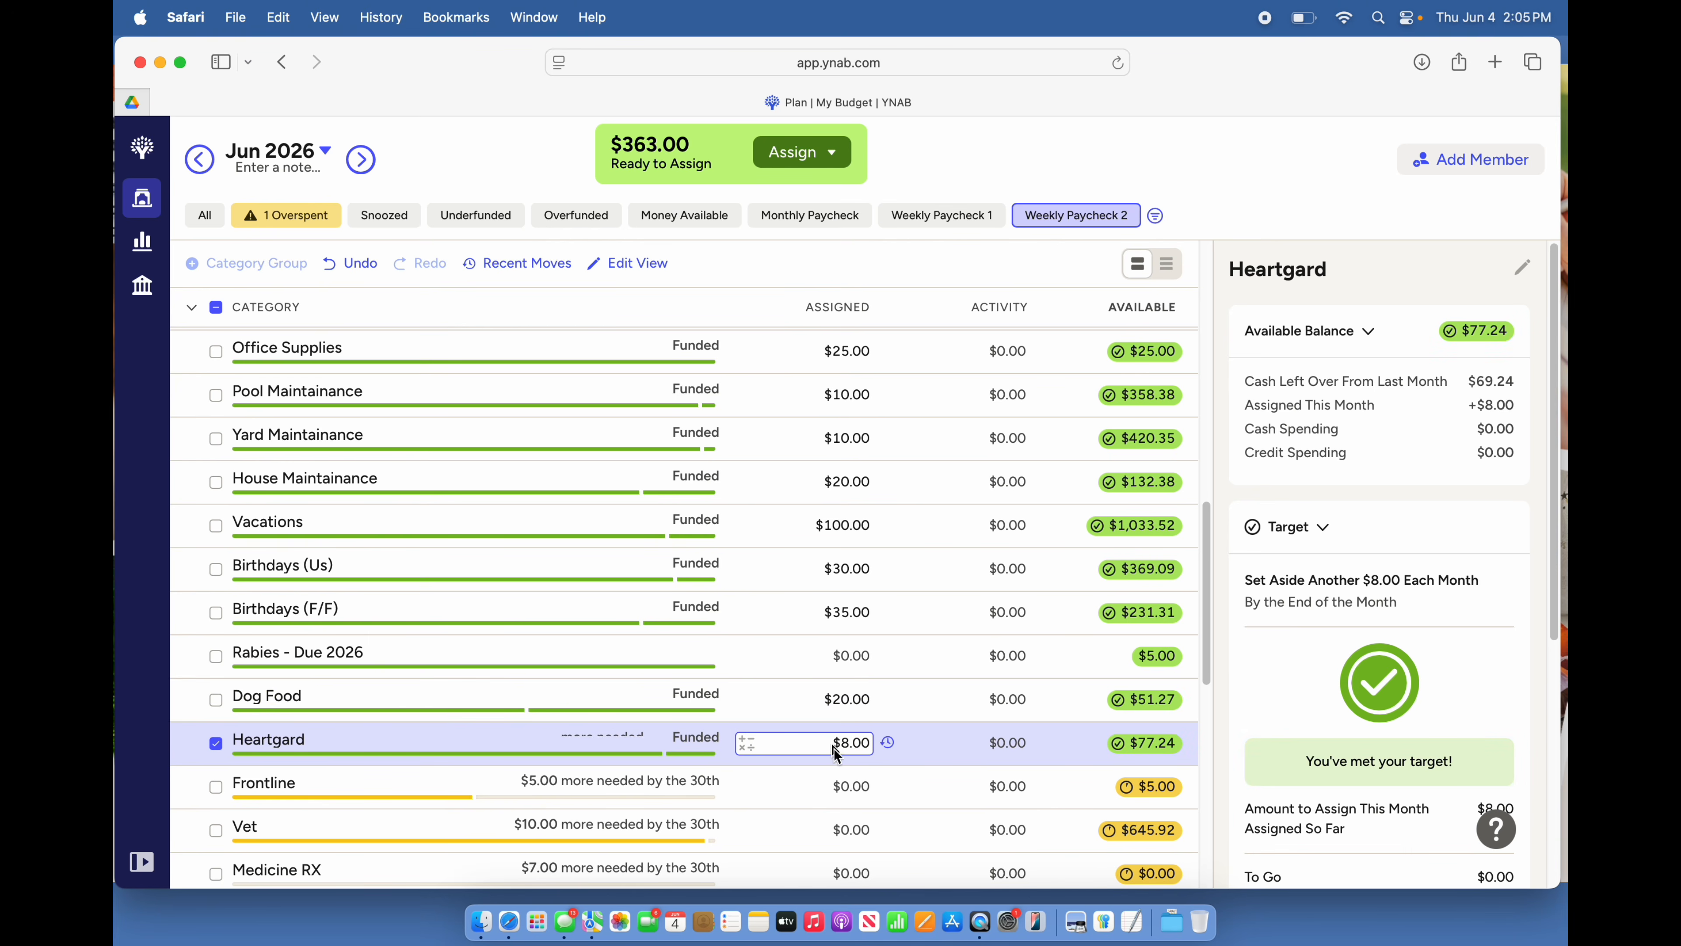
Assign $5 to Frontline and $10 to Vet
{"action": "left_click", "coordinate": [834, 787]}
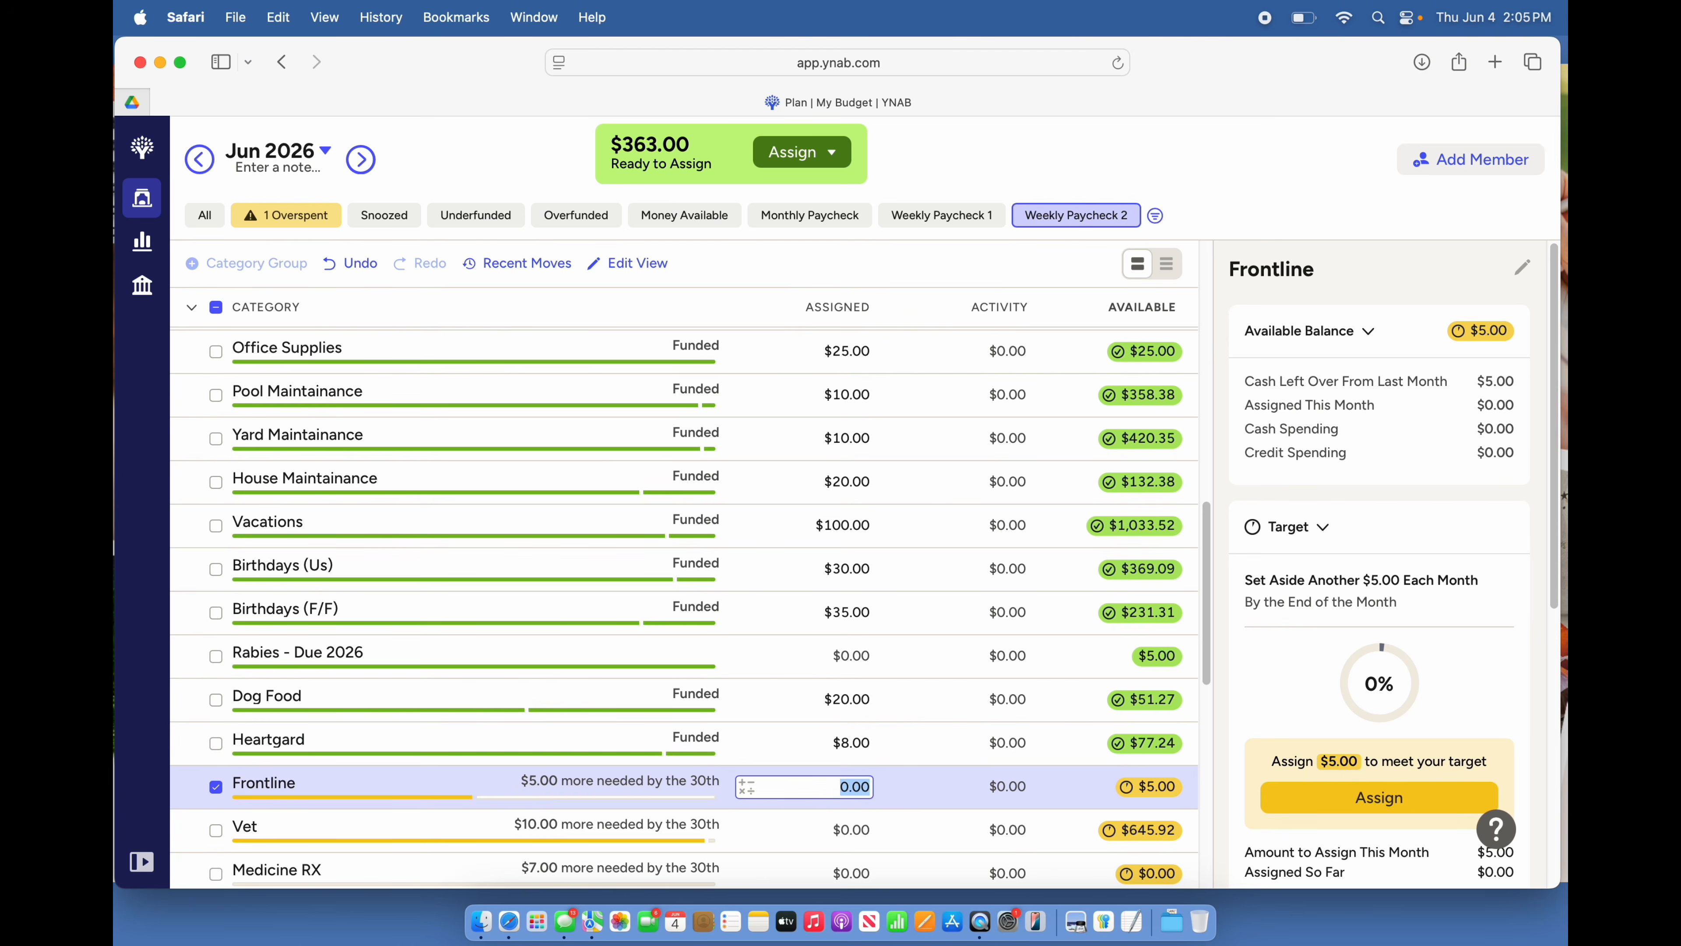
{"action": "type", "text": "5"}
{"action": "key", "text": "Return"}
{"action": "scroll", "coordinate": [828, 729], "scroll_direction": "down", "scroll_amount": 3}
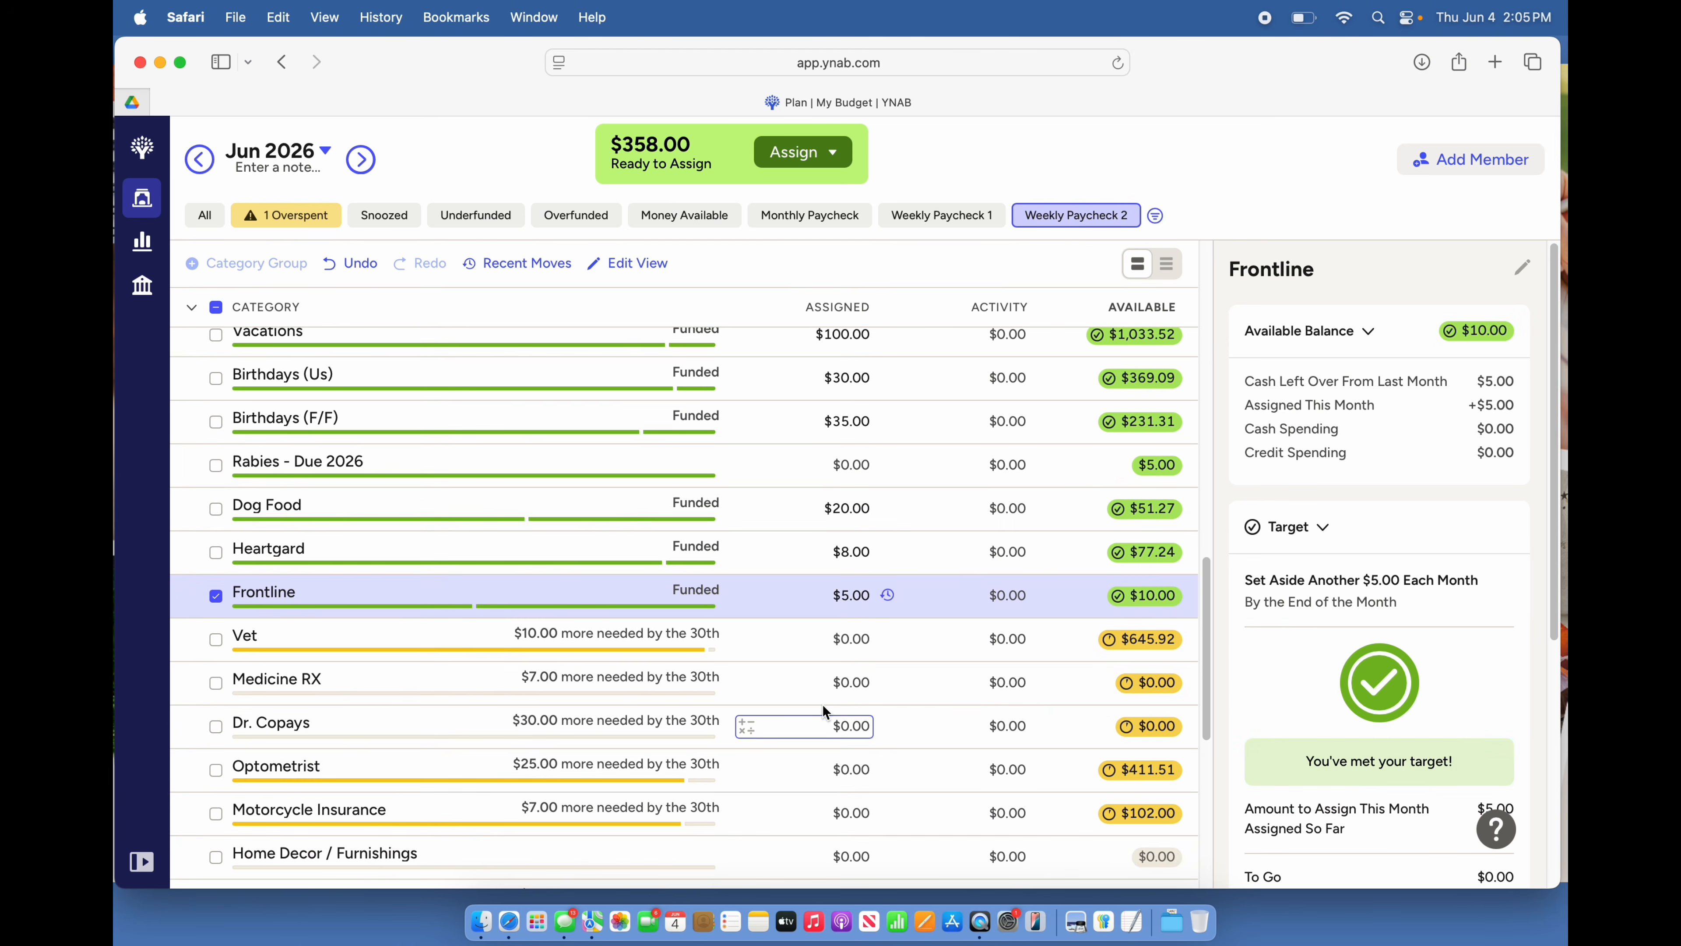
{"action": "left_click", "coordinate": [854, 642]}
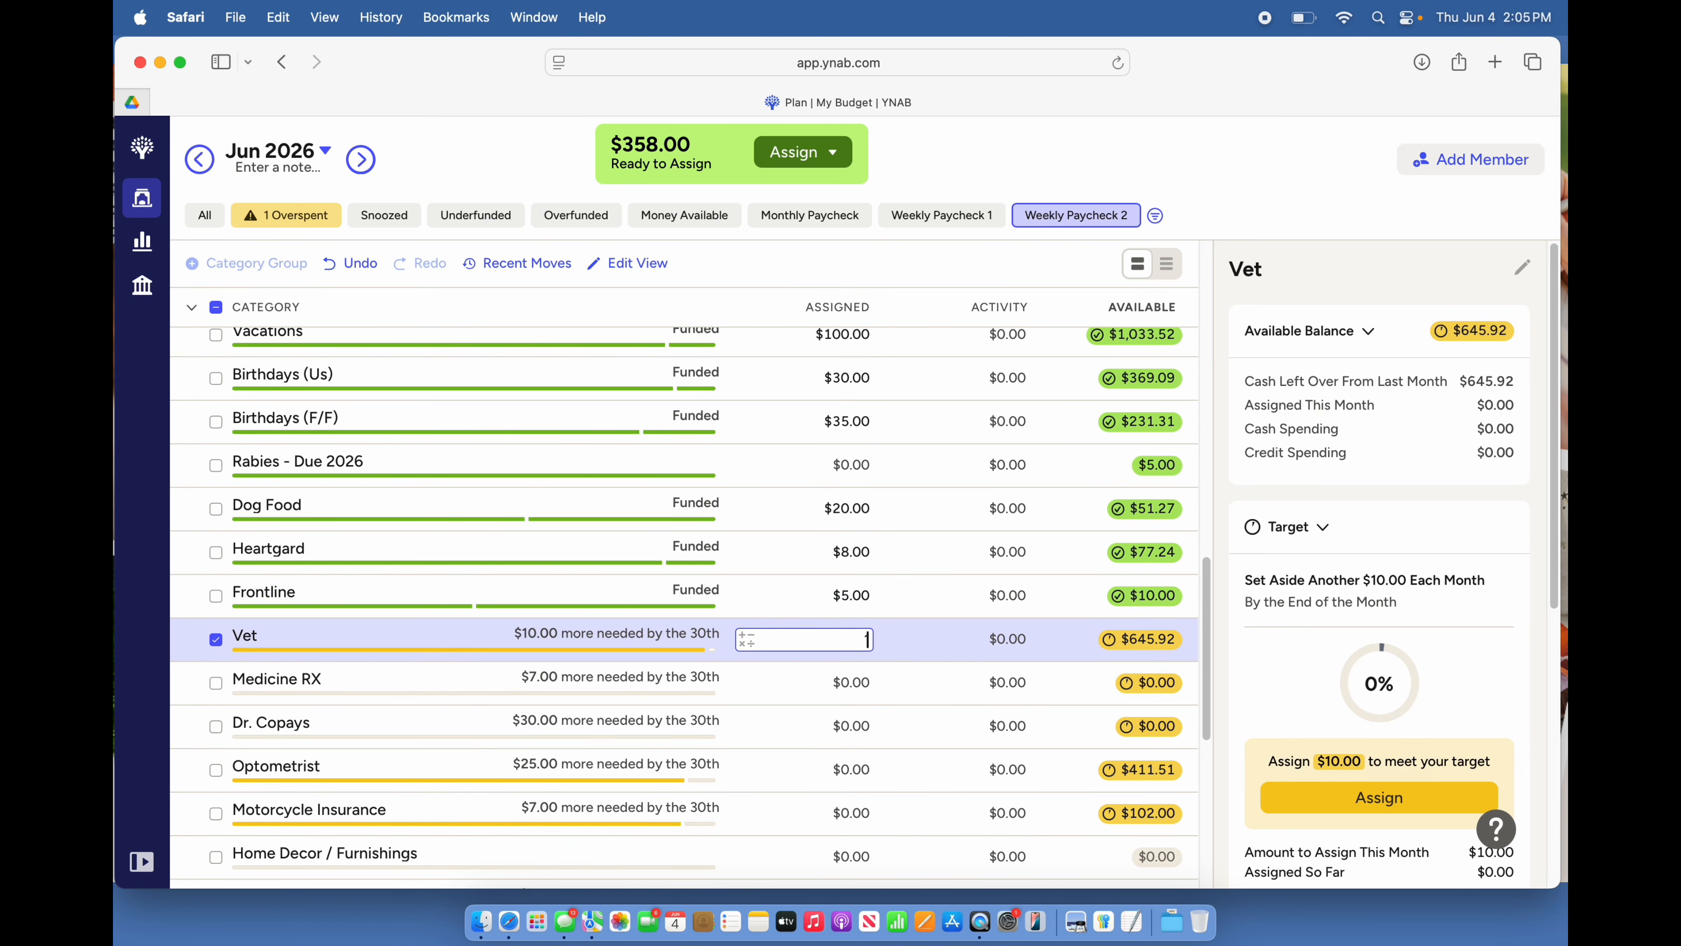
{"action": "type", "text": "10"}
{"action": "key", "text": "Return"}
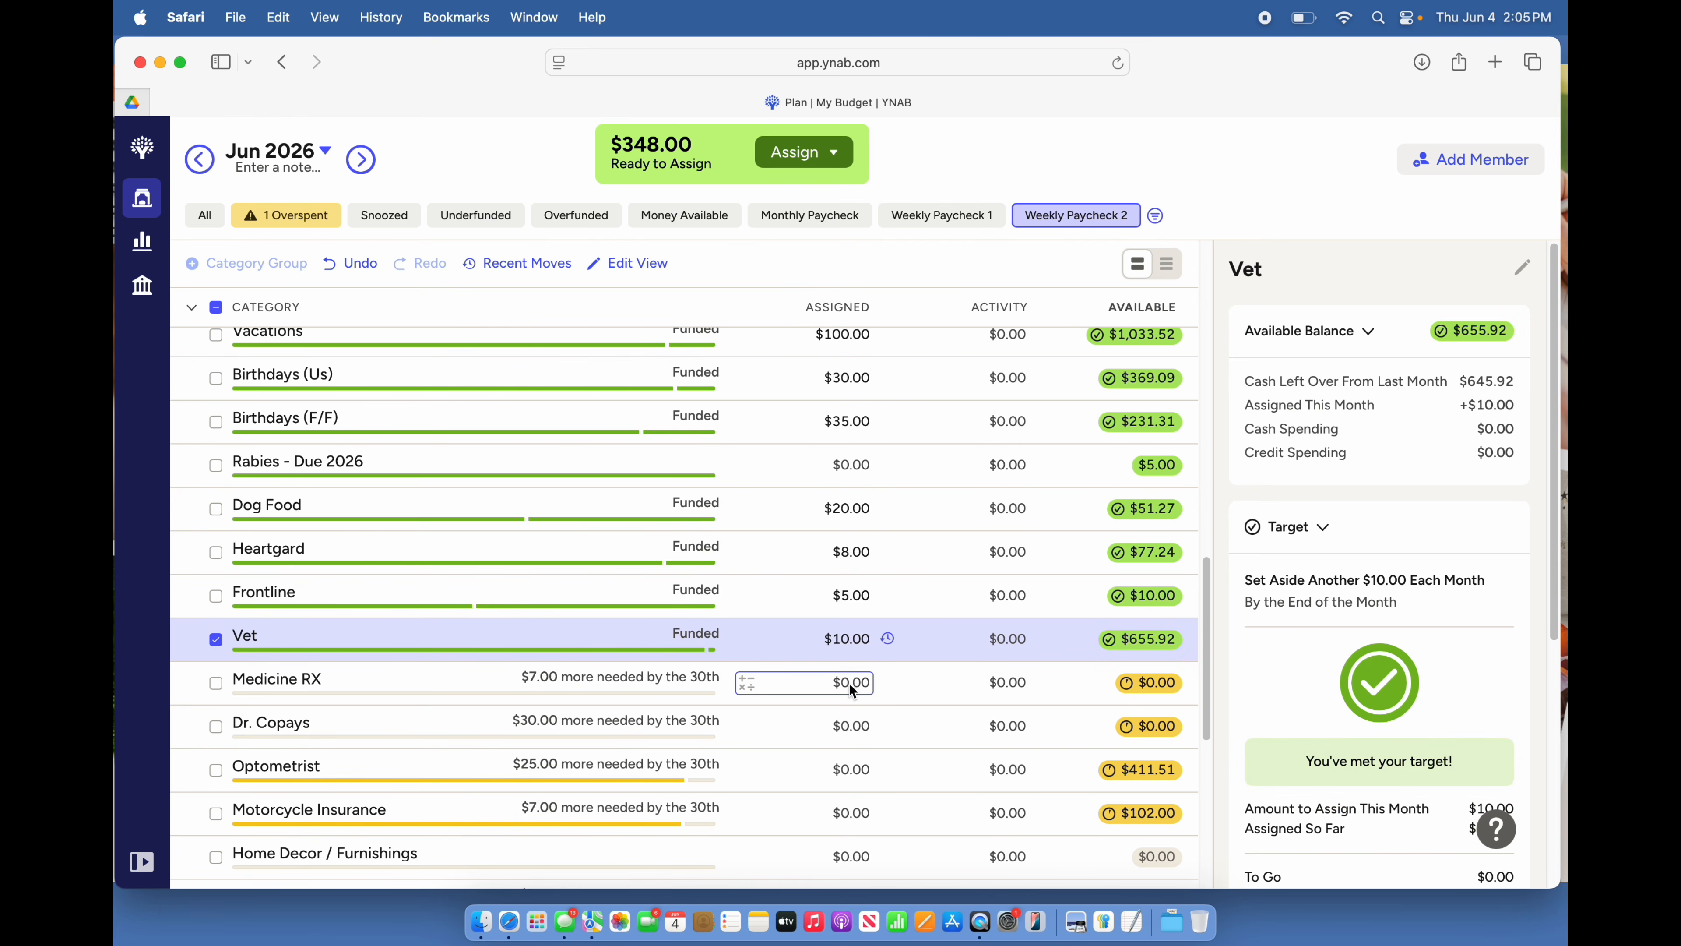
Assign $7 to Medicine RX and $30 to Dr. Copays
{"action": "left_click", "coordinate": [849, 682]}
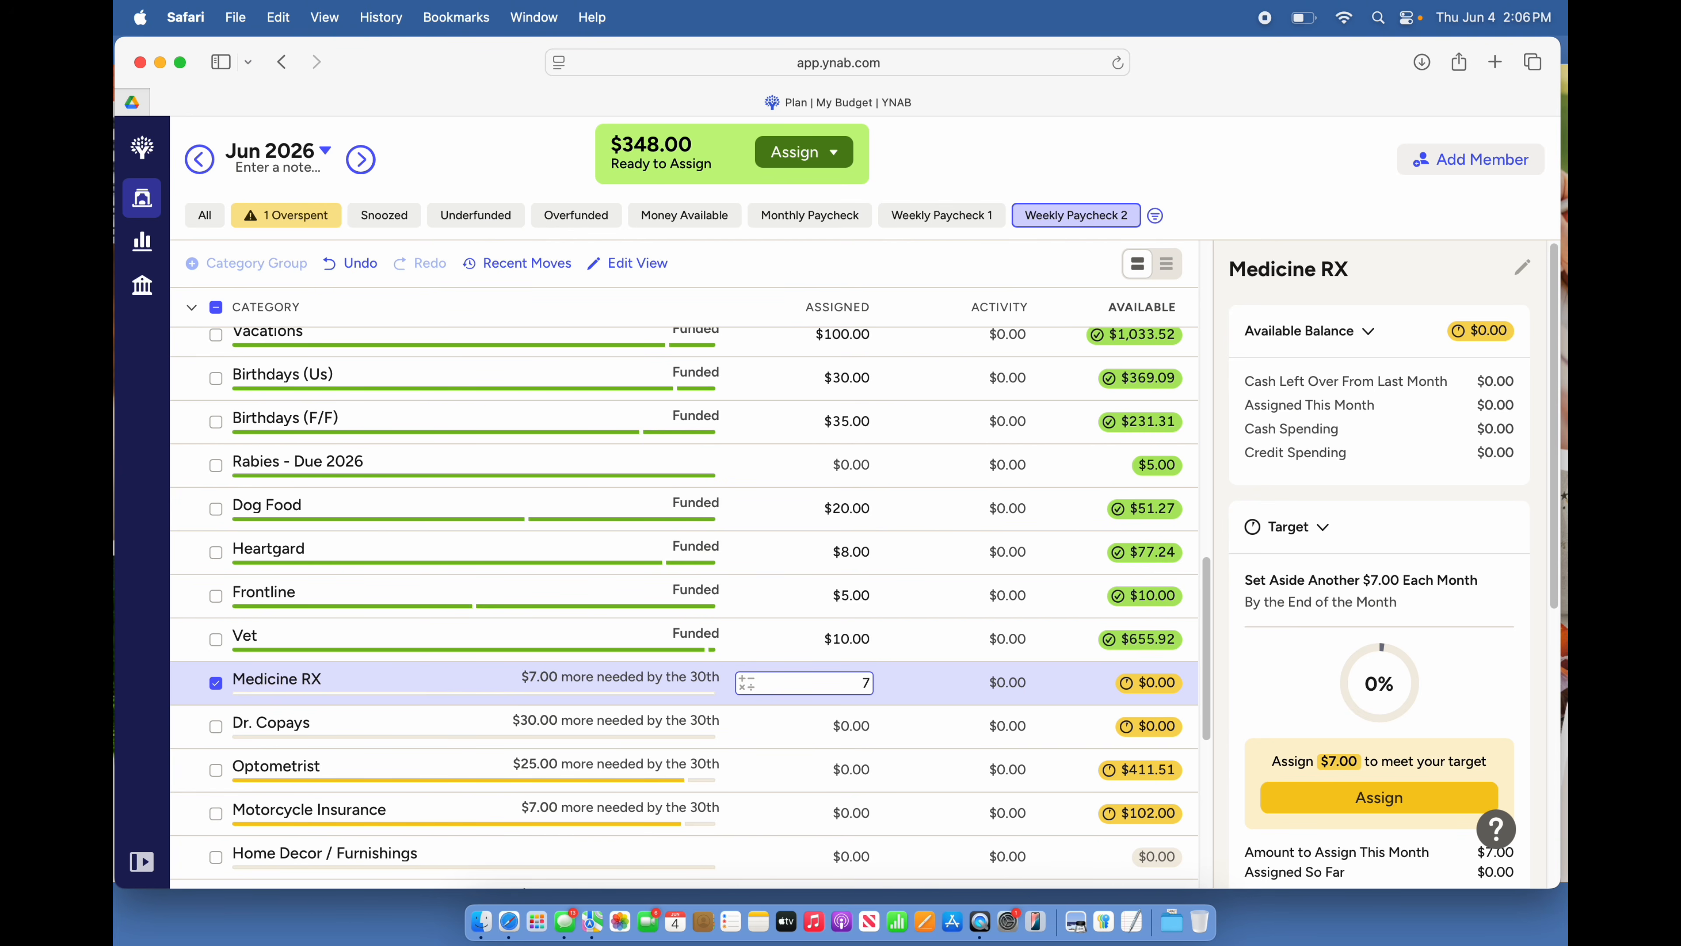
{"action": "key", "text": "Return"}
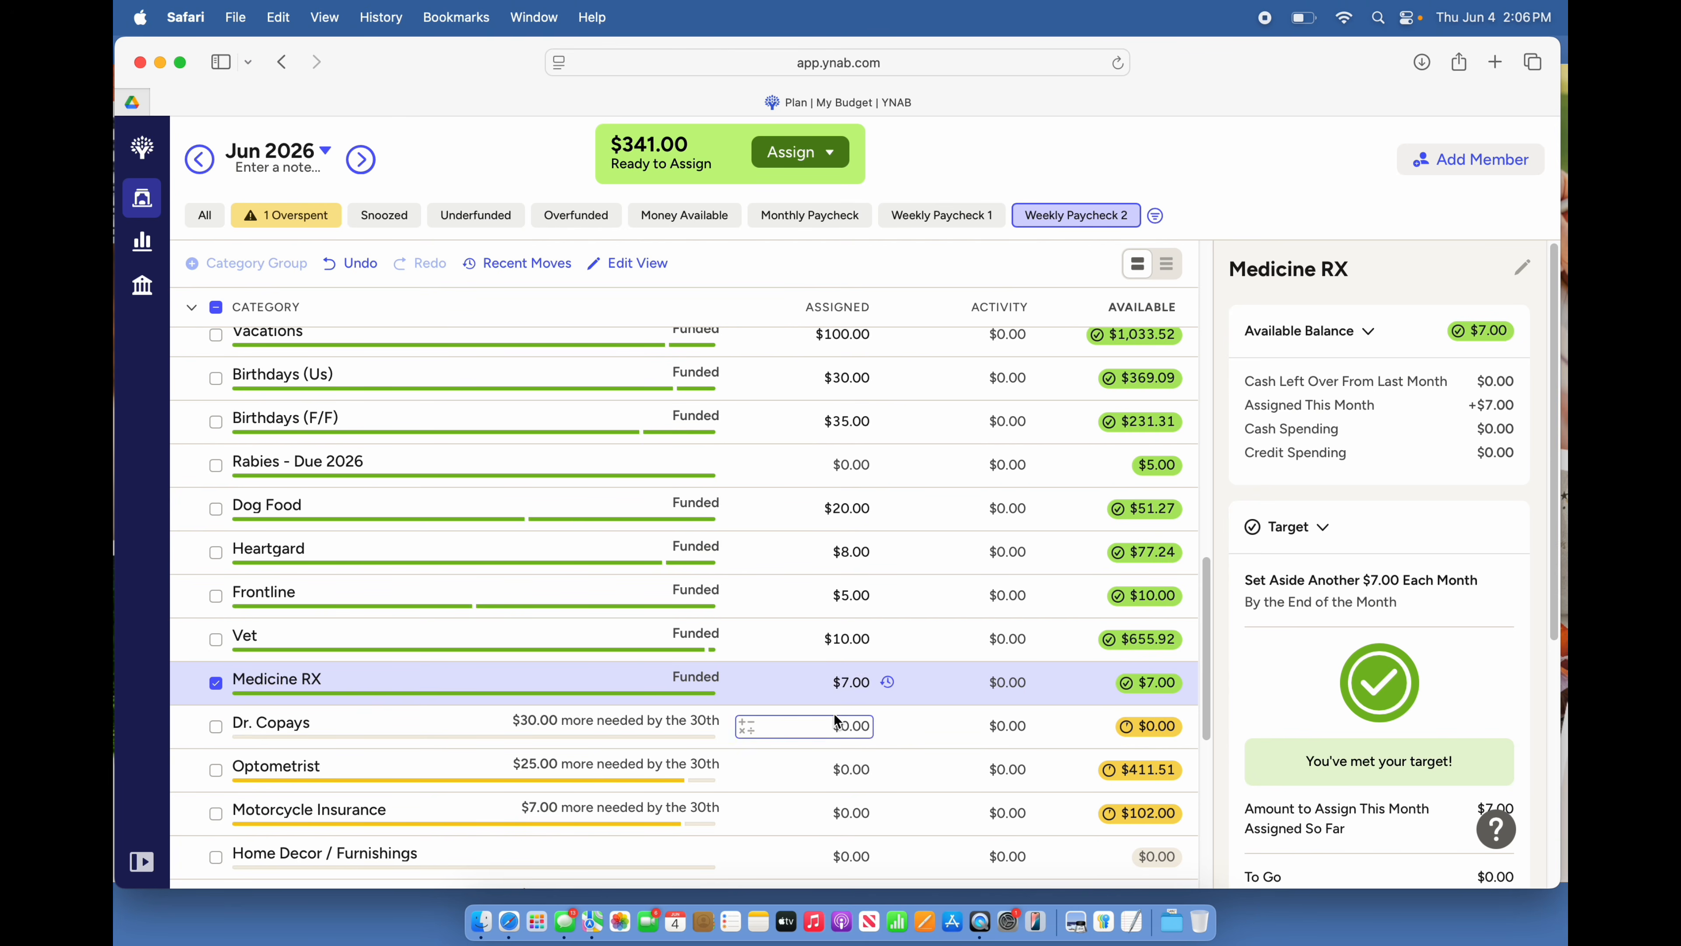
{"action": "left_click", "coordinate": [828, 726]}
{"action": "type", "text": "30"}
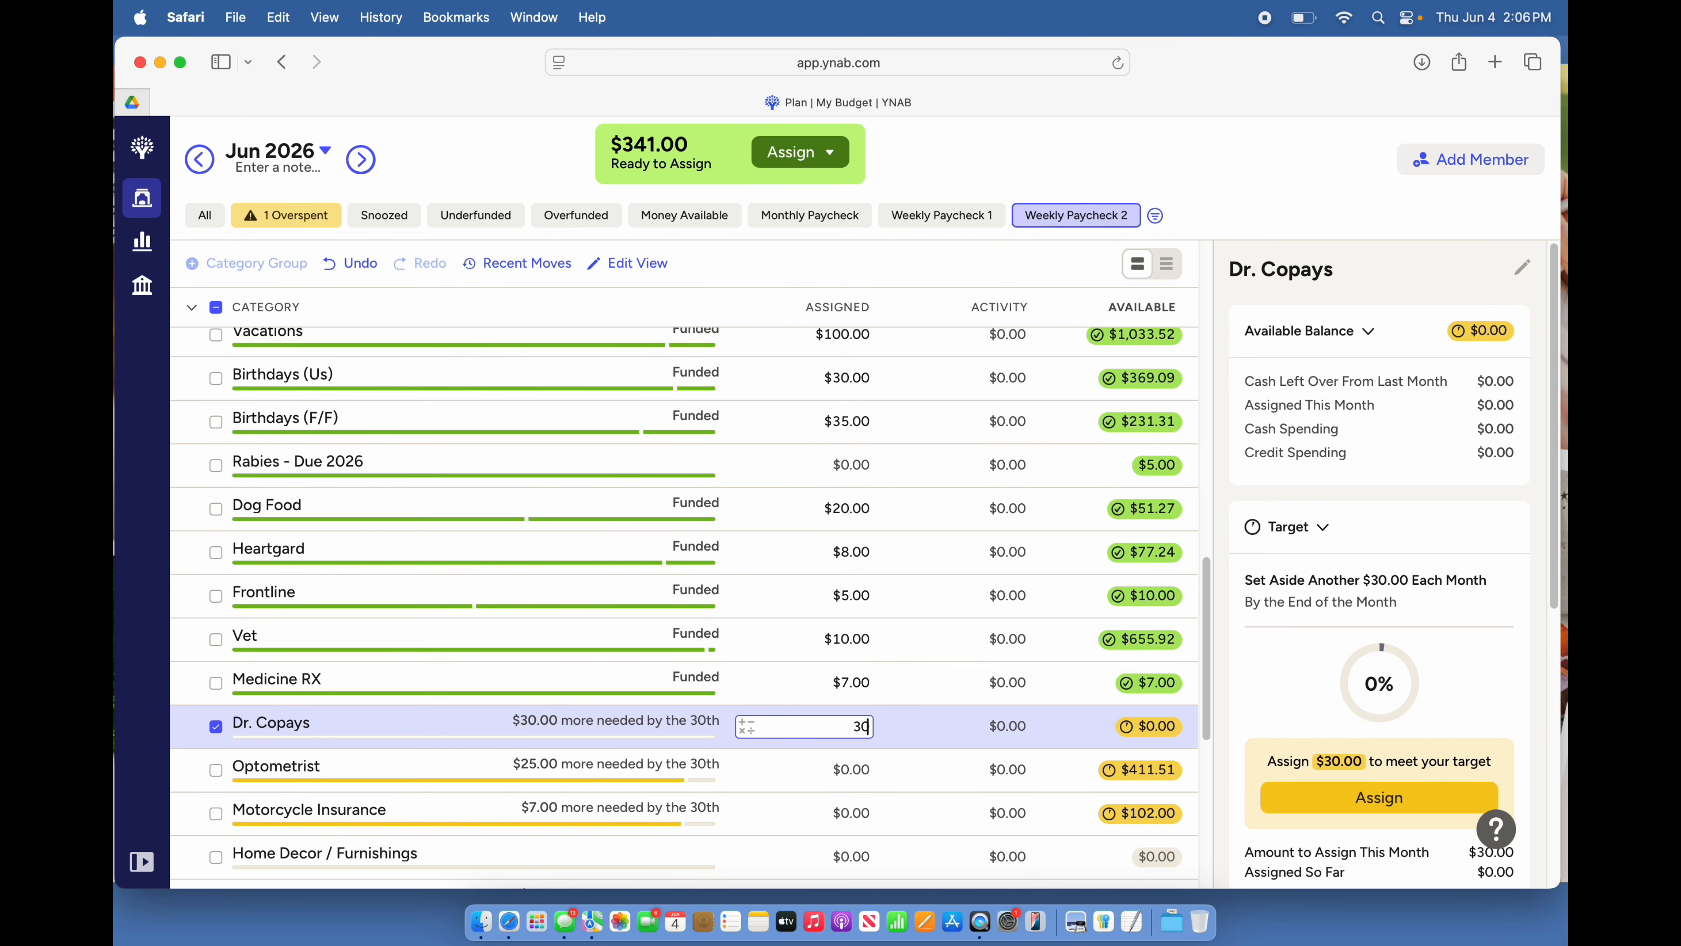
{"action": "key", "text": "Return"}
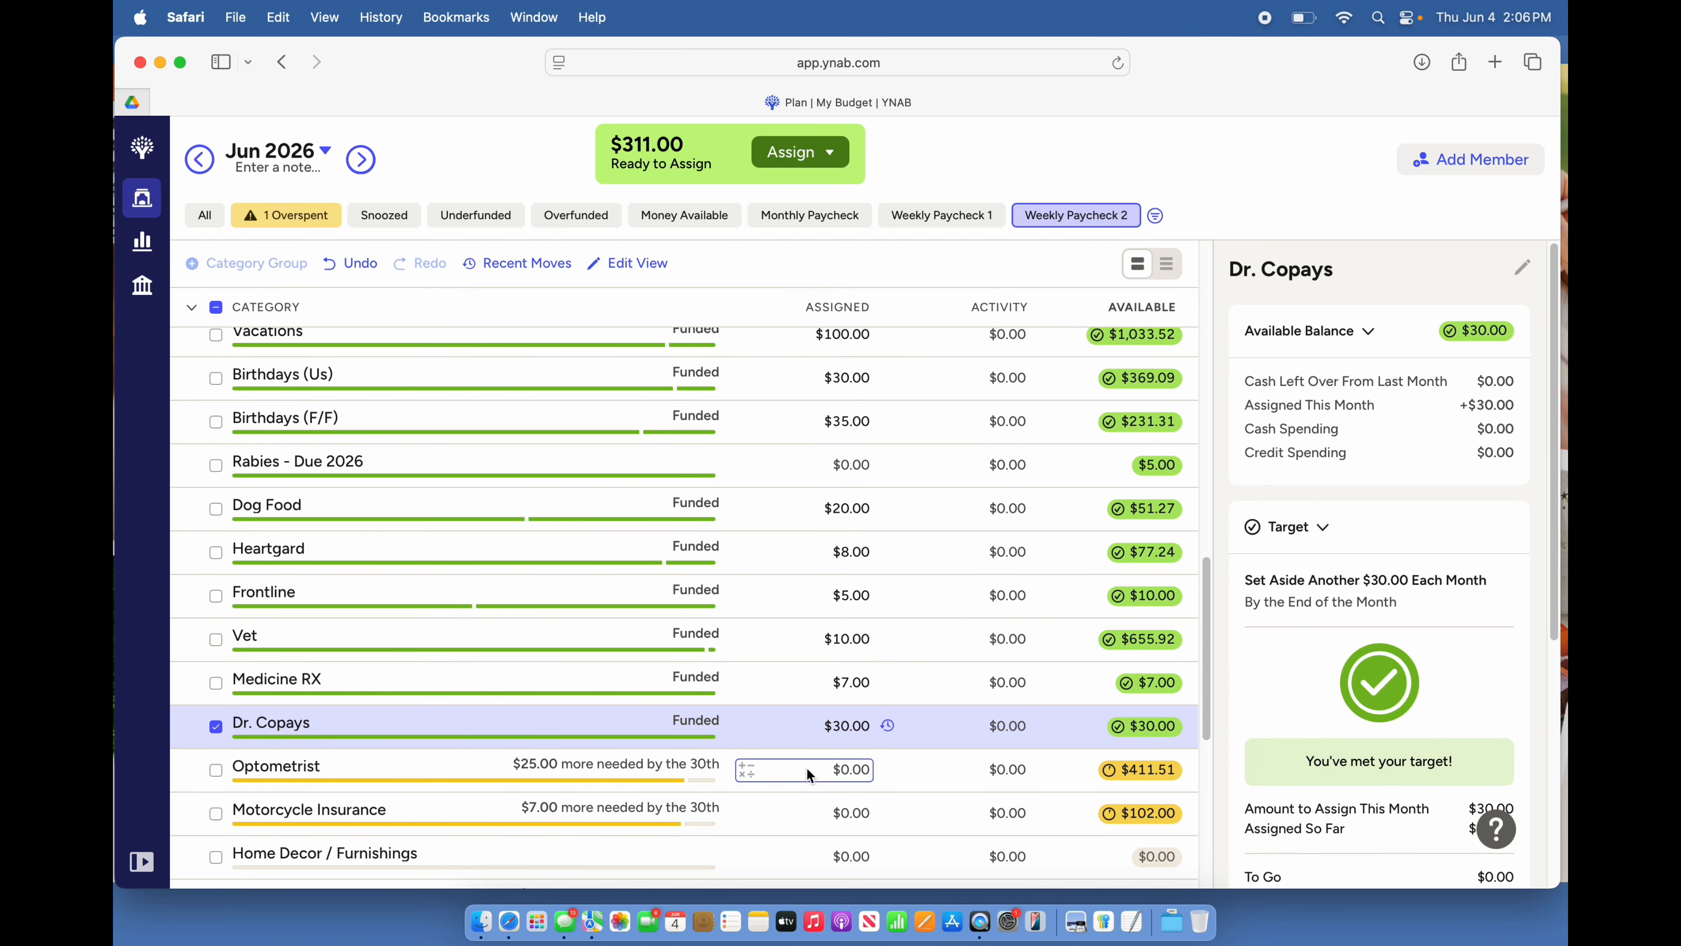
Assign $25 to Optometrist and $7 to Motorcycle Insurance
{"action": "left_click", "coordinate": [806, 767]}
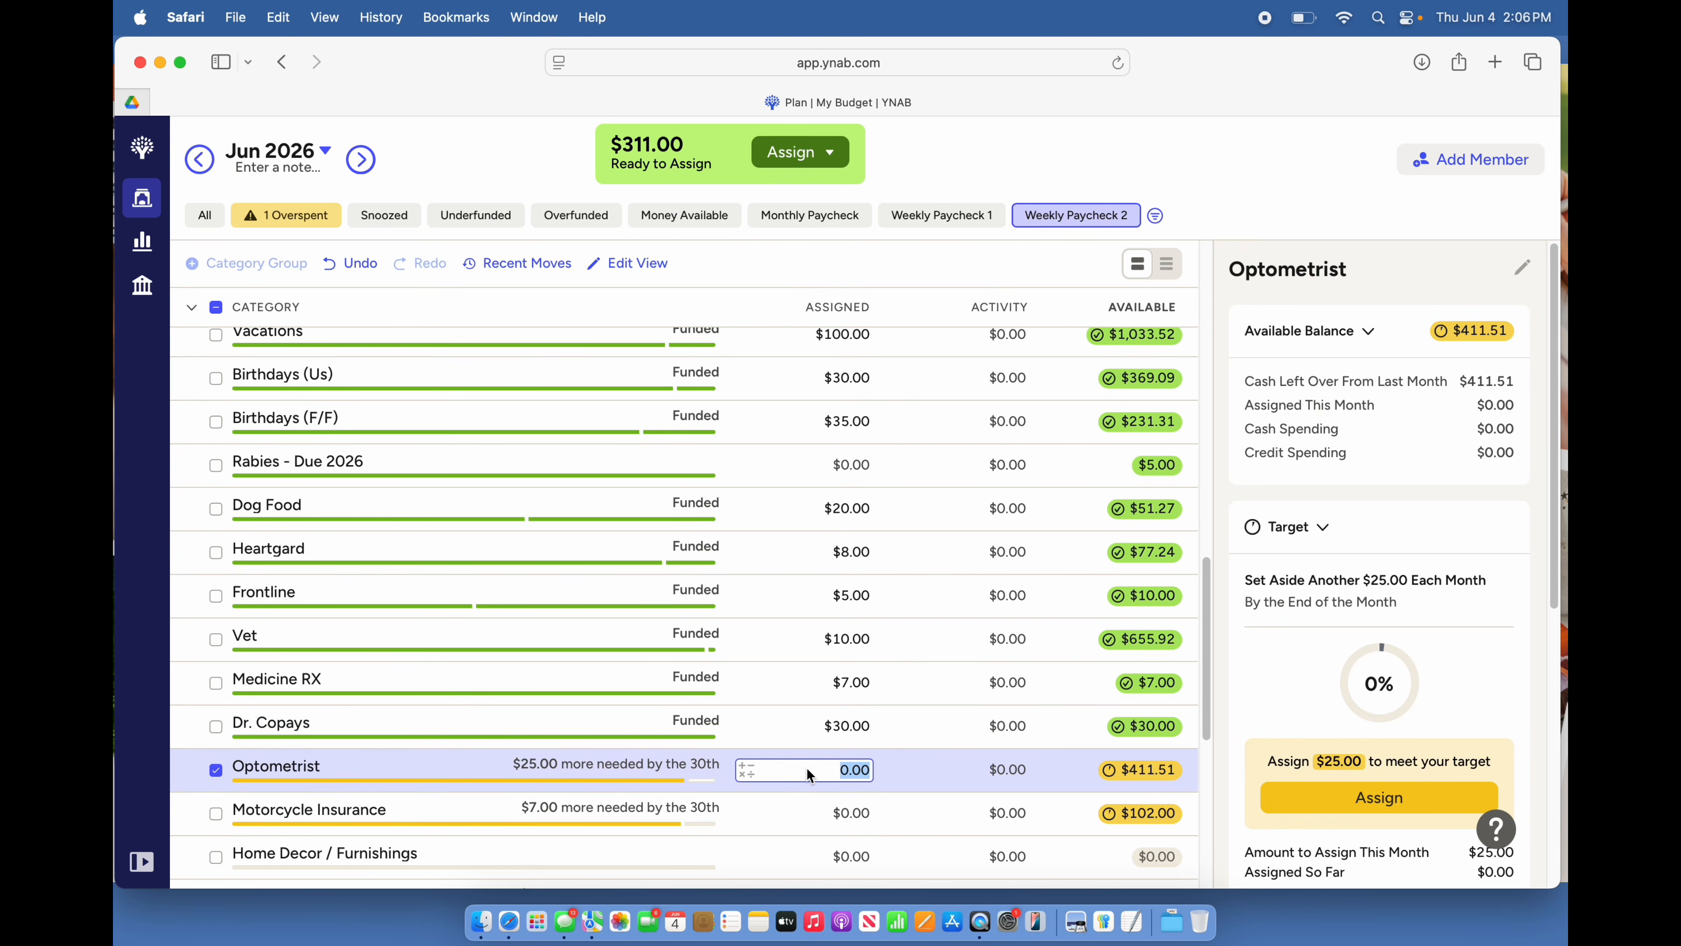
{"action": "type", "text": "25"}
{"action": "key", "text": "Return"}
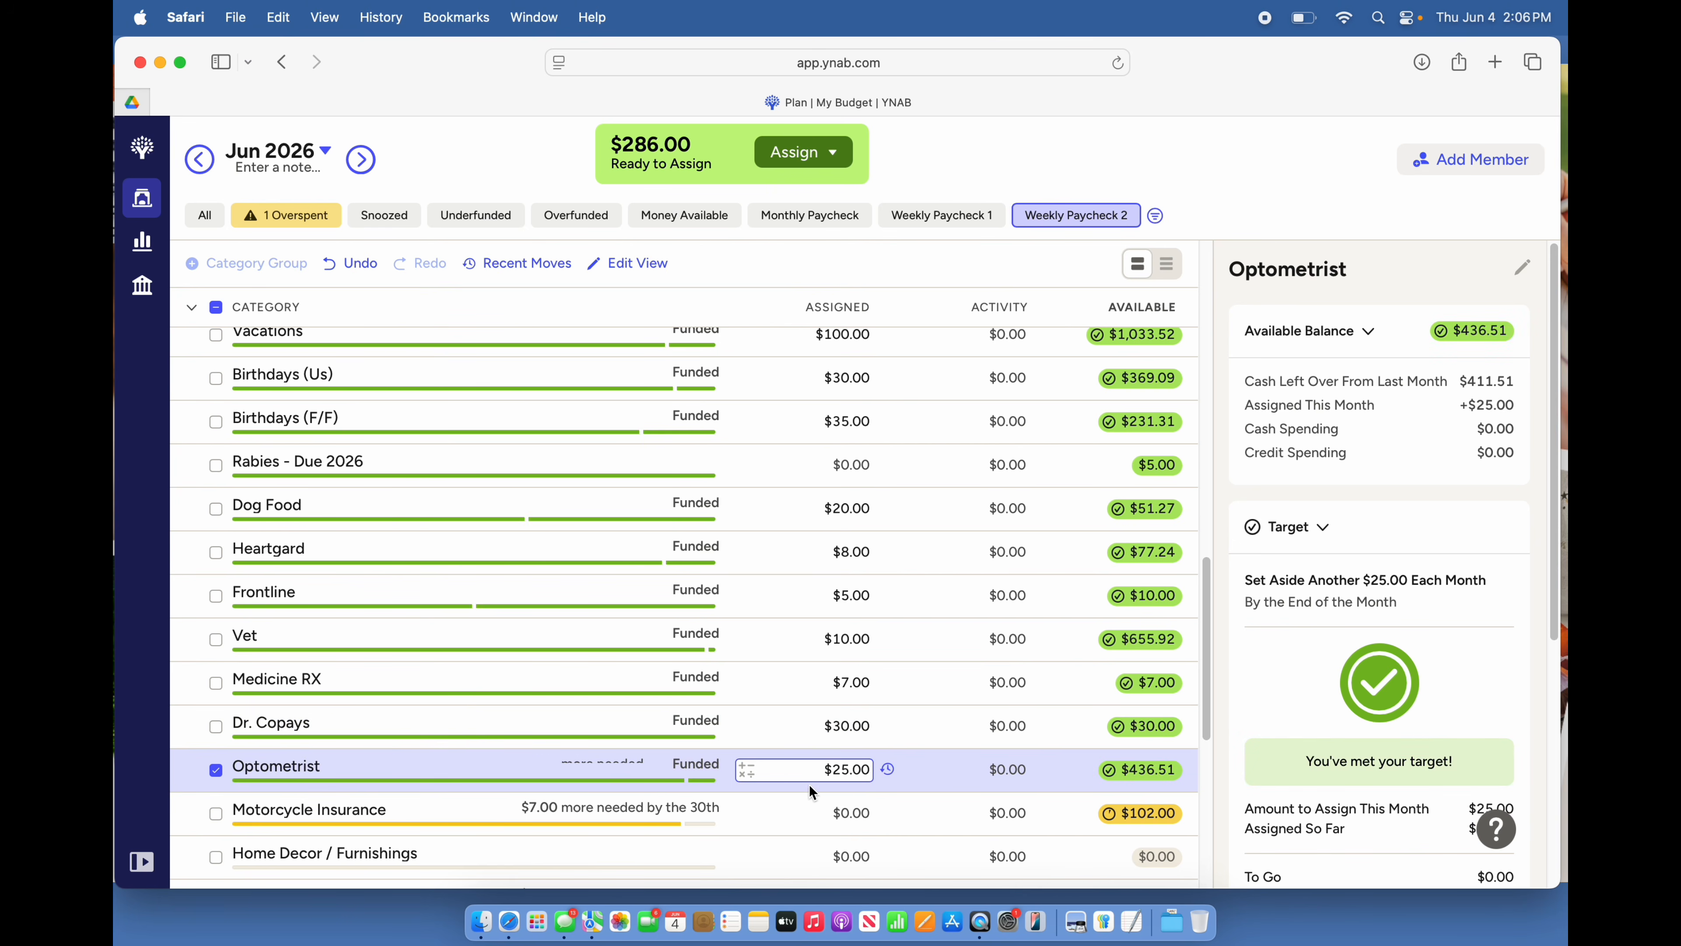
{"action": "scroll", "coordinate": [809, 785], "scroll_direction": "down", "scroll_amount": 4}
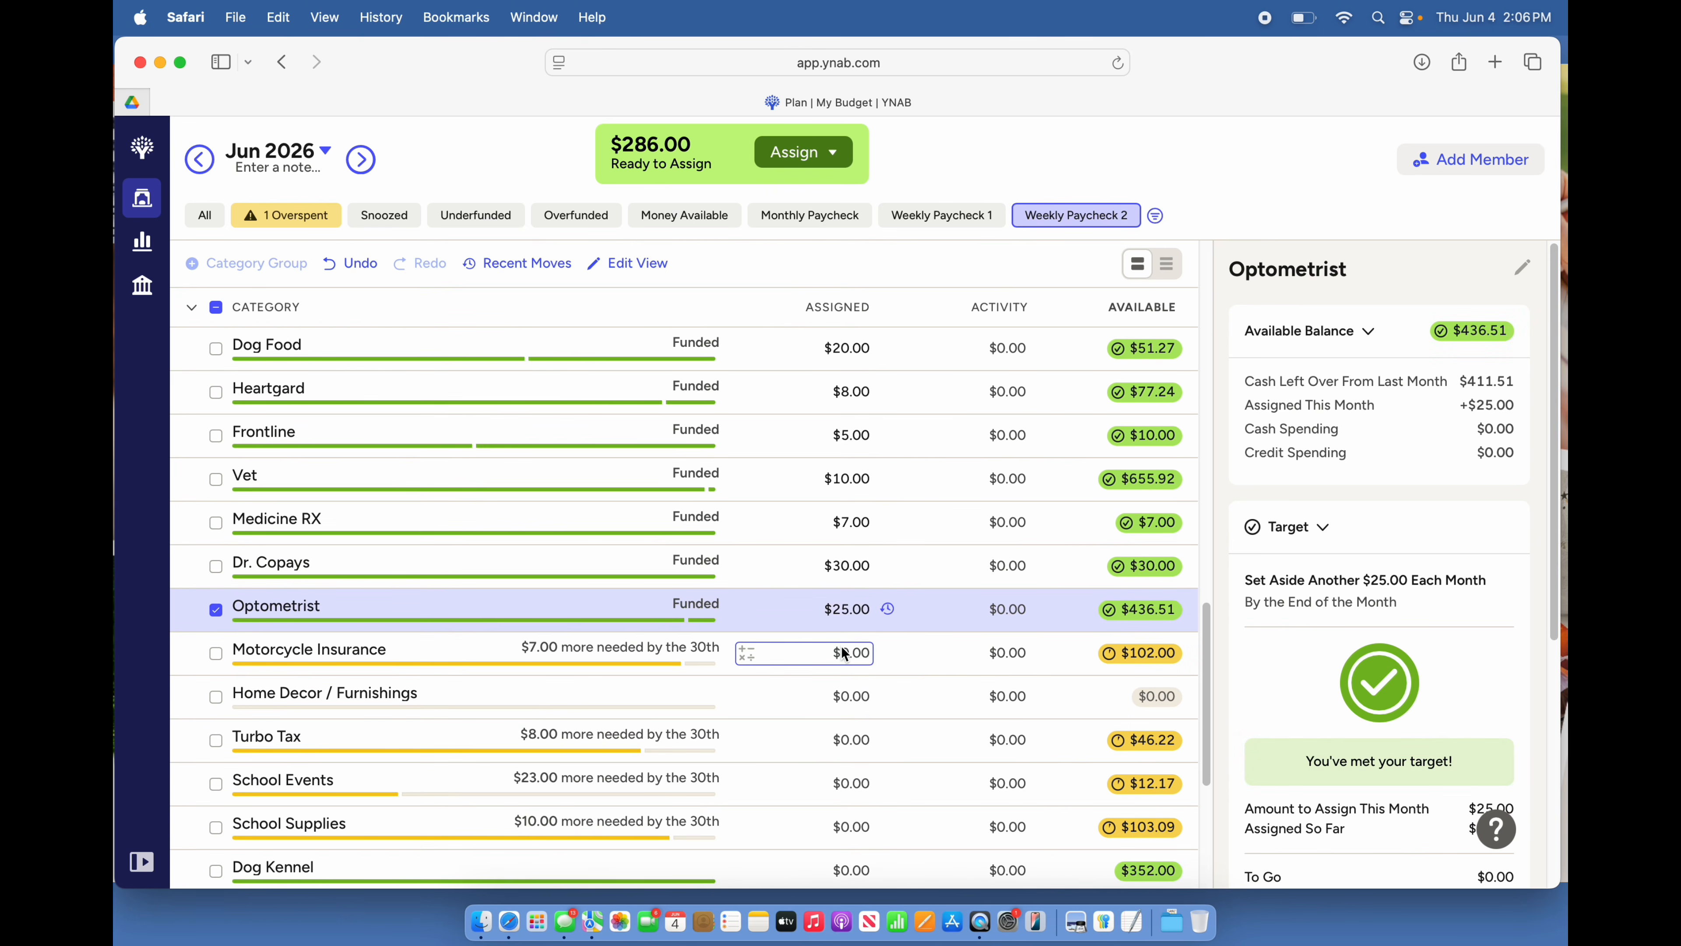
{"action": "left_click", "coordinate": [842, 652]}
{"action": "type", "text": "7"}
{"action": "key", "text": "Return"}
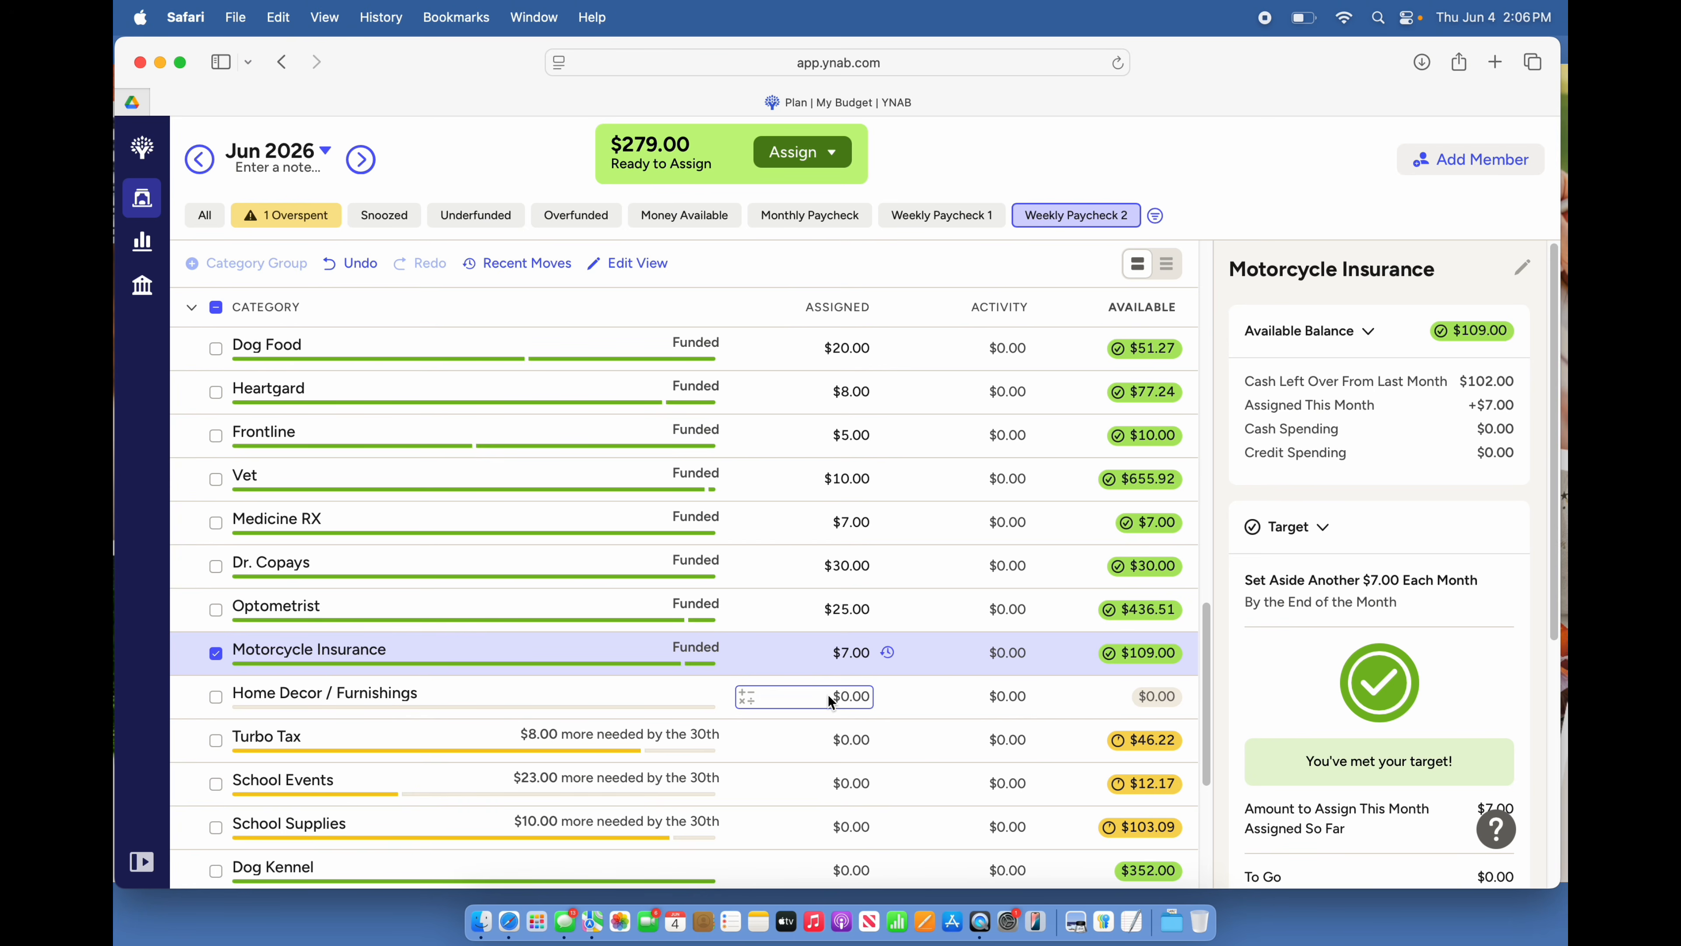
Assign $8 to Turbo Tax and $23 to School Events
{"action": "left_click", "coordinate": [822, 740]}
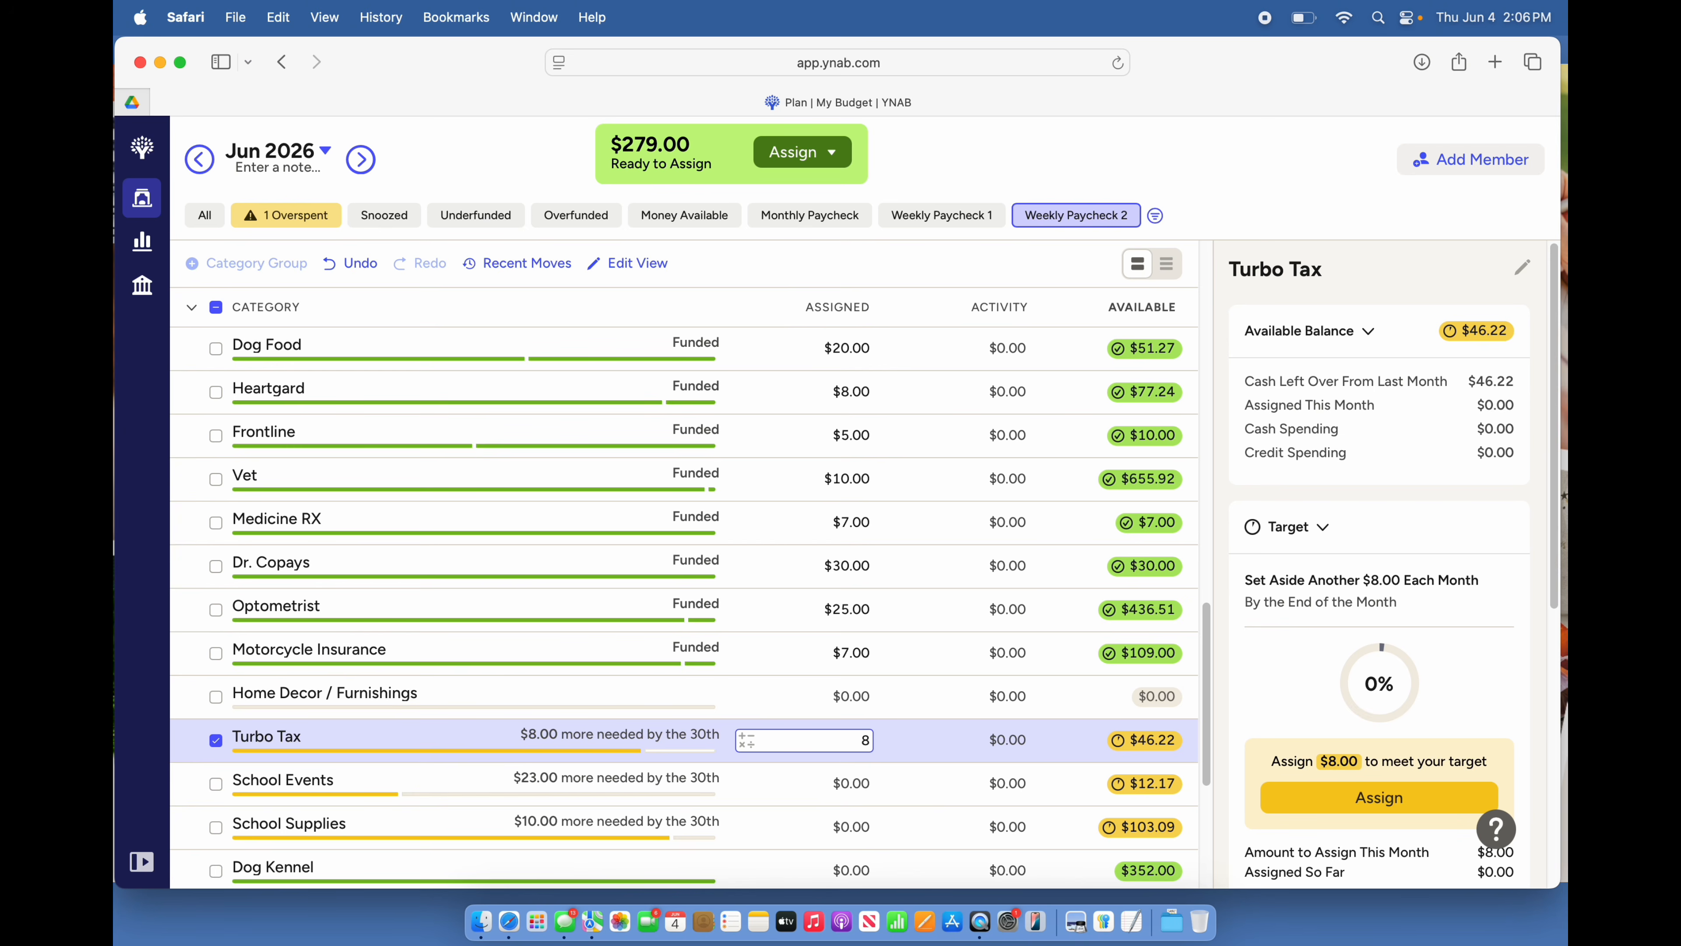
{"action": "key", "text": "Return"}
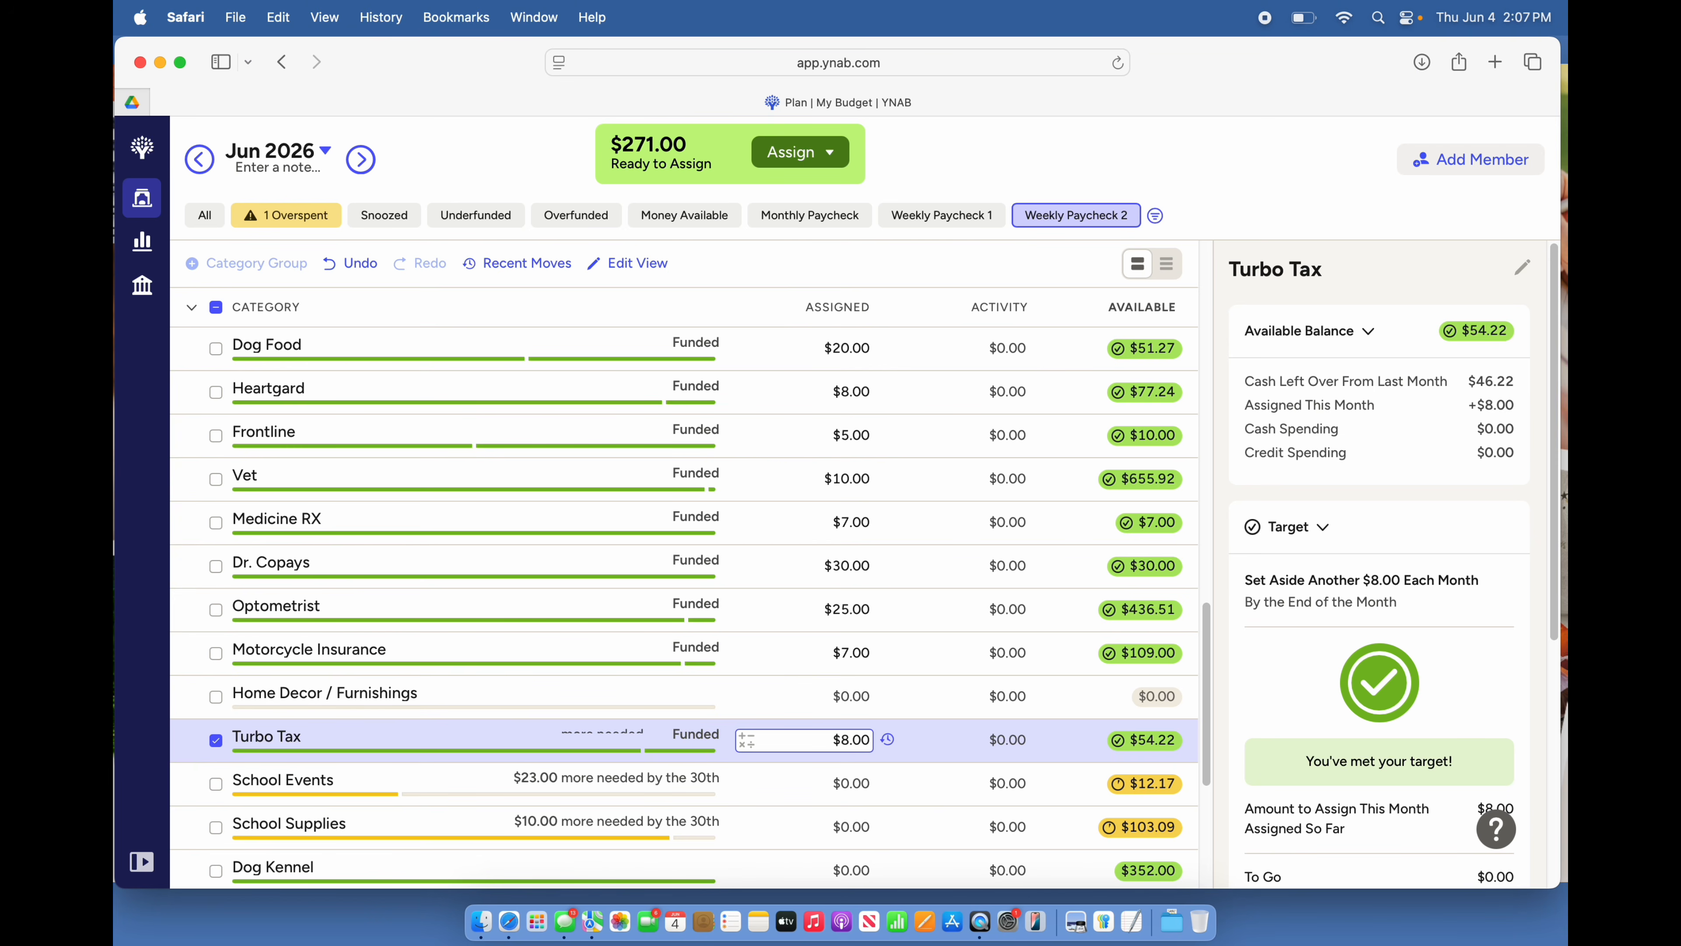
{"action": "left_click", "coordinate": [808, 785]}
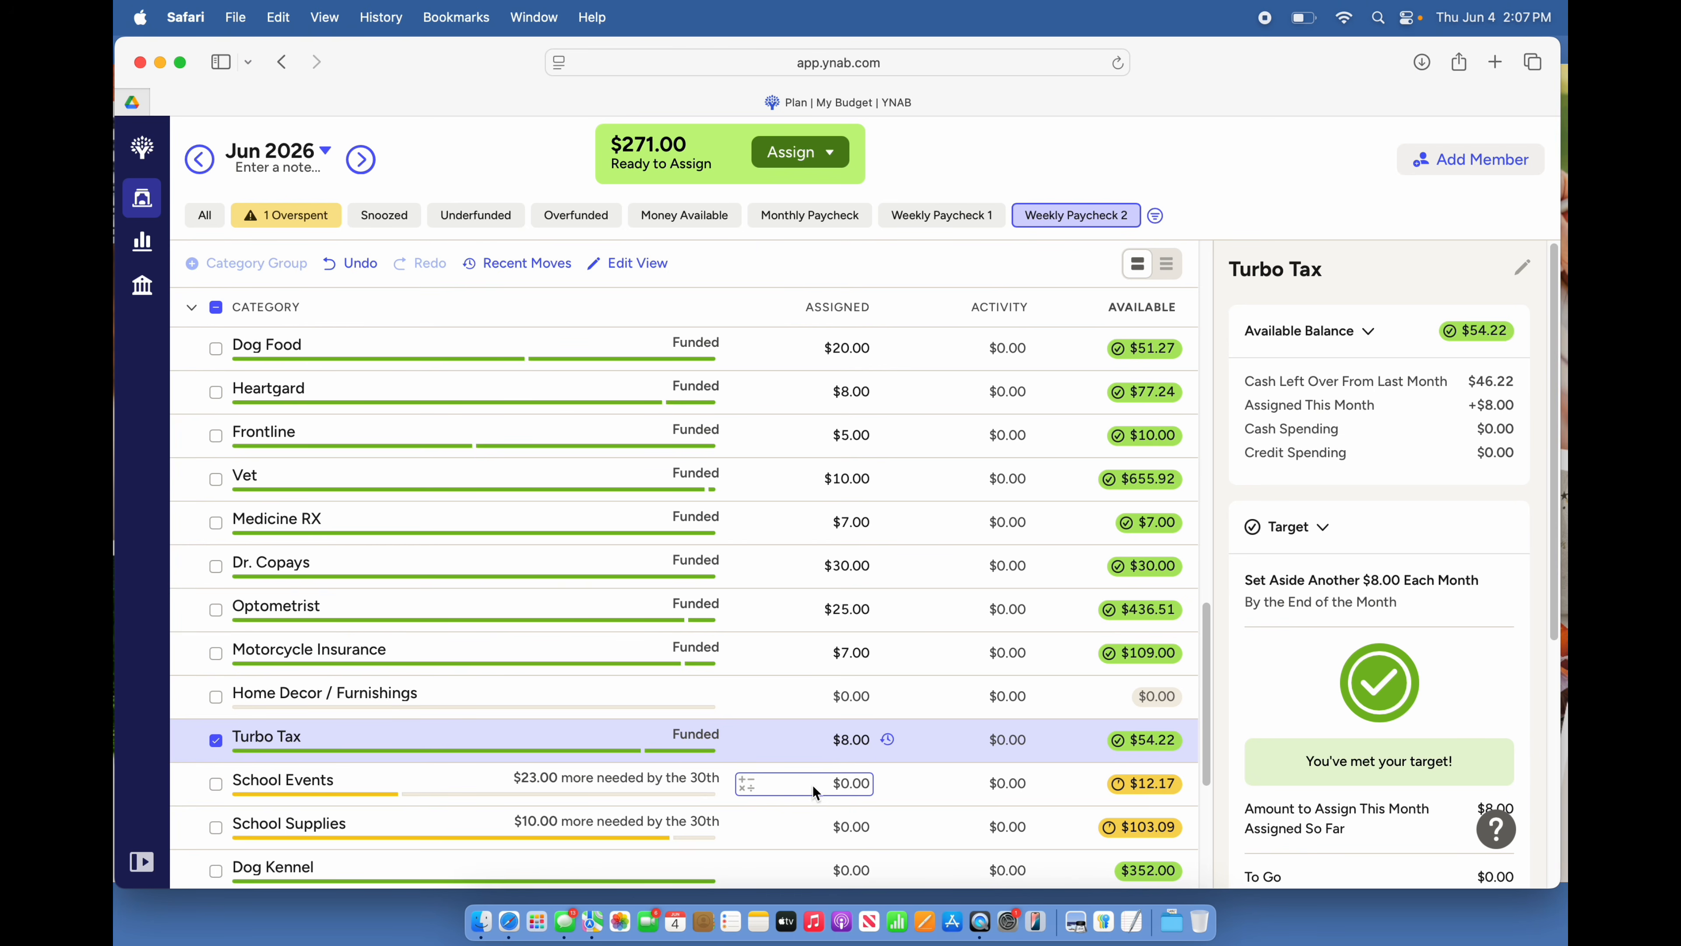
{"action": "left_click", "coordinate": [813, 785]}
{"action": "type", "text": "23"}
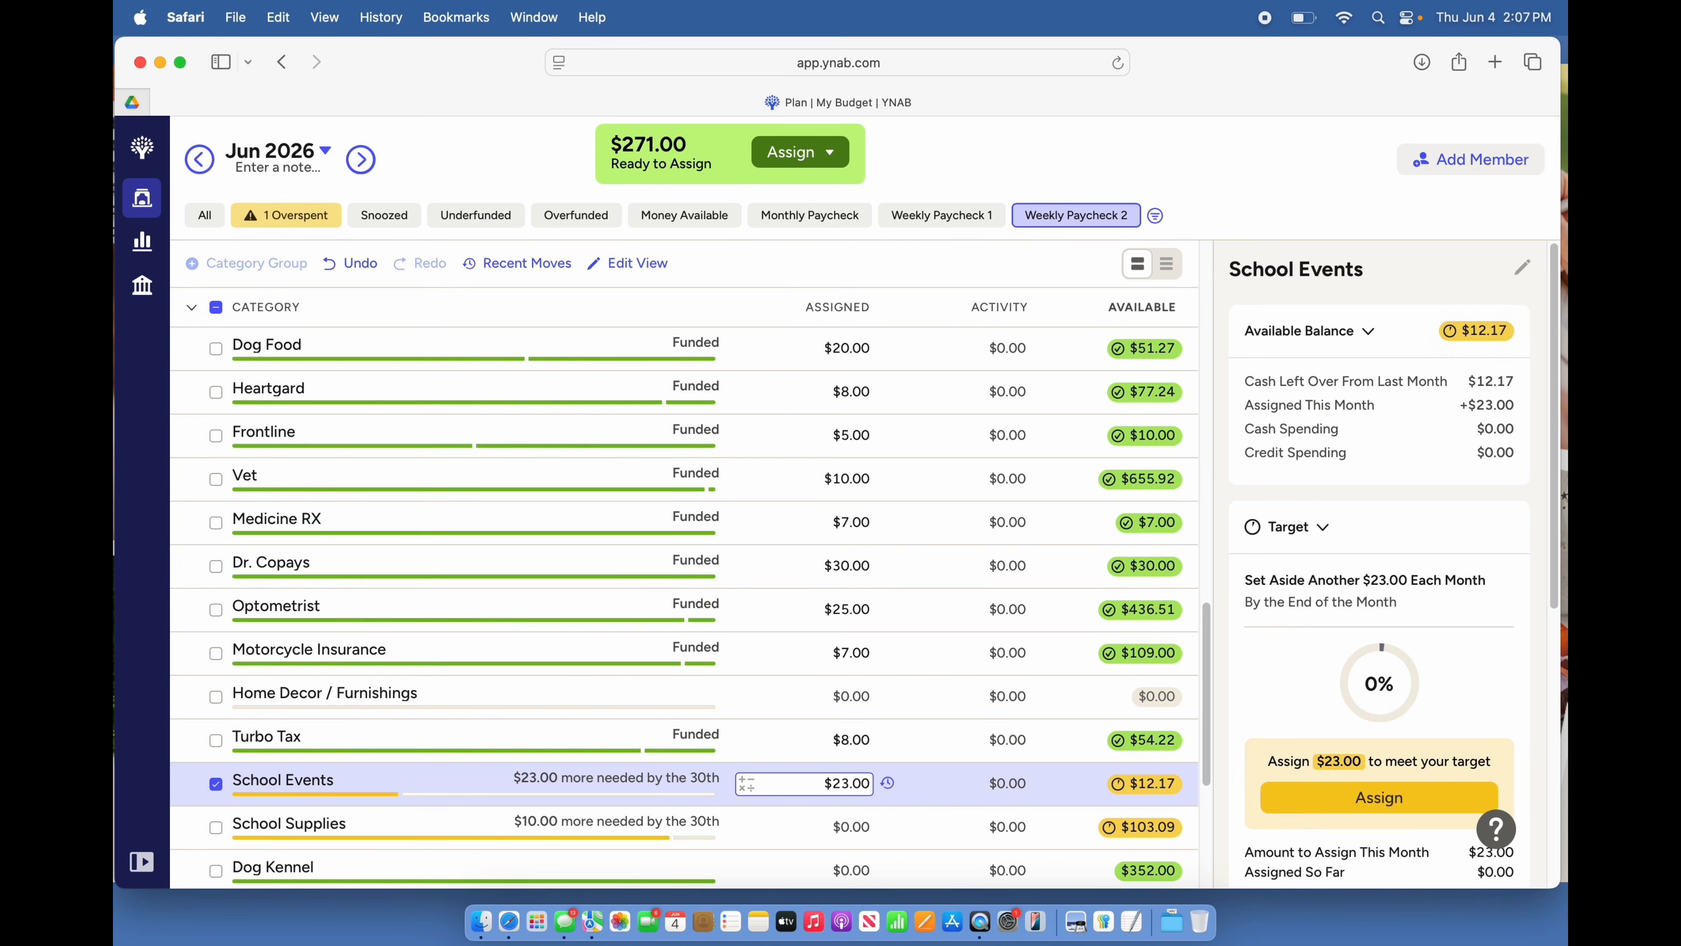
{"action": "key", "text": "Return"}
Assign $10 to School Supplies to meet its monthly target
{"action": "left_click", "coordinate": [825, 821]}
{"action": "scroll", "coordinate": [824, 804], "scroll_direction": "down", "scroll_amount": 2}
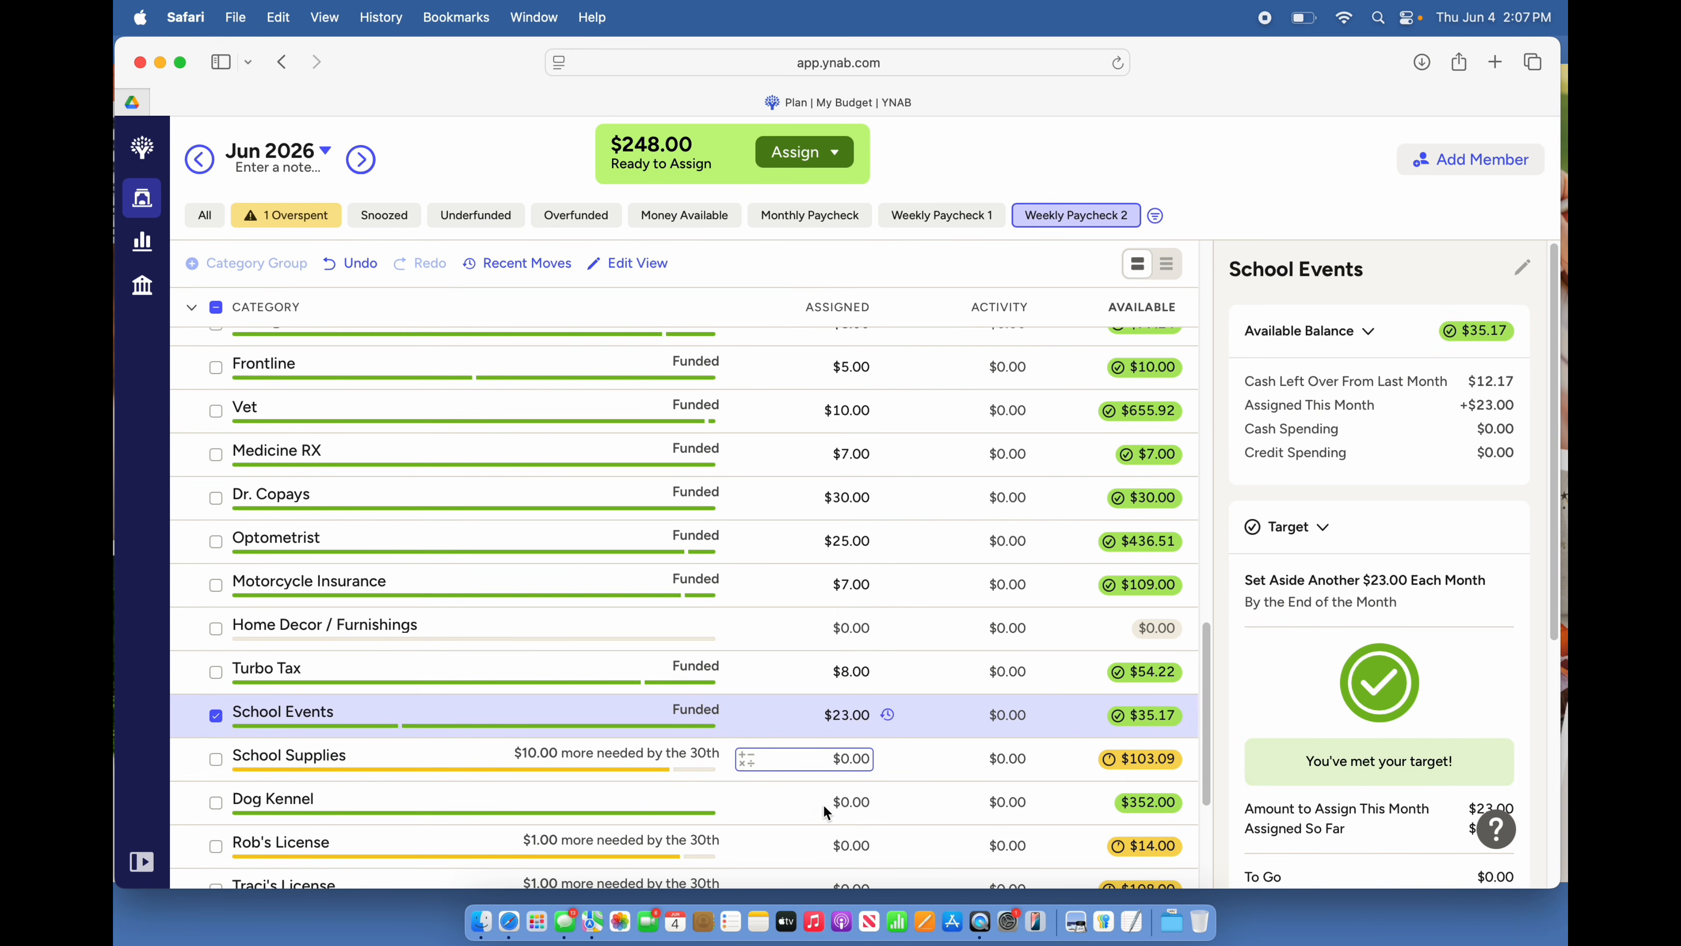
{"action": "left_click", "coordinate": [827, 760]}
{"action": "type", "text": "10"}
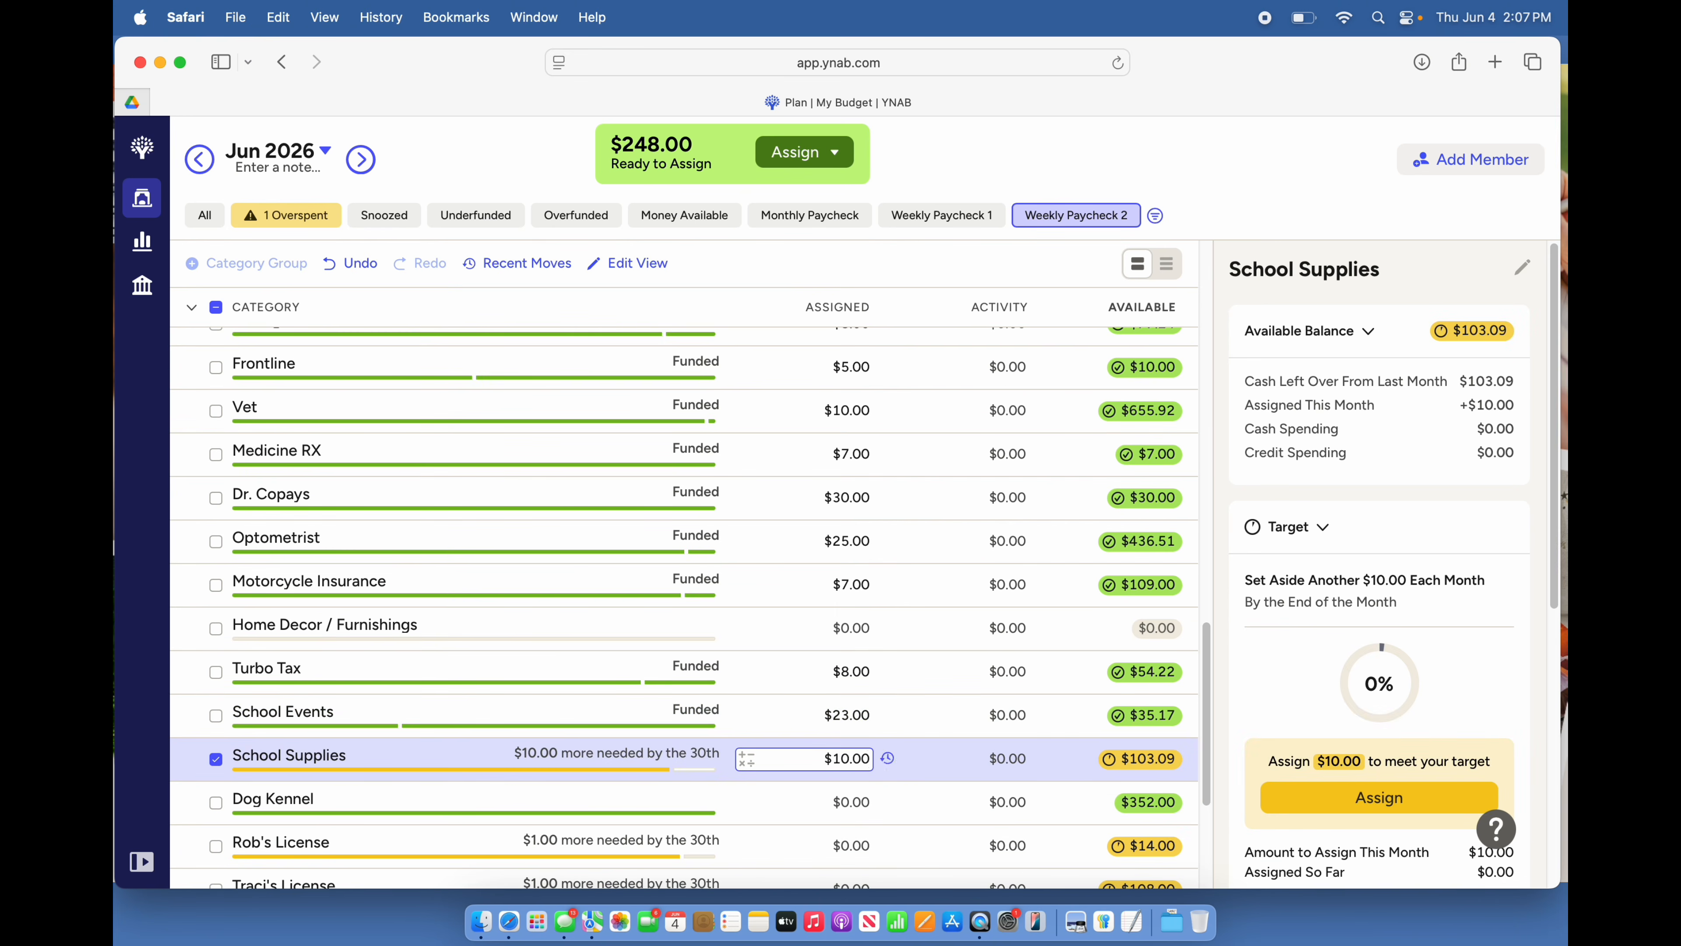
{"action": "key", "text": "Return"}
Assign $1 to each of the two License categories below Dog Kennel
{"action": "scroll", "coordinate": [831, 798], "scroll_direction": "down", "scroll_amount": 4}
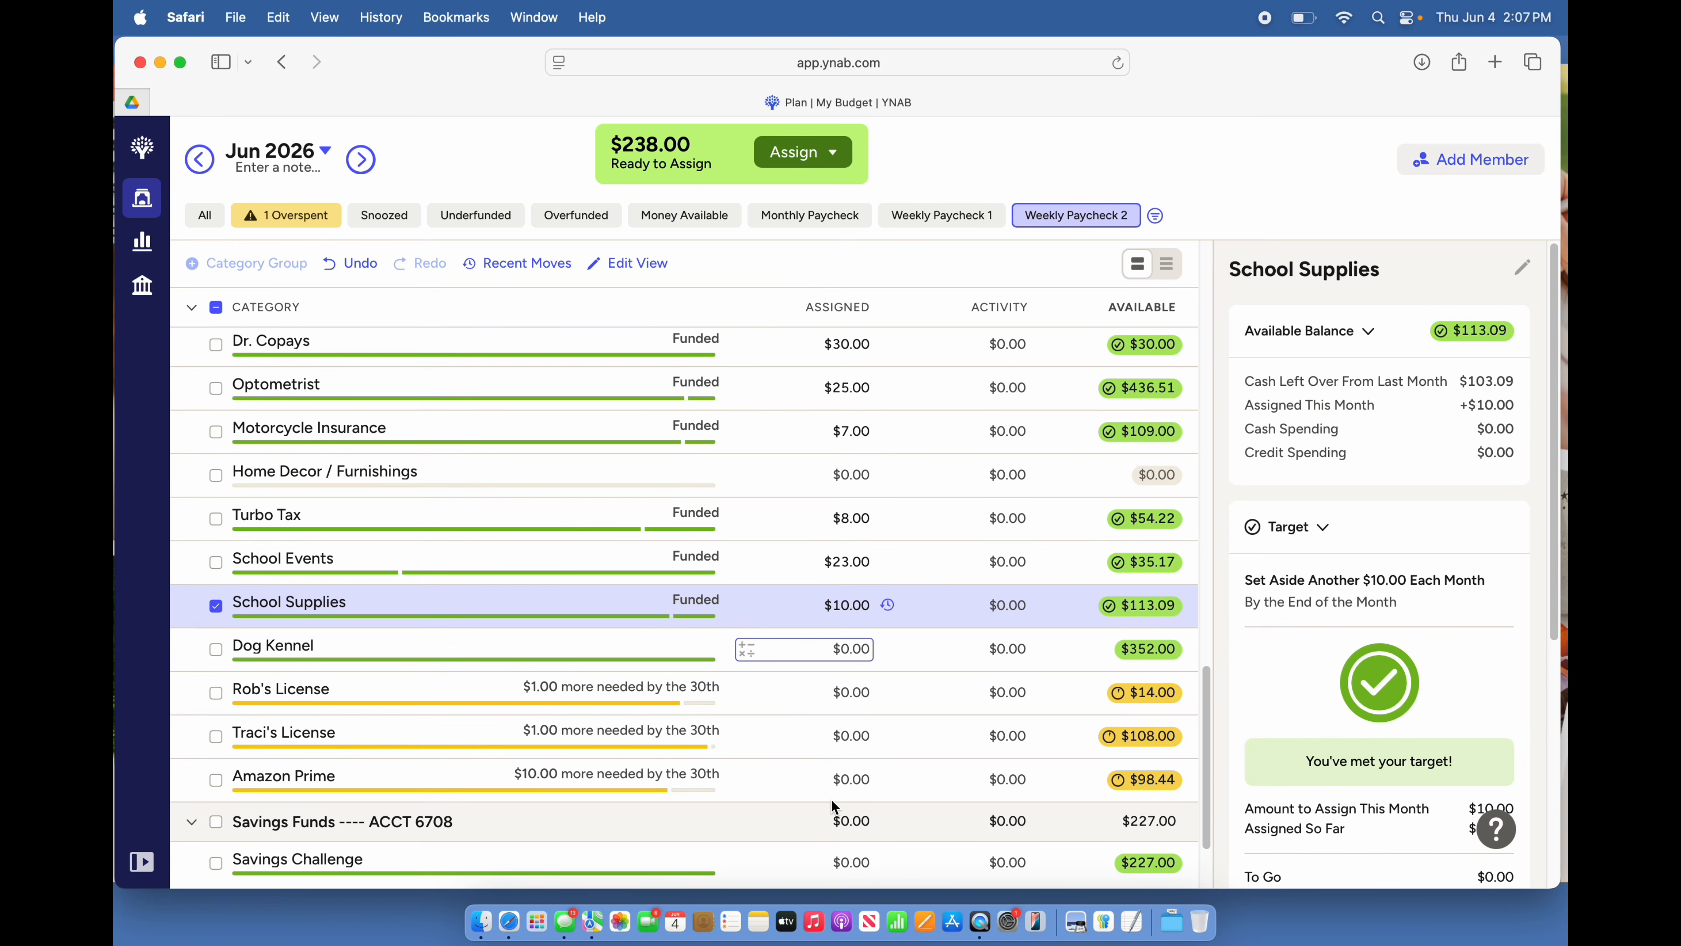
{"action": "left_click", "coordinate": [824, 691]}
{"action": "type", "text": "1"}
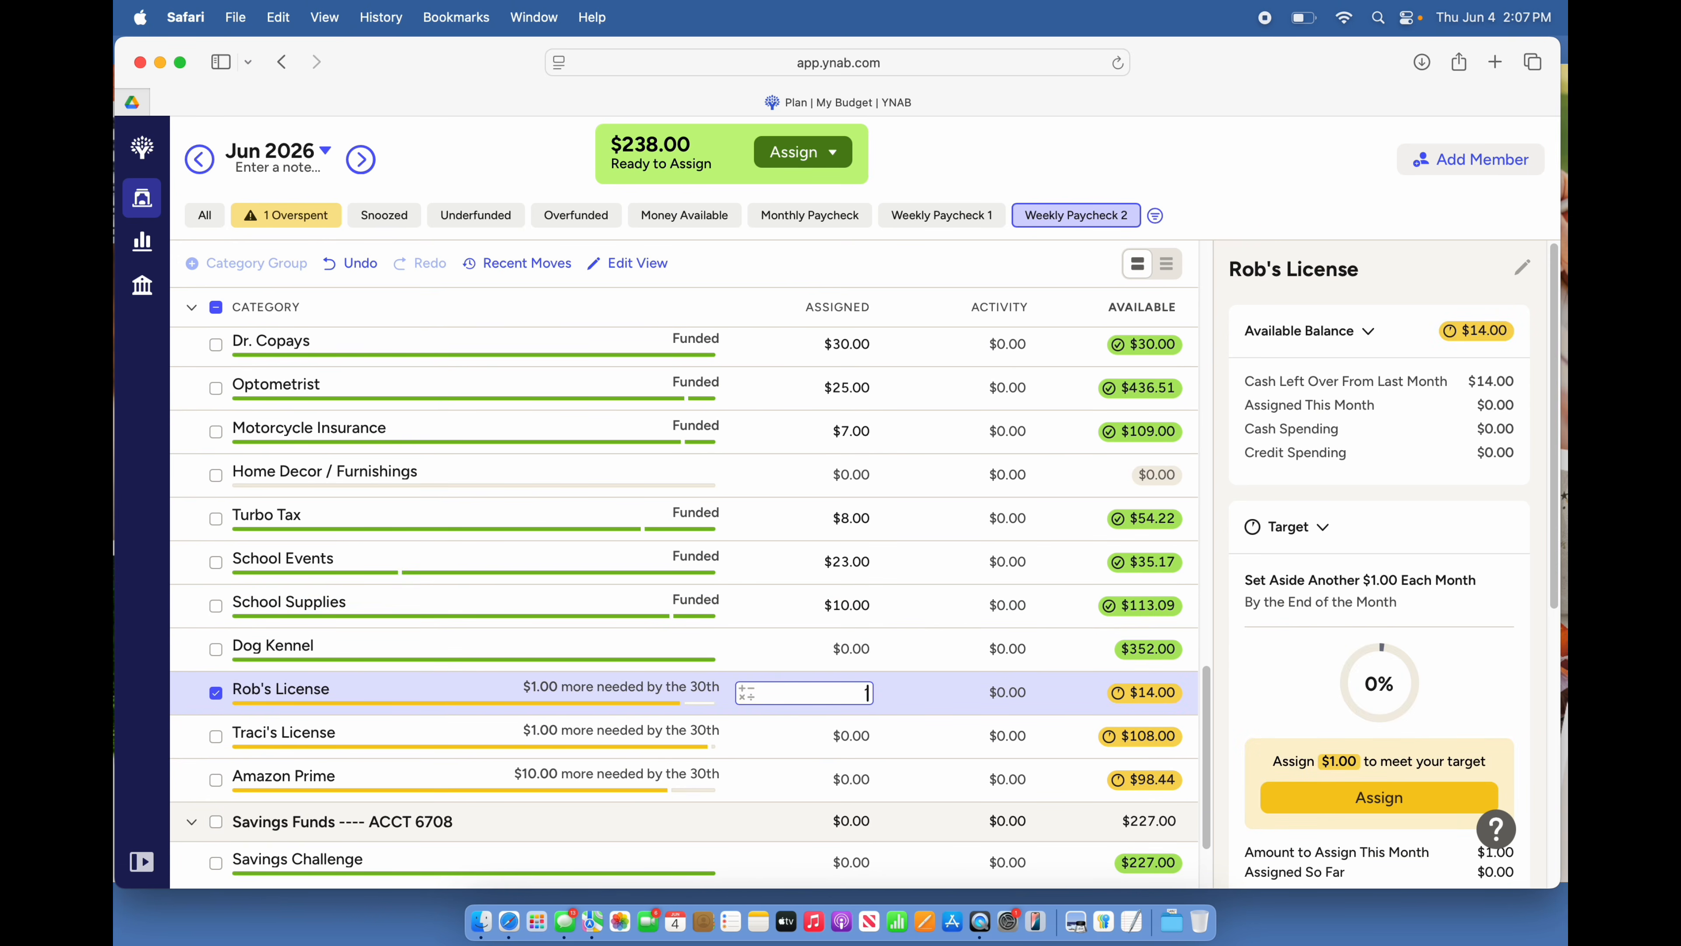
{"action": "key", "text": "Return"}
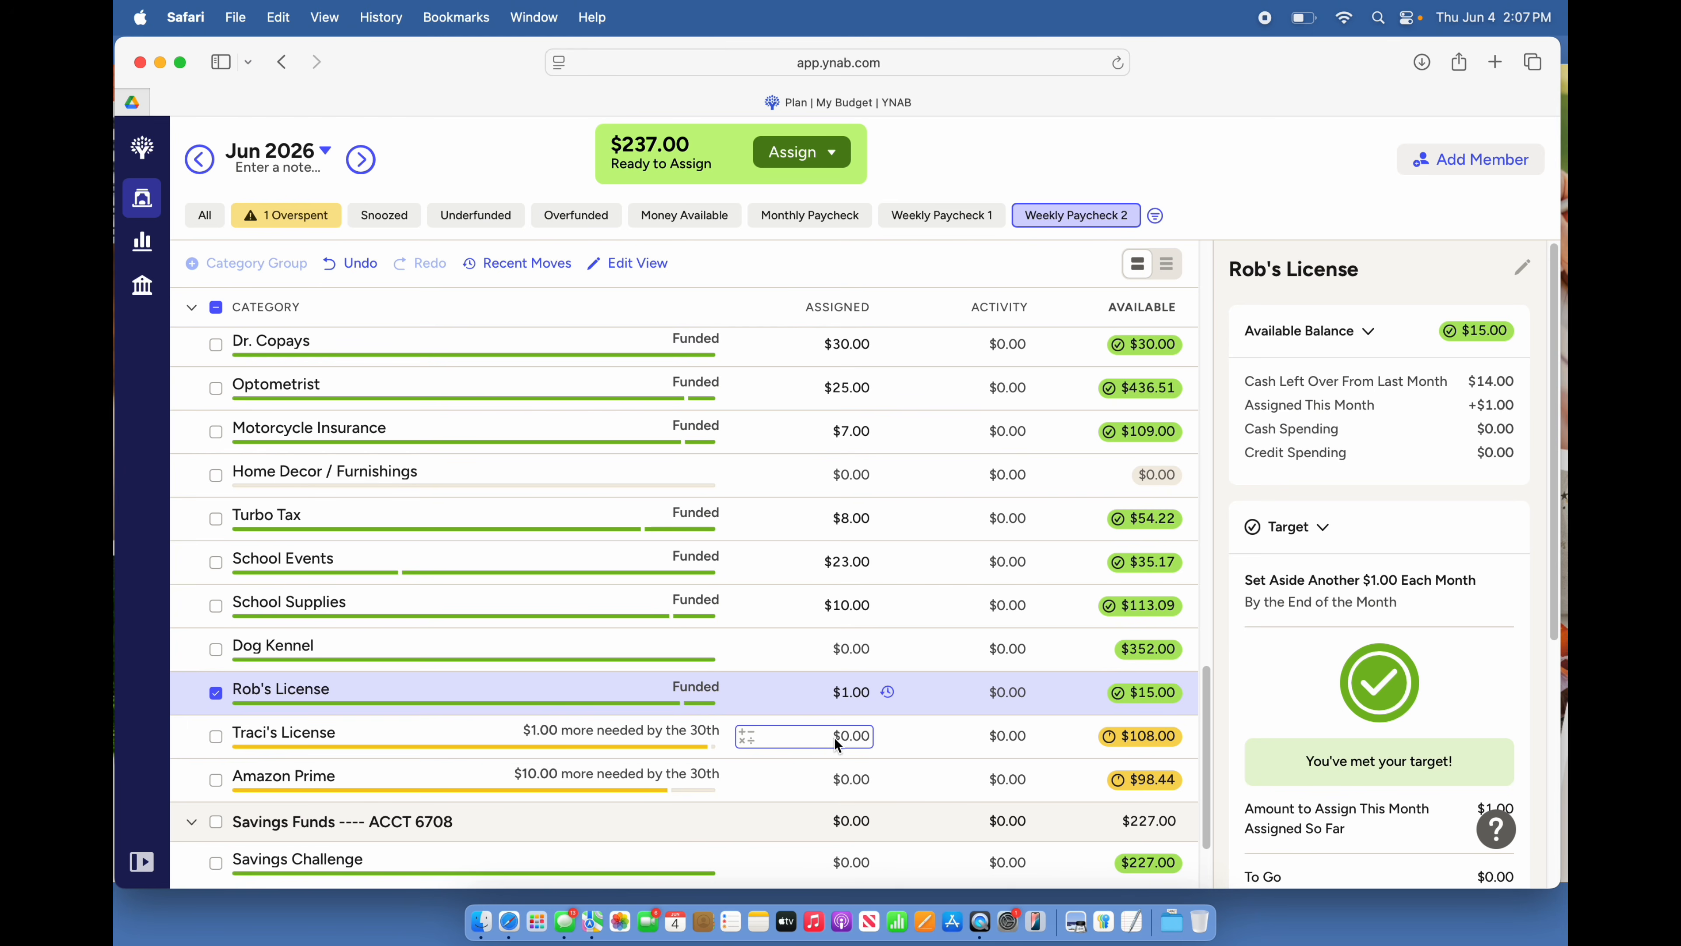
{"action": "left_click", "coordinate": [834, 737]}
{"action": "type", "text": "1"}
{"action": "key", "text": "Return"}
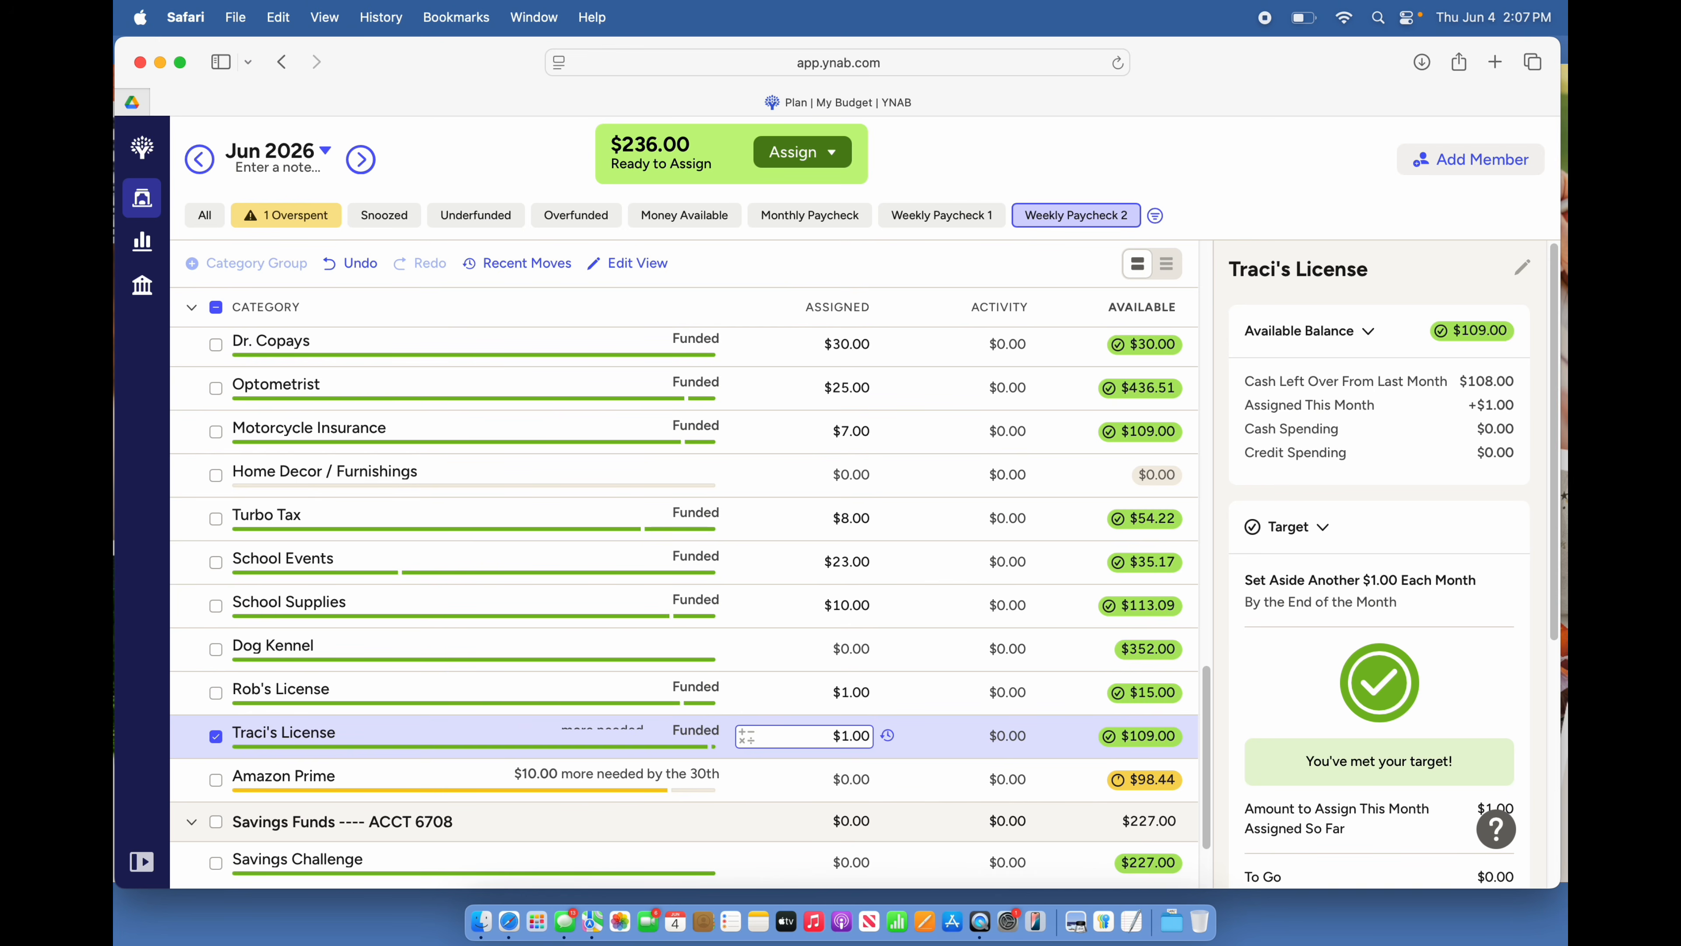
Assign $10 to Amazon Prime to meet its monthly target
{"action": "left_click", "coordinate": [838, 782]}
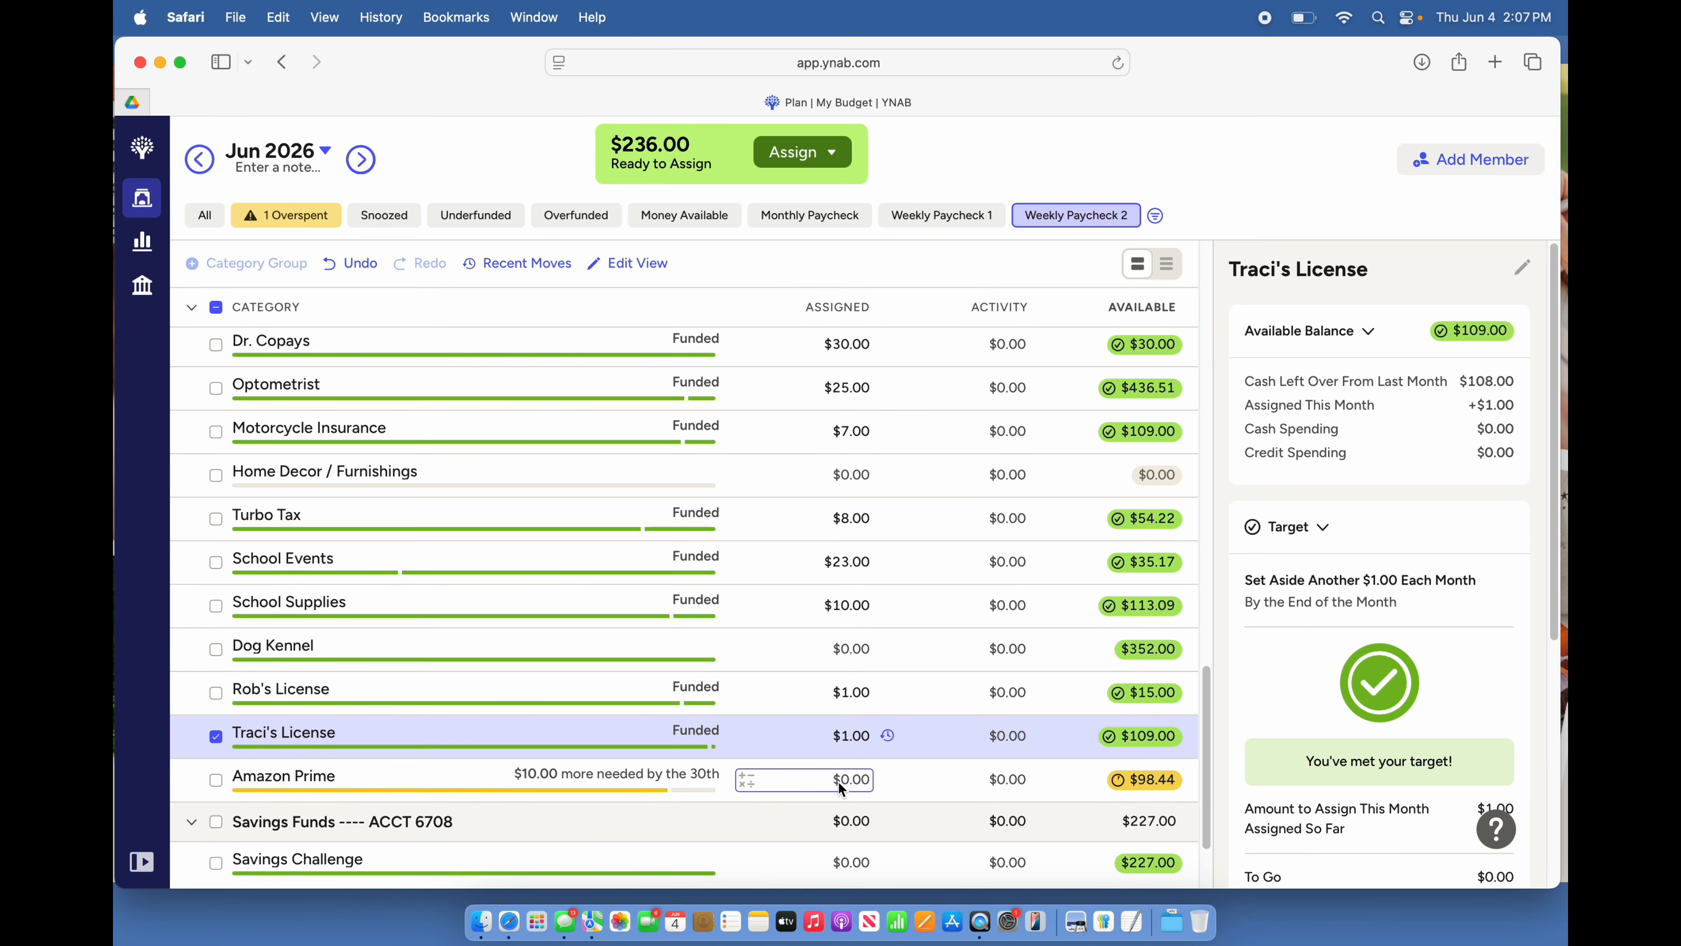
{"action": "left_click", "coordinate": [838, 781]}
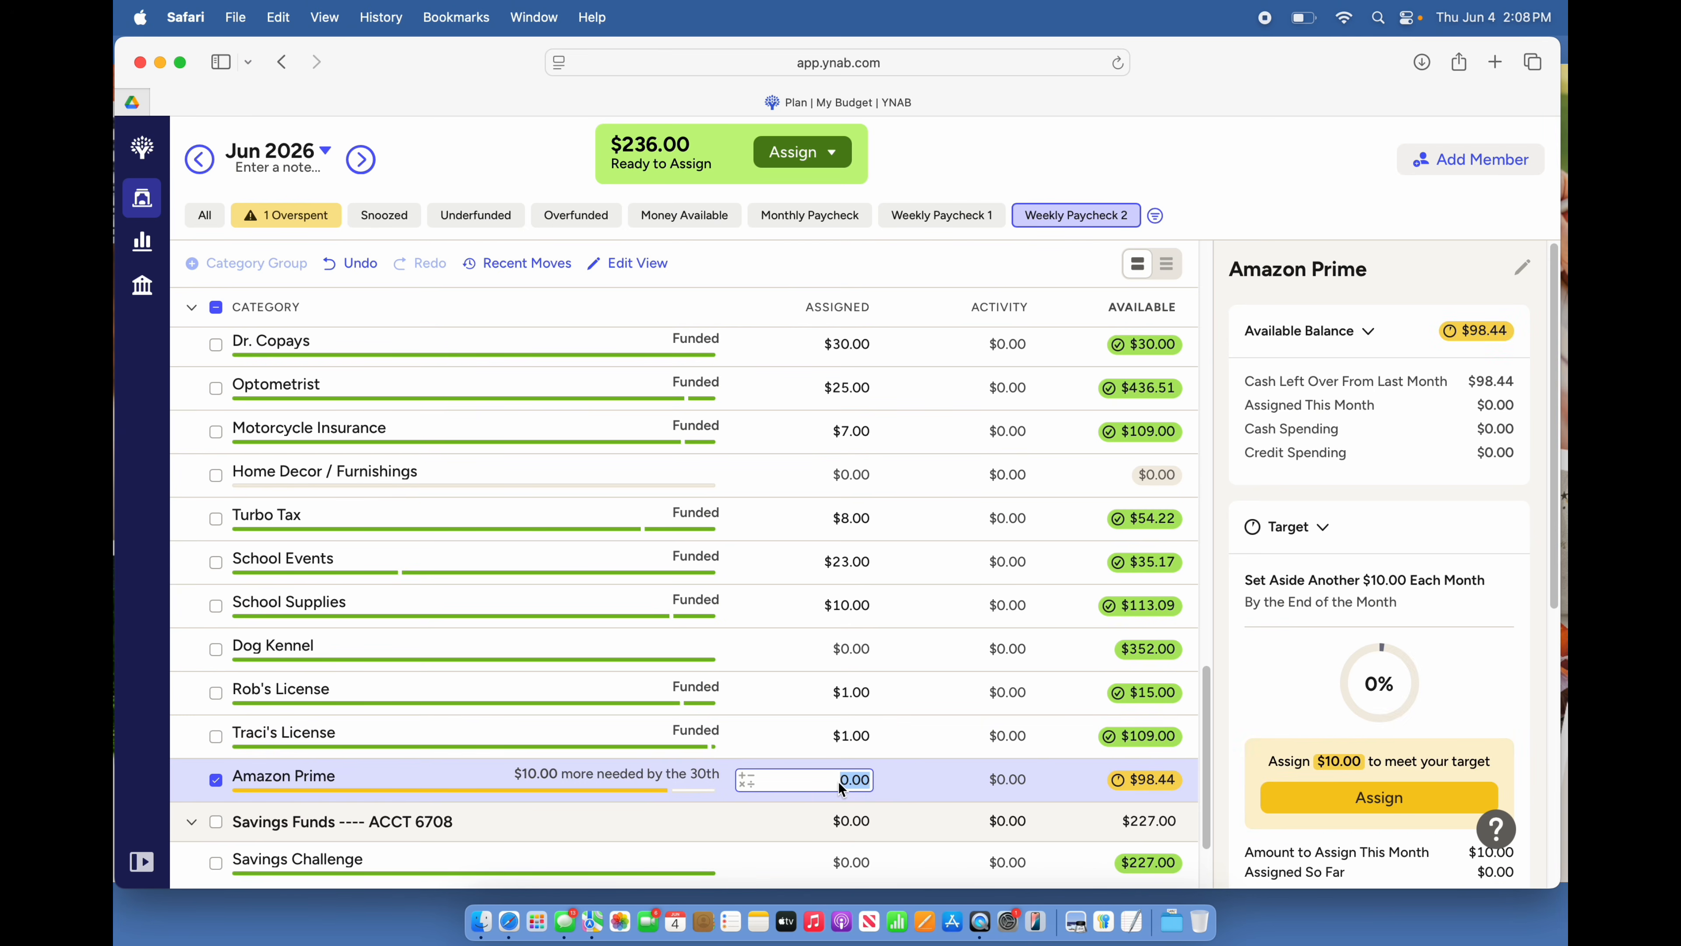
{"action": "type", "text": "10"}
{"action": "key", "text": "Return"}
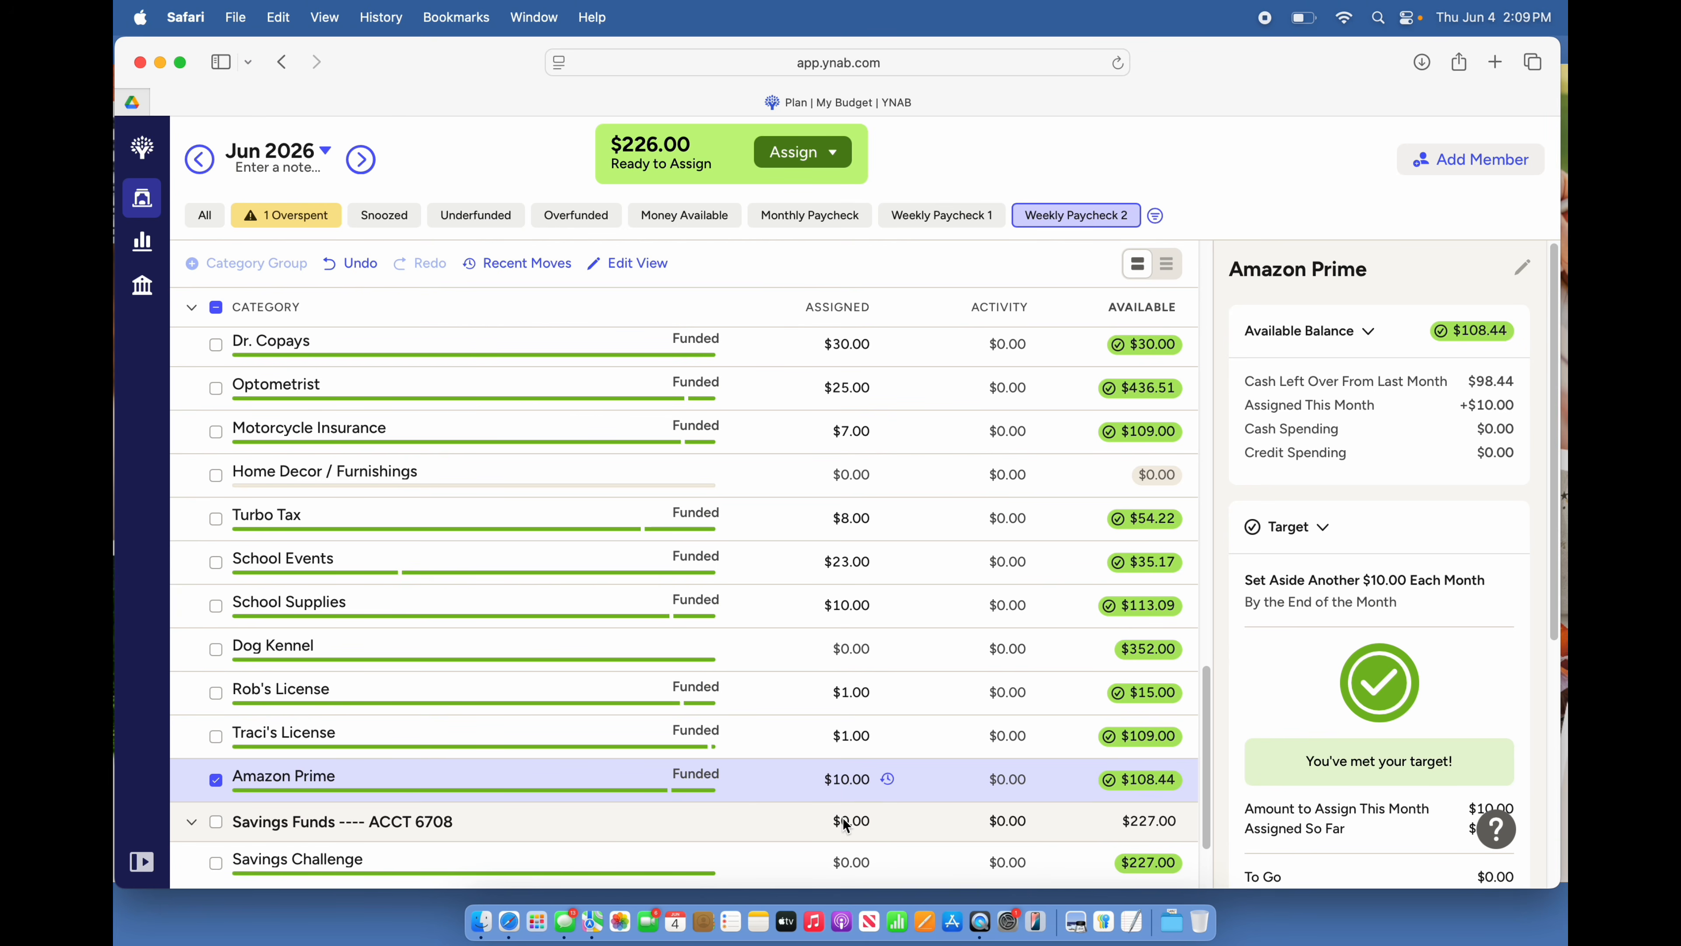
Assign the remaining $226 to Savings Challenge in the Savings Funds group
{"action": "scroll", "coordinate": [845, 824], "scroll_direction": "down", "scroll_amount": 3}
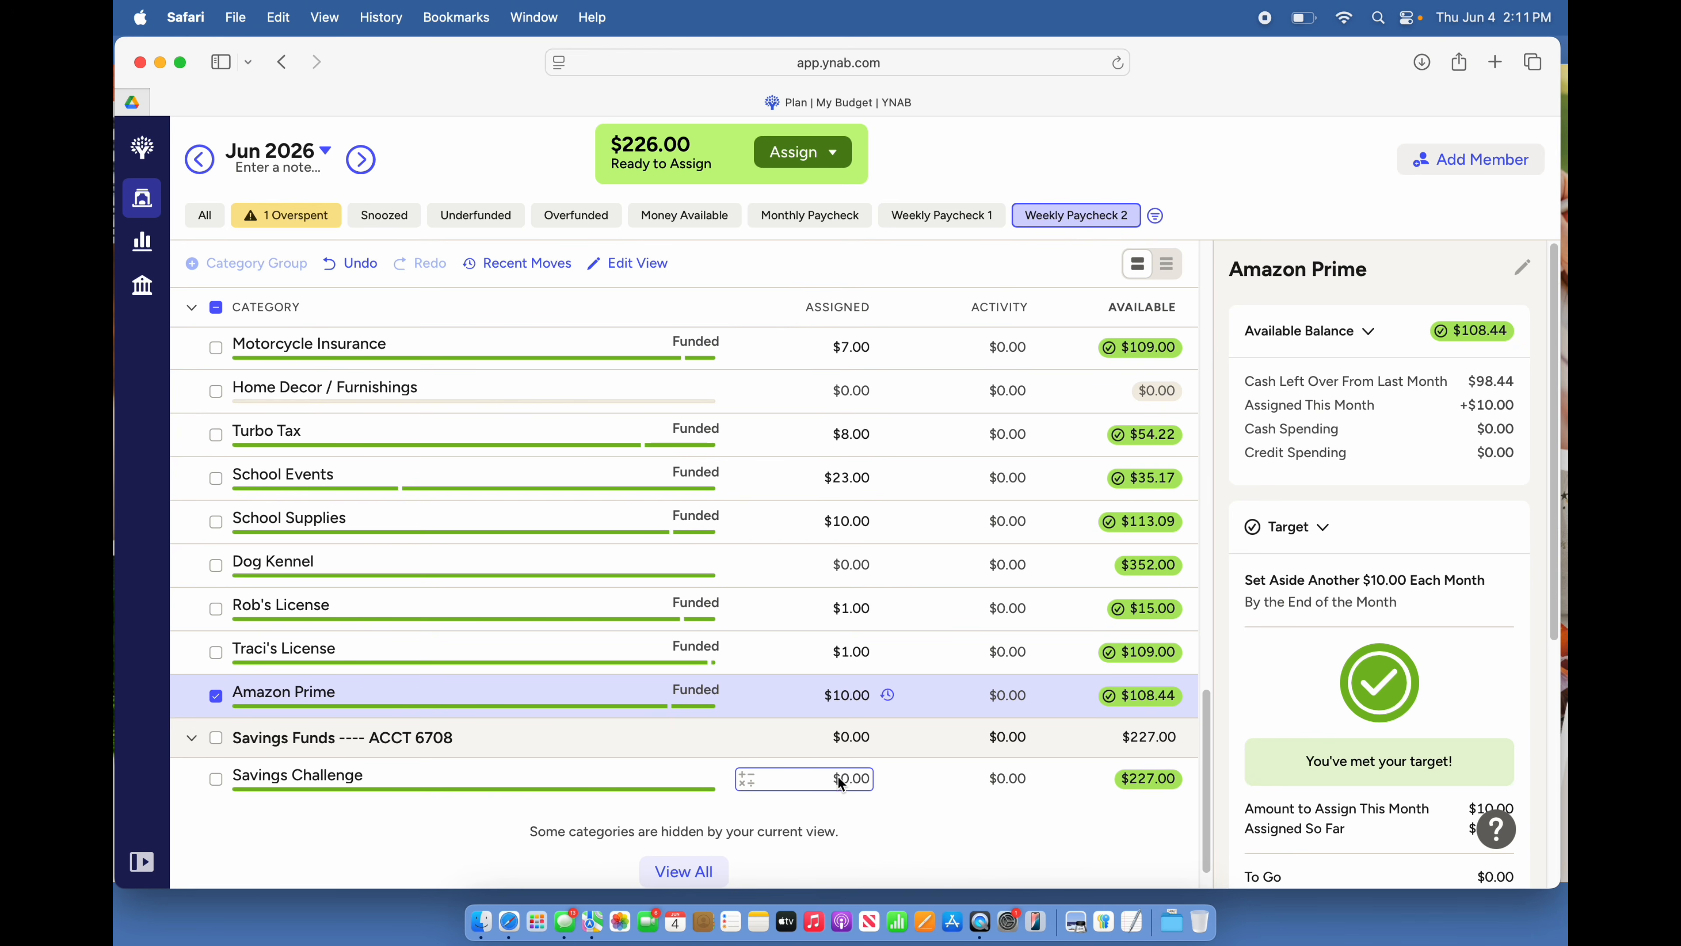
{"action": "left_click", "coordinate": [805, 779]}
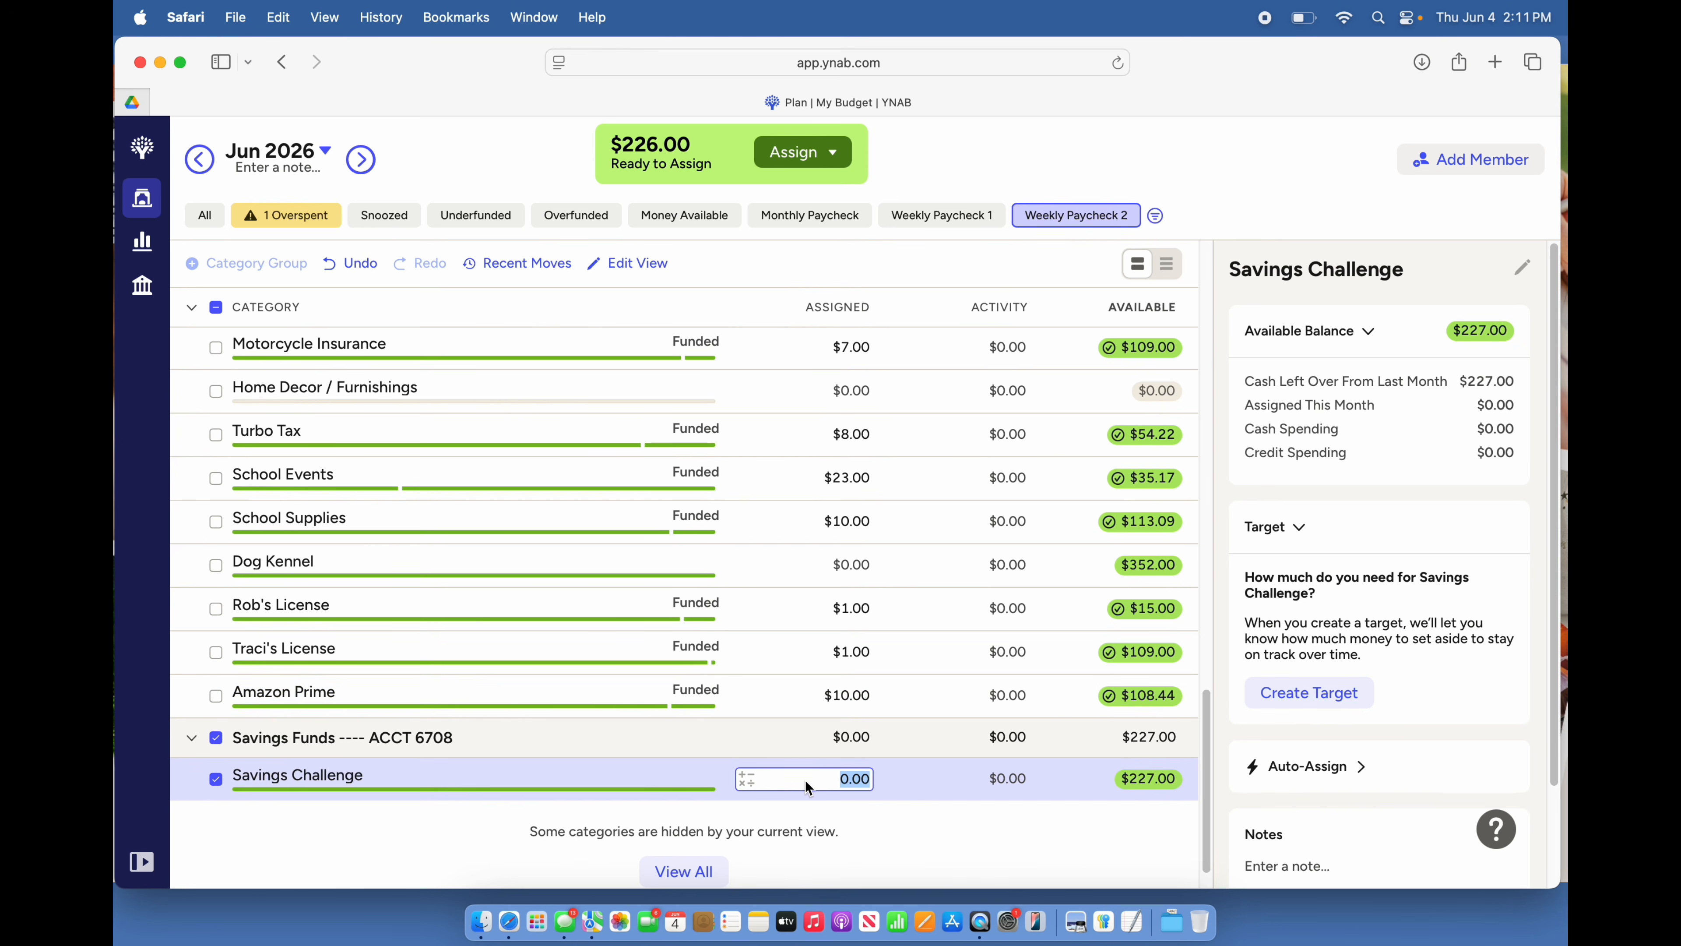
{"action": "type", "text": "226"}
{"action": "key", "text": "Return"}
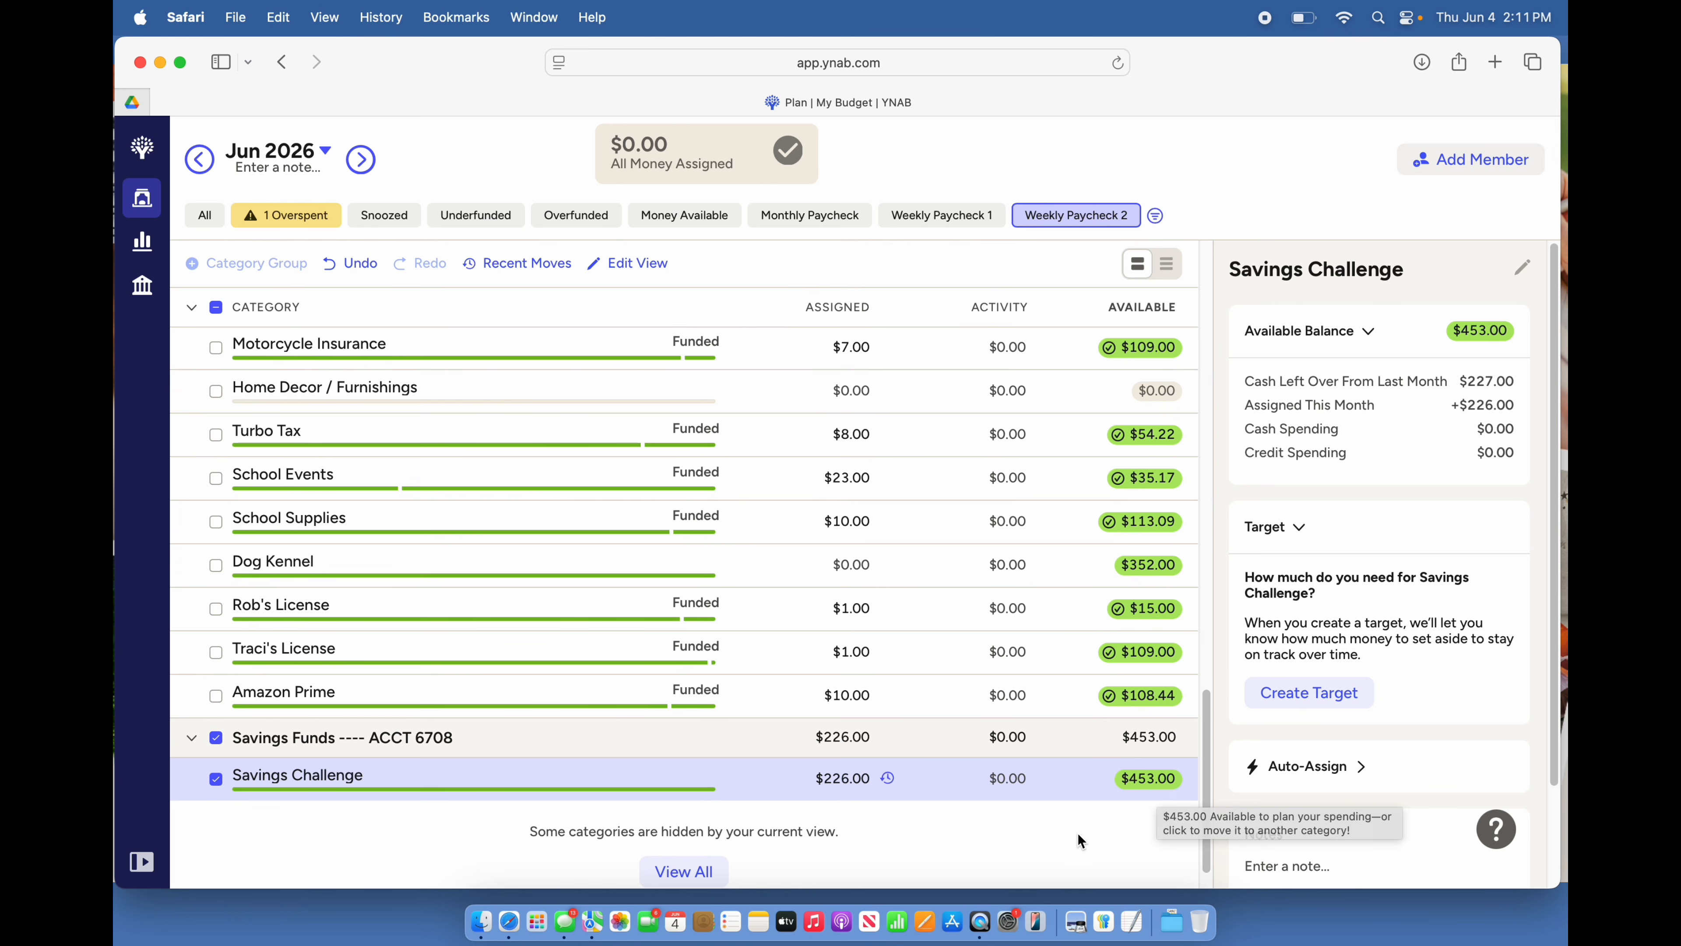
{"action": "scroll", "coordinate": [761, 408], "scroll_direction": "up", "scroll_amount": 6}
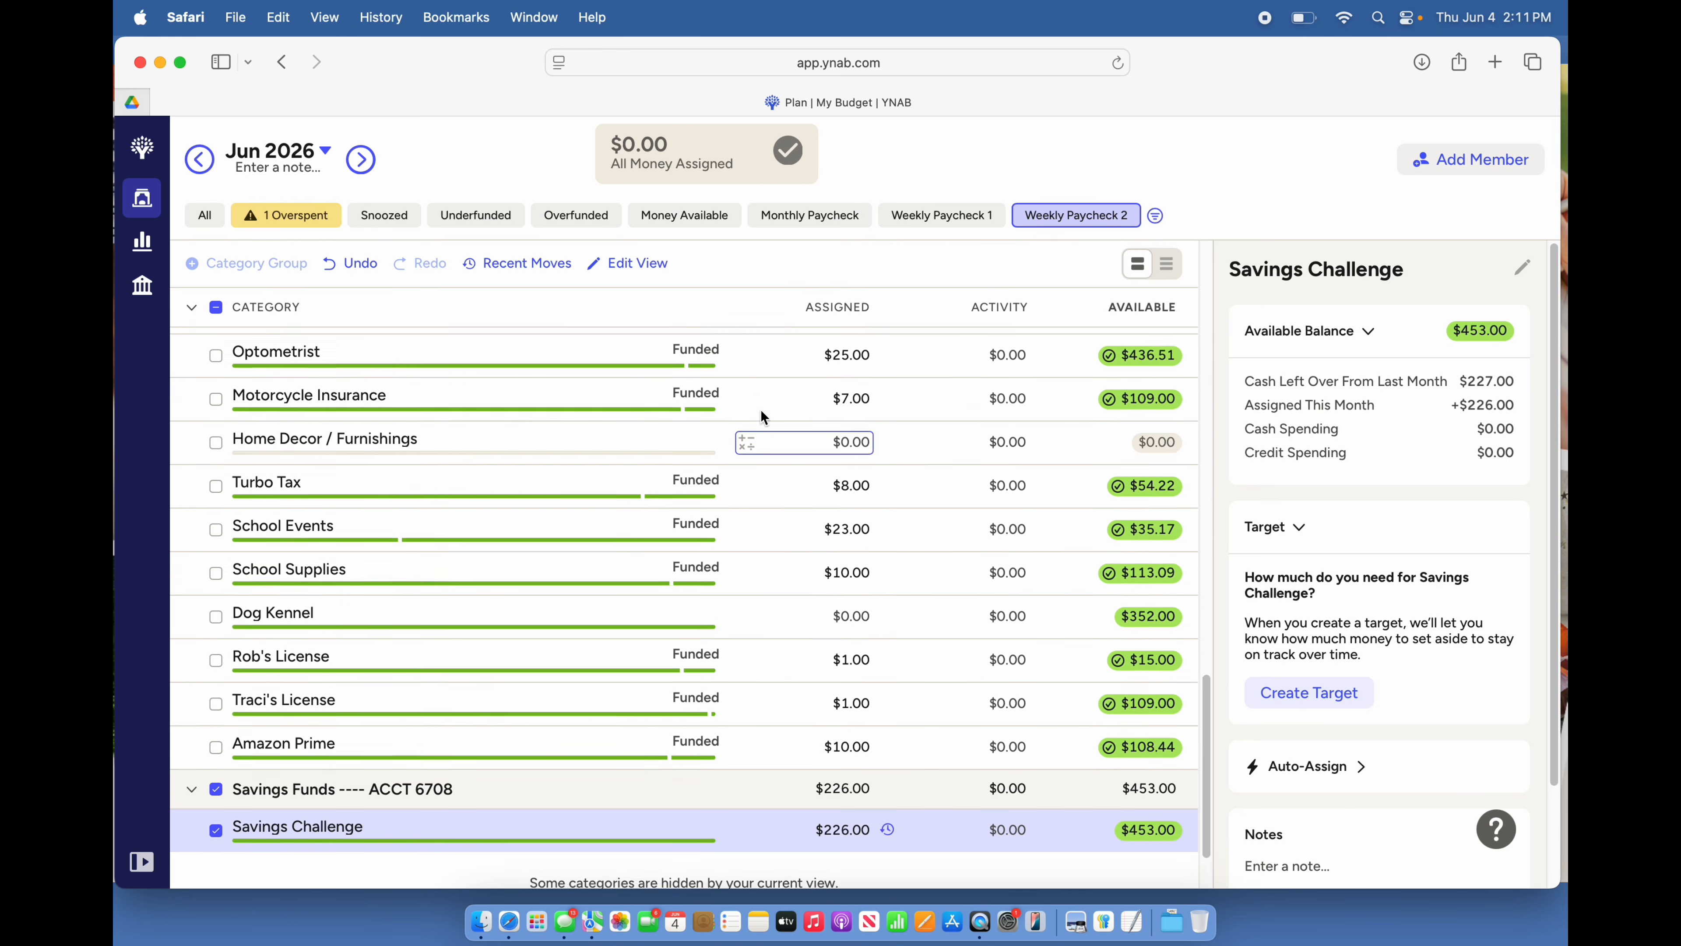
{"action": "scroll", "coordinate": [760, 409], "scroll_direction": "up", "scroll_amount": 10}
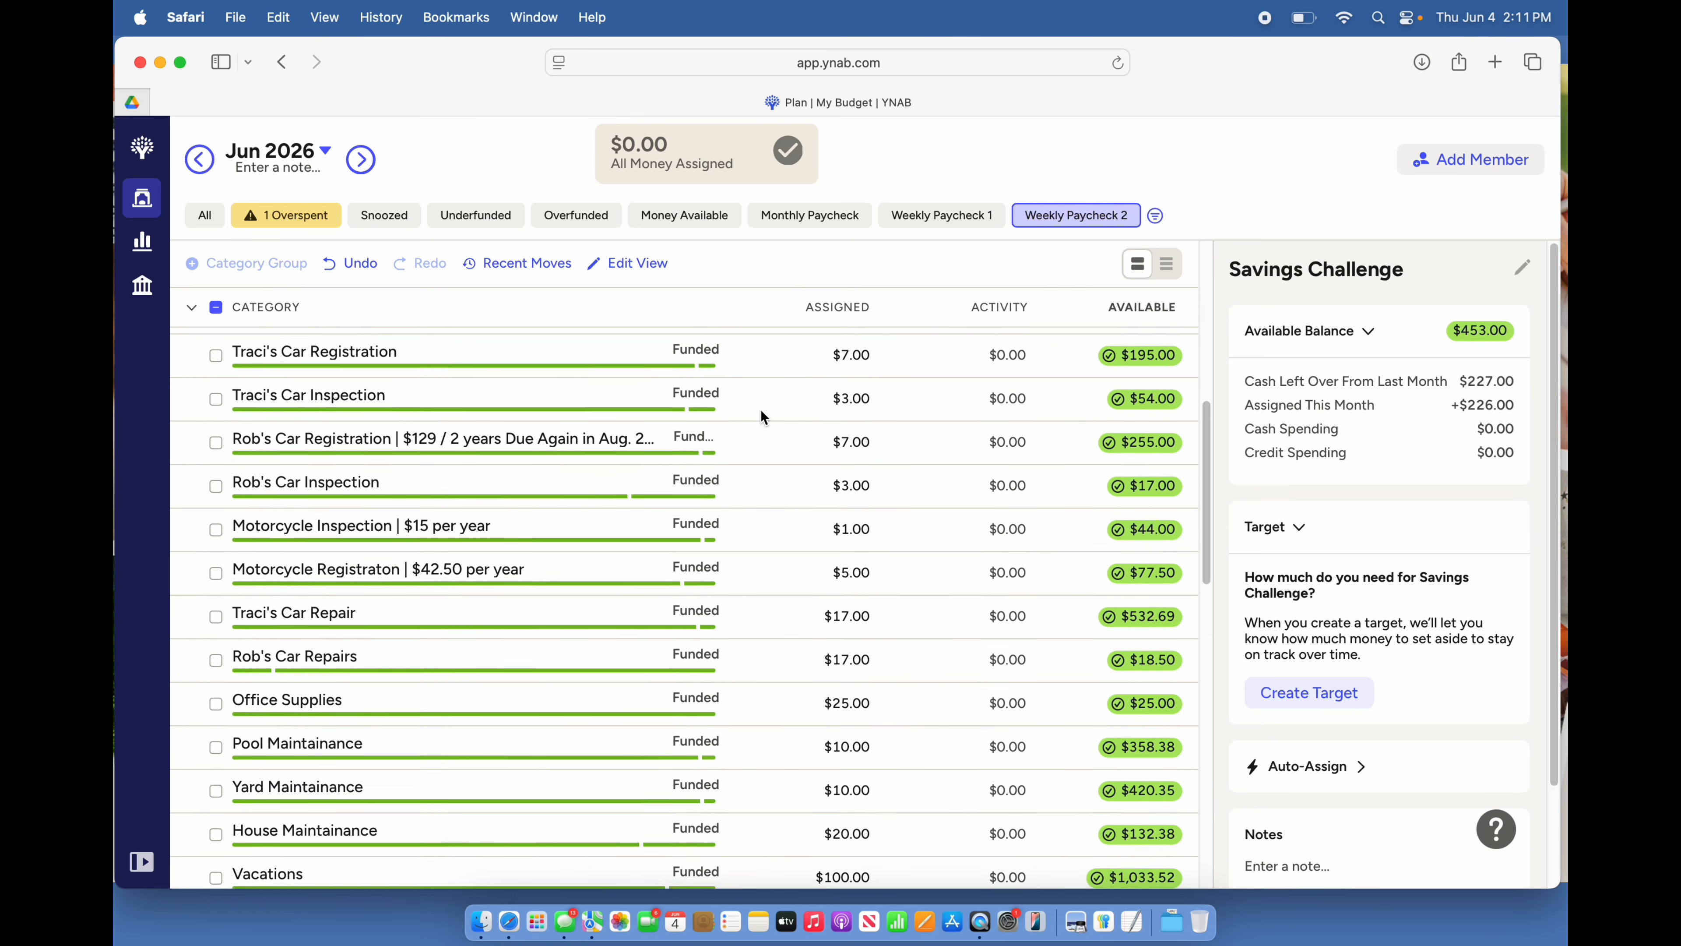
{"action": "scroll", "coordinate": [761, 409], "scroll_direction": "up", "scroll_amount": 8}
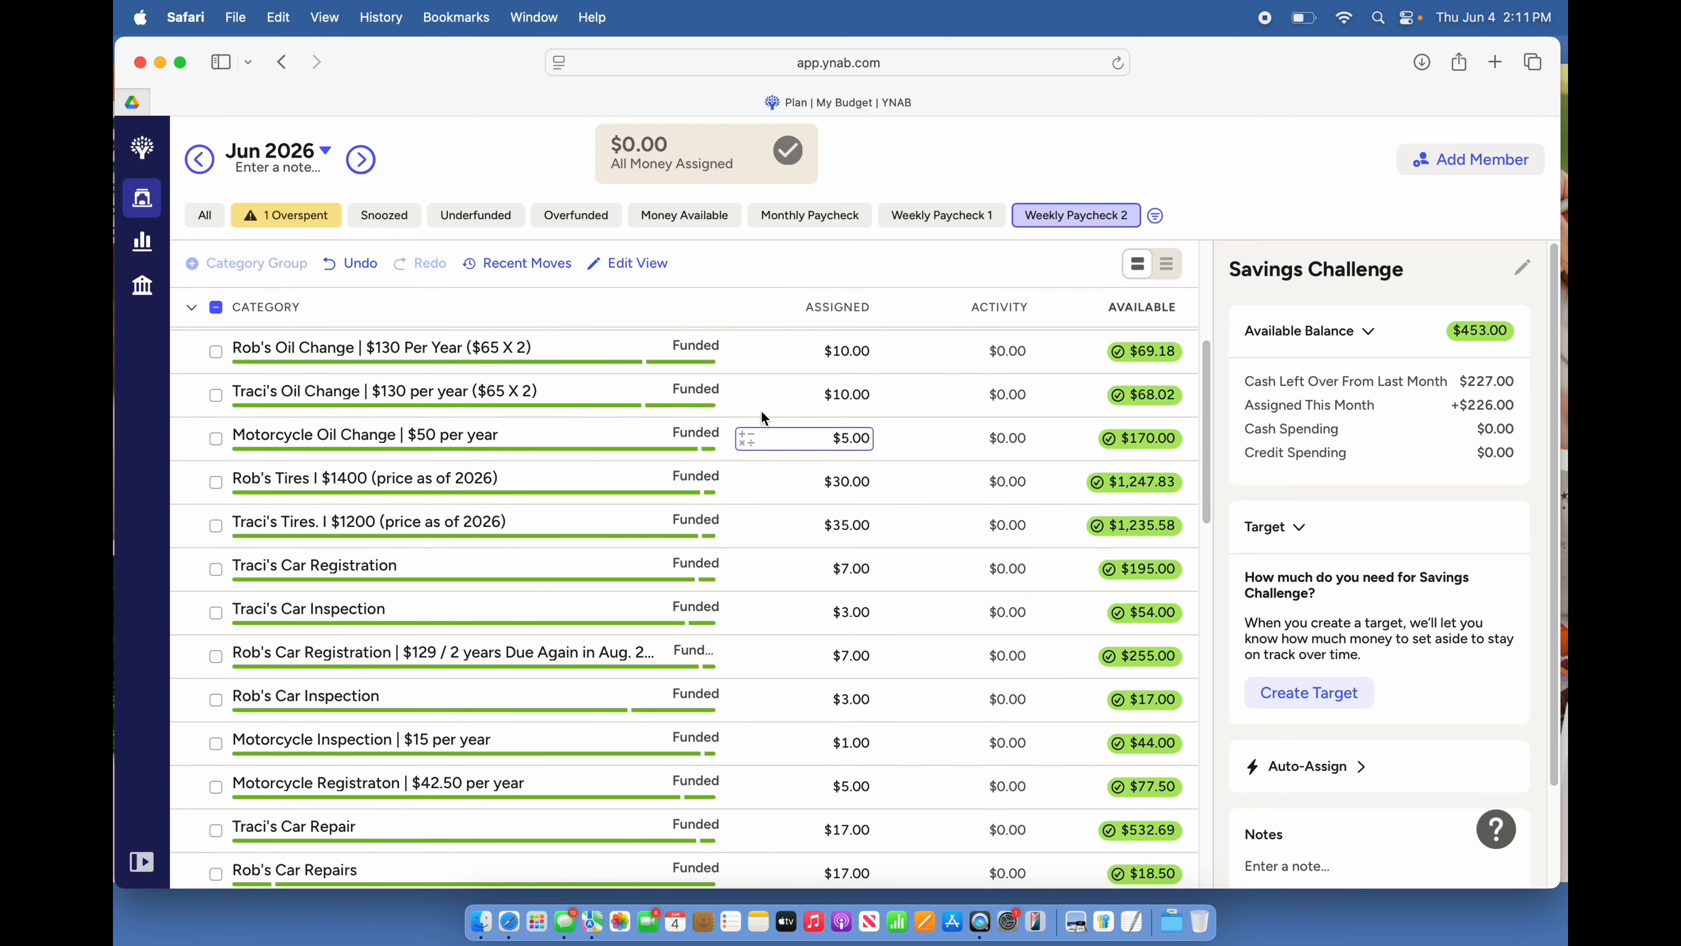